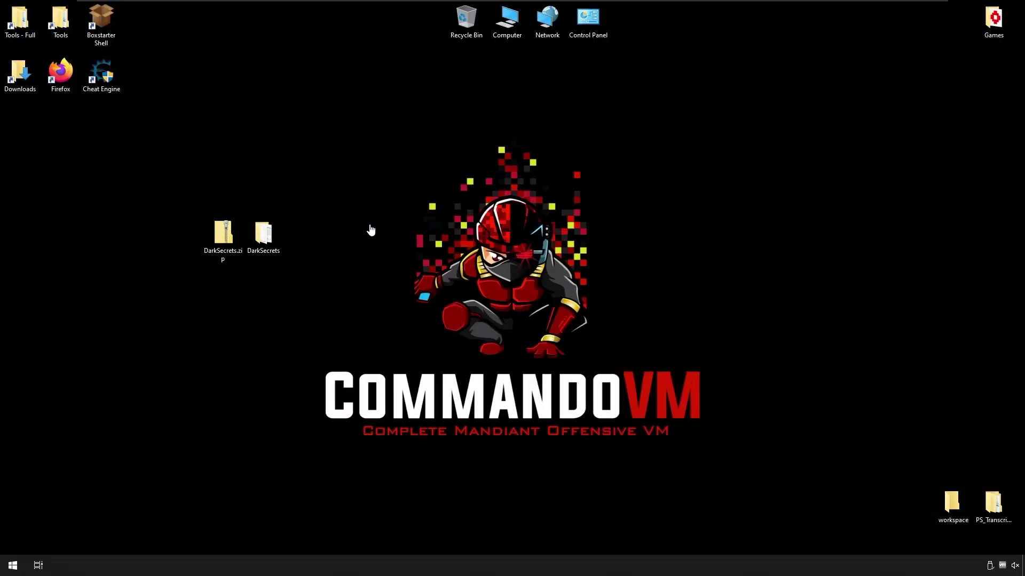
Launch DarkSecrets.exe from the DarkSecrets folder on the desktop, minimize the folder window and enter the game.
{"action": "left_click", "coordinate": [269, 249]}
{"action": "double_click", "coordinate": [268, 249]}
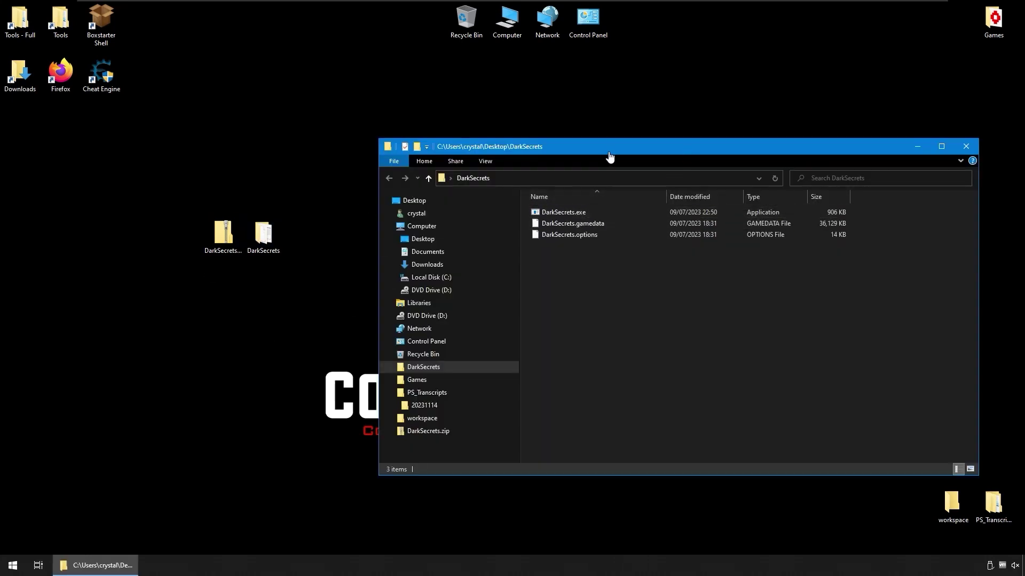
{"action": "left_click_drag", "start_coordinate": [610, 155], "coordinate": [495, 145]}
{"action": "left_click", "coordinate": [471, 205]}
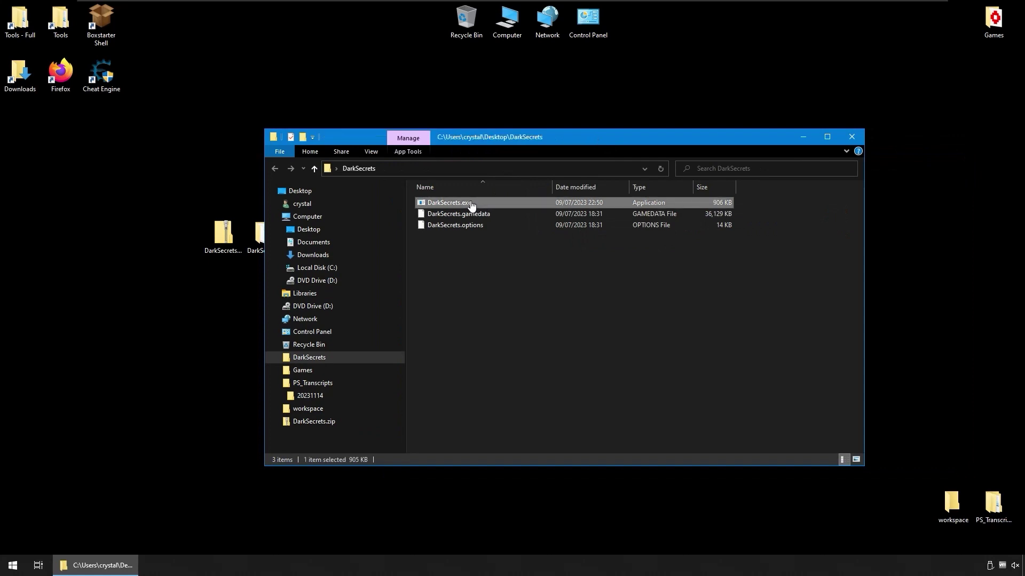
{"action": "left_click", "coordinate": [802, 137]}
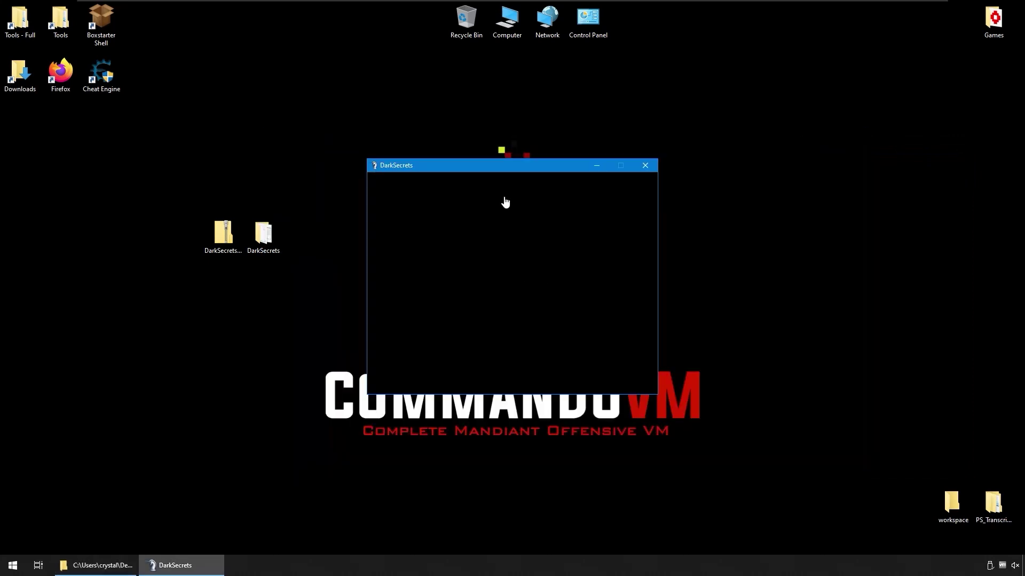
{"action": "left_click", "coordinate": [487, 343]}
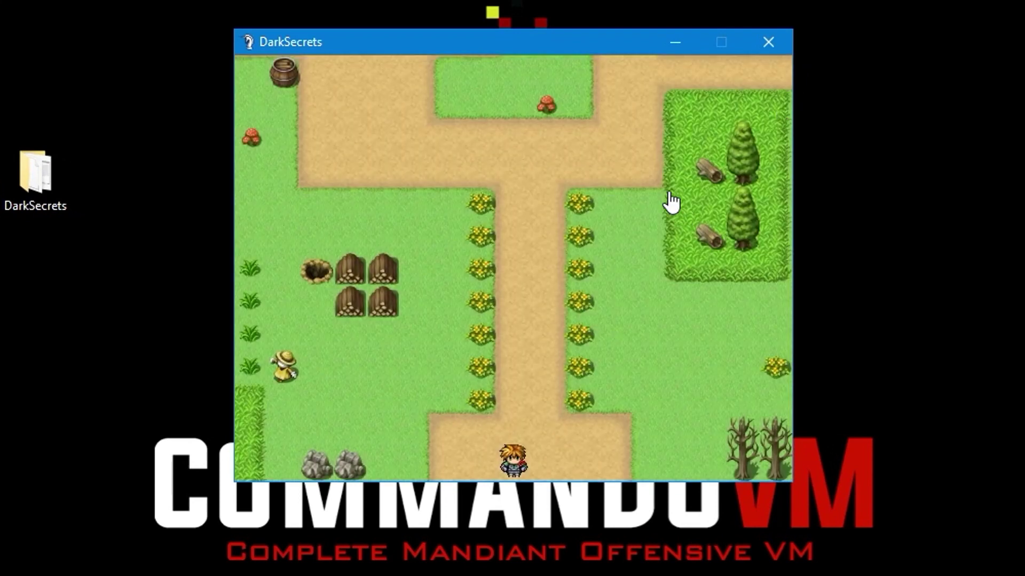
Walk the hero up the flower-lined path from the starting point.
{"action": "key", "text": "Up"}
{"action": "key", "text": "Right"}
{"action": "key", "text": "Up"}
{"action": "key", "text": "Up"}
{"action": "key", "text": "Left"}
Open the party menu and examine its Save and Status screens.
{"action": "key", "text": "Escape"}
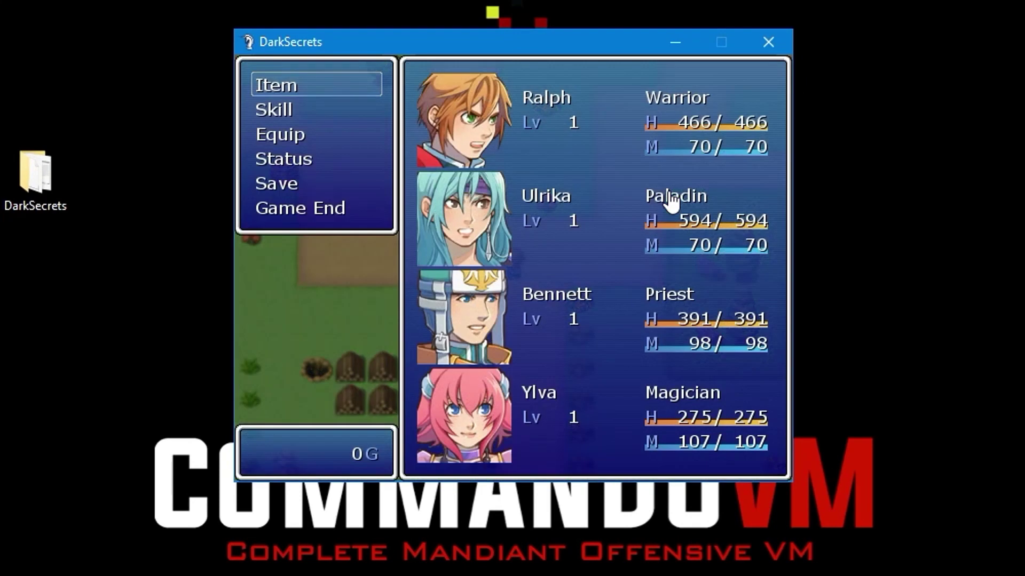
{"action": "key", "text": "Down"}
{"action": "key", "text": "Down"}
{"action": "key", "text": "Down"}
{"action": "key", "text": "Down"}
{"action": "key", "text": "Return"}
{"action": "key", "text": "Escape"}
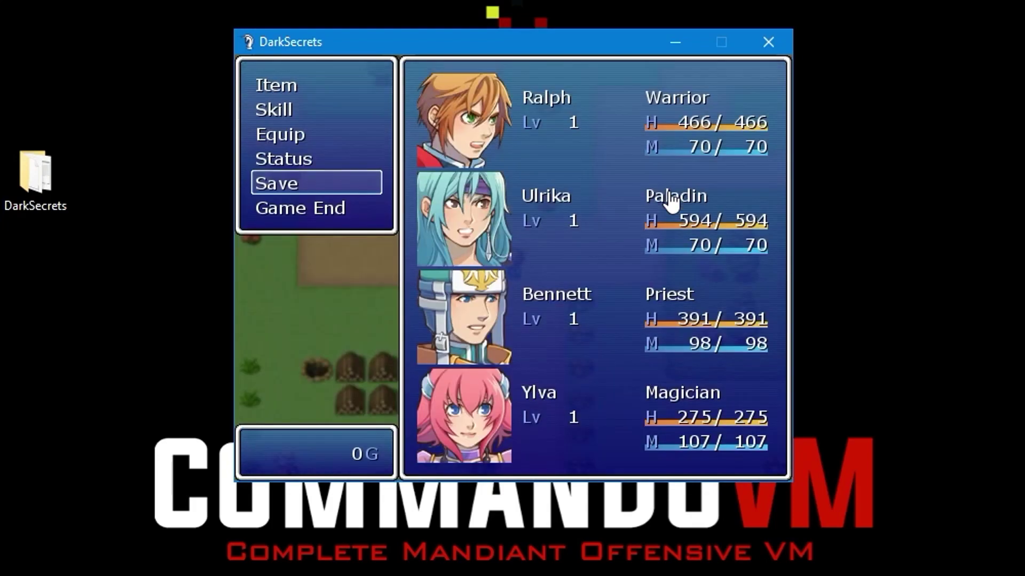
{"action": "key", "text": "Up"}
{"action": "key", "text": "Return"}
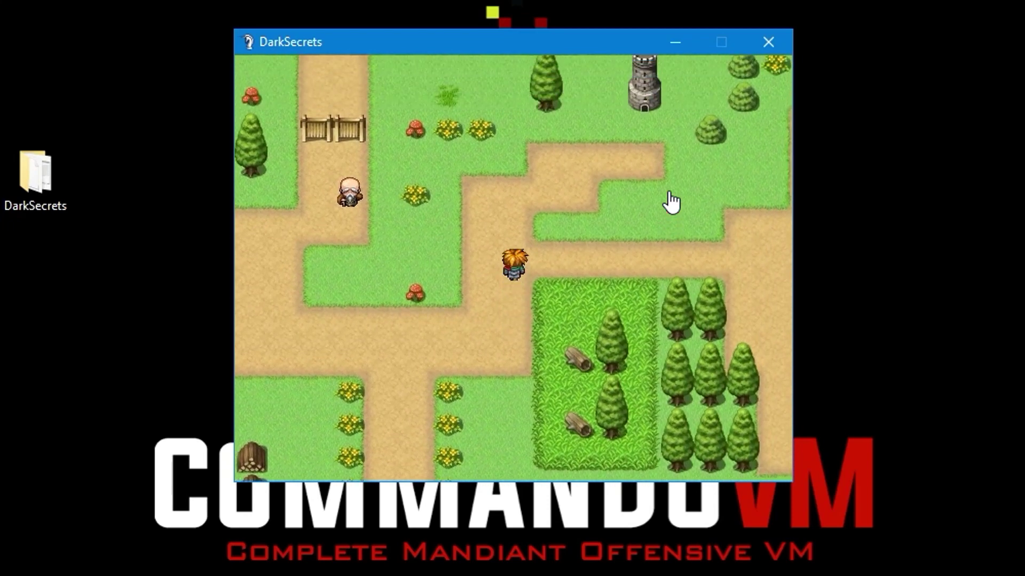
Walk the hero east past the trees to the green-roofed house and enter it.
{"action": "key", "text": "Right"}
{"action": "key", "text": "Right"}
{"action": "key", "text": "Down"}
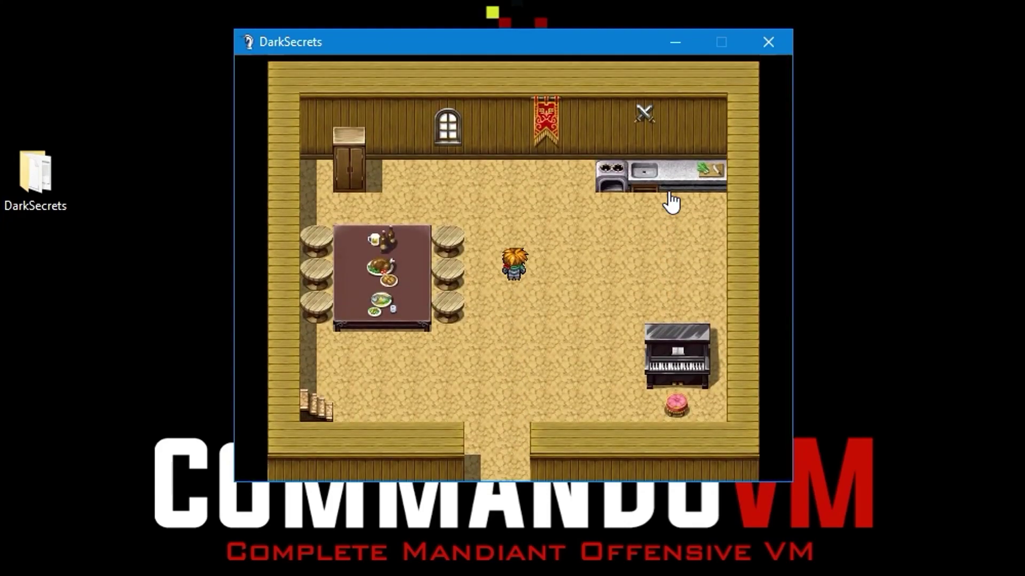
Explore the house's ground floor, from the cupboard on the back wall down to the exit.
{"action": "key", "text": "Up"}
{"action": "key", "text": "Left"}
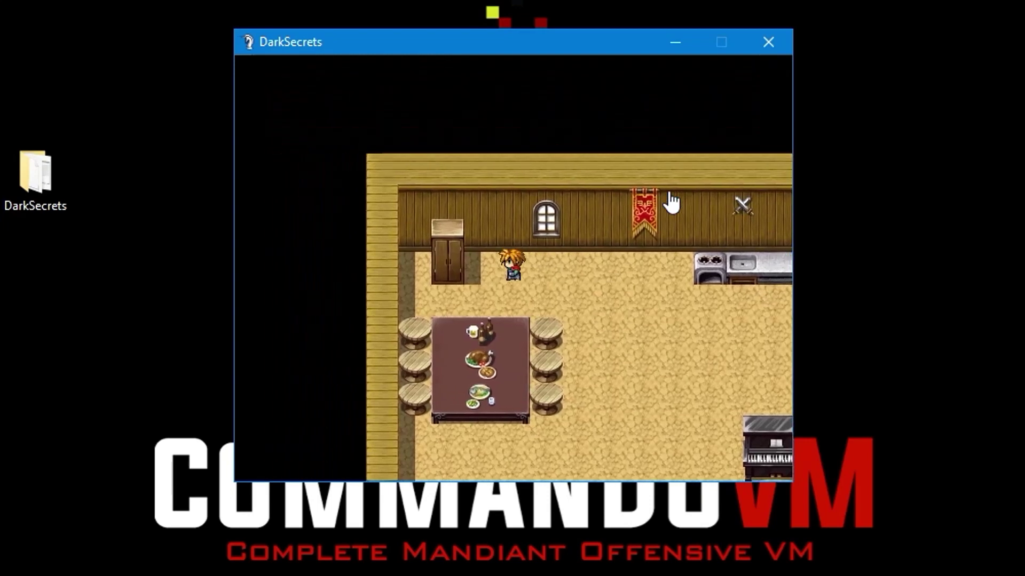
{"action": "key", "text": "Down"}
{"action": "key", "text": "Right"}
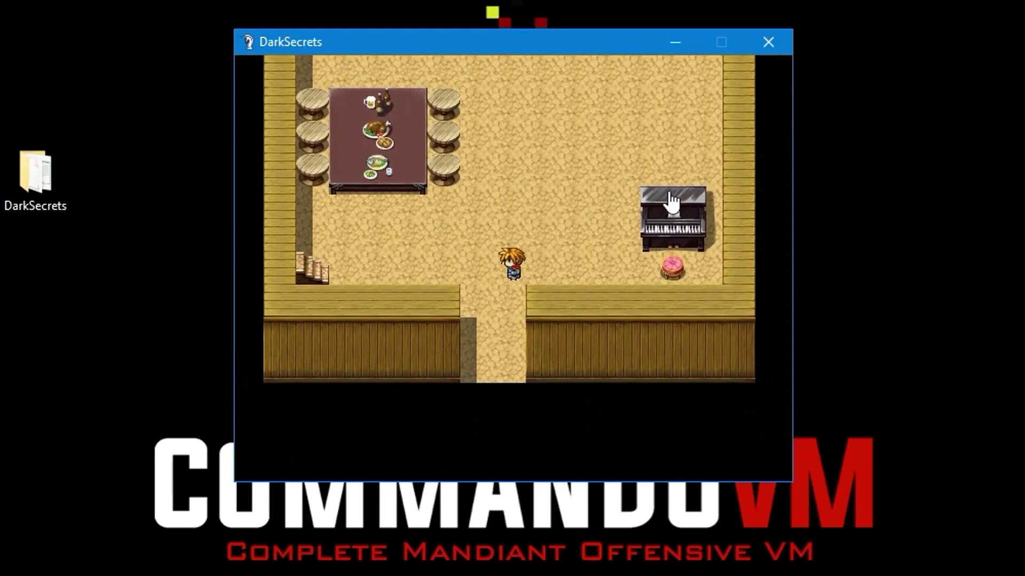
Take the stairs in the corner of the ground floor to the upper room.
{"action": "key", "text": "Left"}
{"action": "key", "text": "Left"}
{"action": "key", "text": "Up"}
{"action": "key", "text": "Up"}
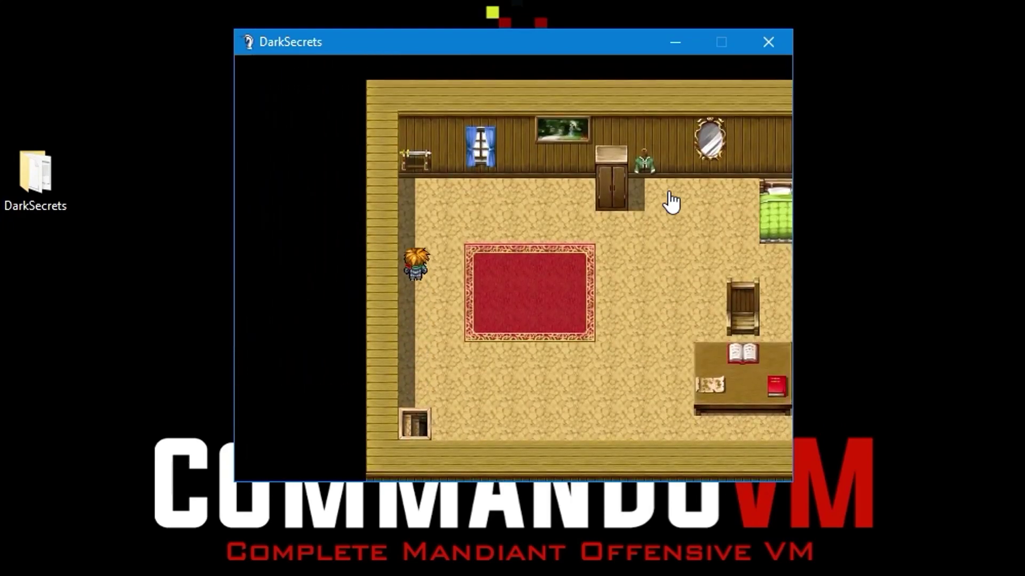
Explore the upstairs bedroom, checking around the wardrobe, the bed, the chair and the desk with the books.
{"action": "key", "text": "Right"}
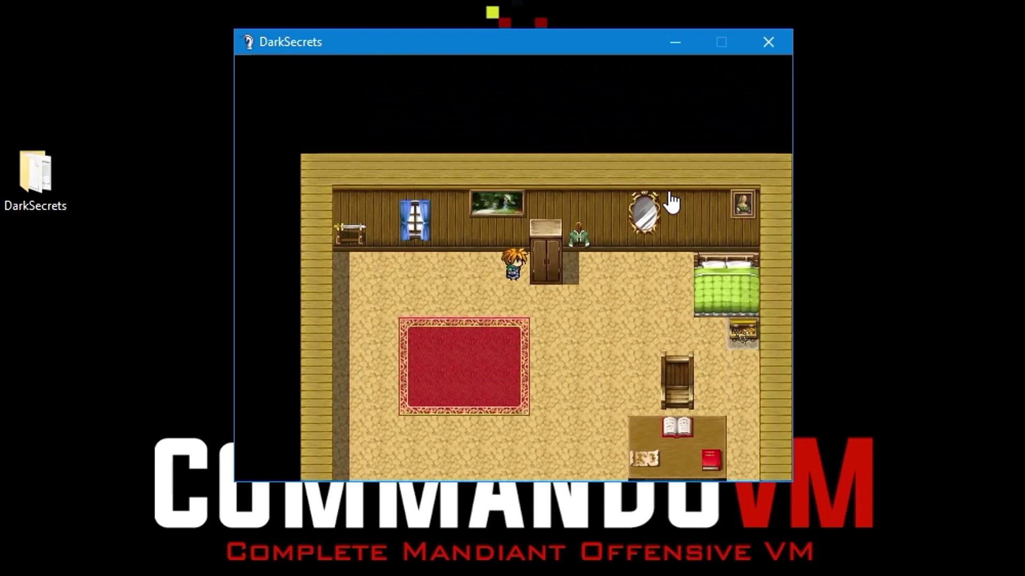
{"action": "key", "text": "Down"}
{"action": "key", "text": "Right"}
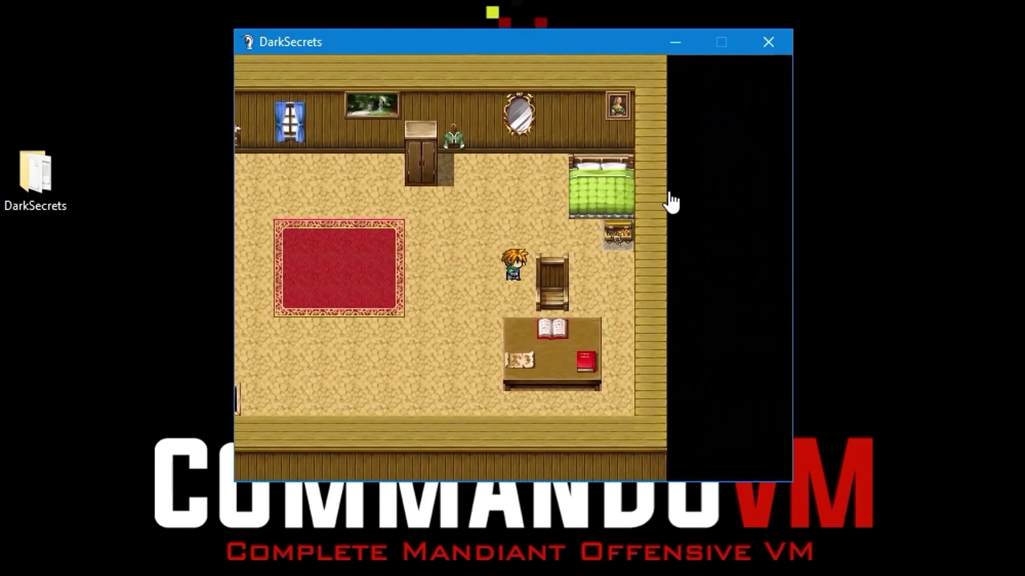
{"action": "key", "text": "Up"}
{"action": "key", "text": "Left"}
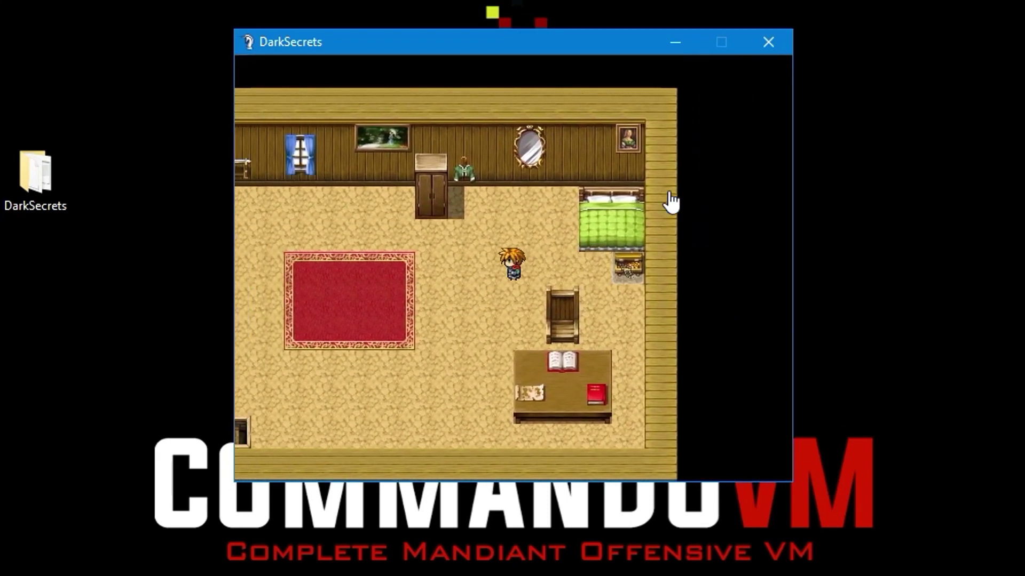
{"action": "key", "text": "Down"}
{"action": "key", "text": "Right"}
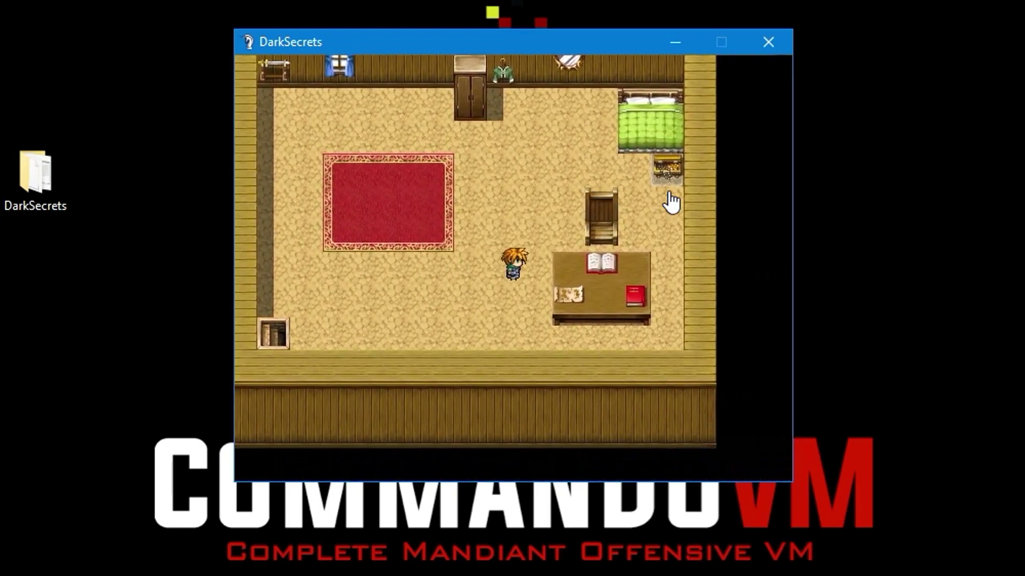
{"action": "key", "text": "Down"}
{"action": "key", "text": "Up"}
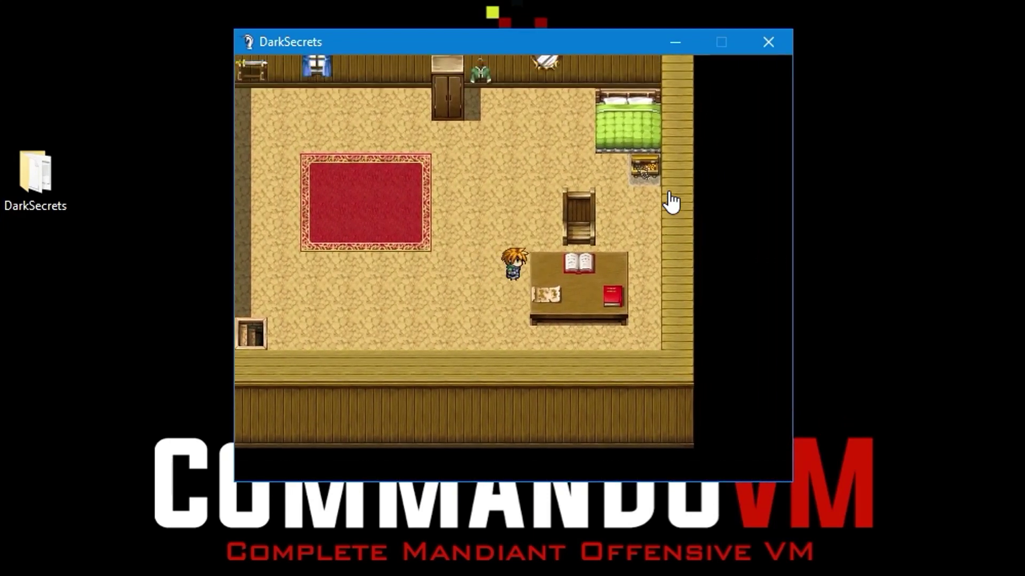
{"action": "key", "text": "Right"}
{"action": "key", "text": "Left"}
Go back down the stairs and leave the house through the front doorway.
{"action": "key", "text": "Down"}
{"action": "key", "text": "Down"}
{"action": "key", "text": "Left"}
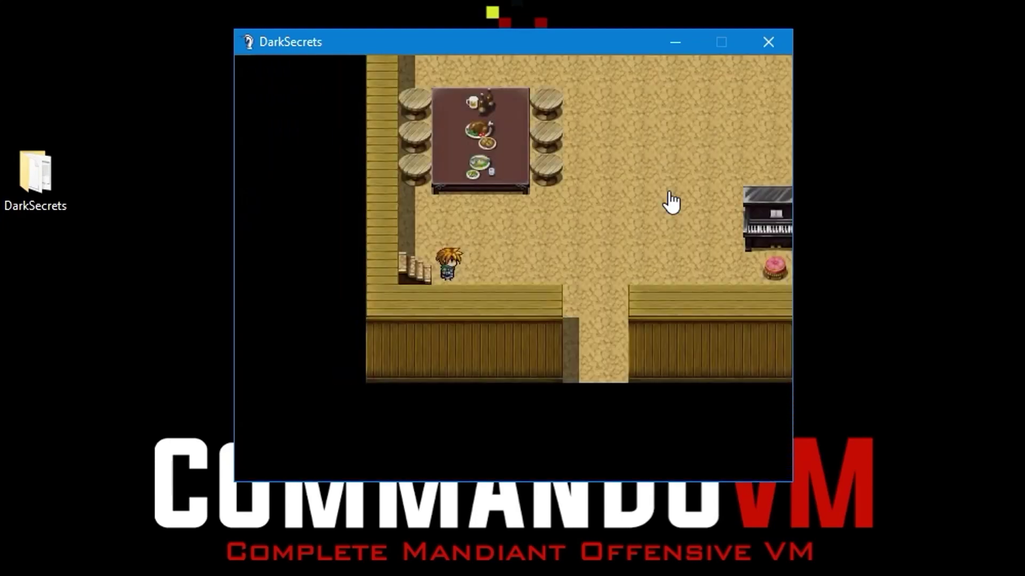
{"action": "key", "text": "Down"}
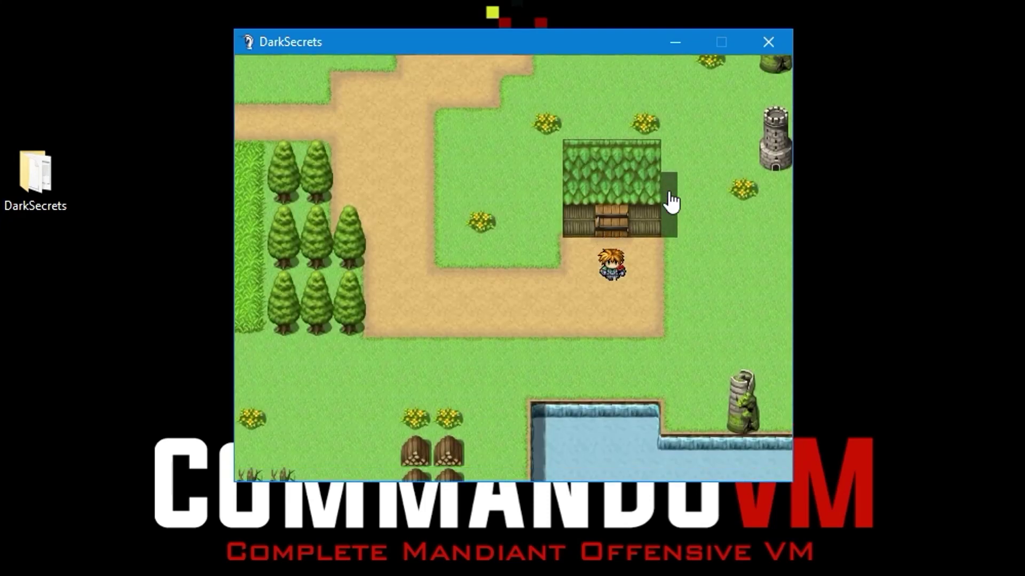
Walk back west past the trees to the bearded old man near the wooden fence and talk to him.
{"action": "key", "text": "Left"}
{"action": "key", "text": "Left"}
{"action": "key", "text": "Left"}
{"action": "key", "text": "Up"}
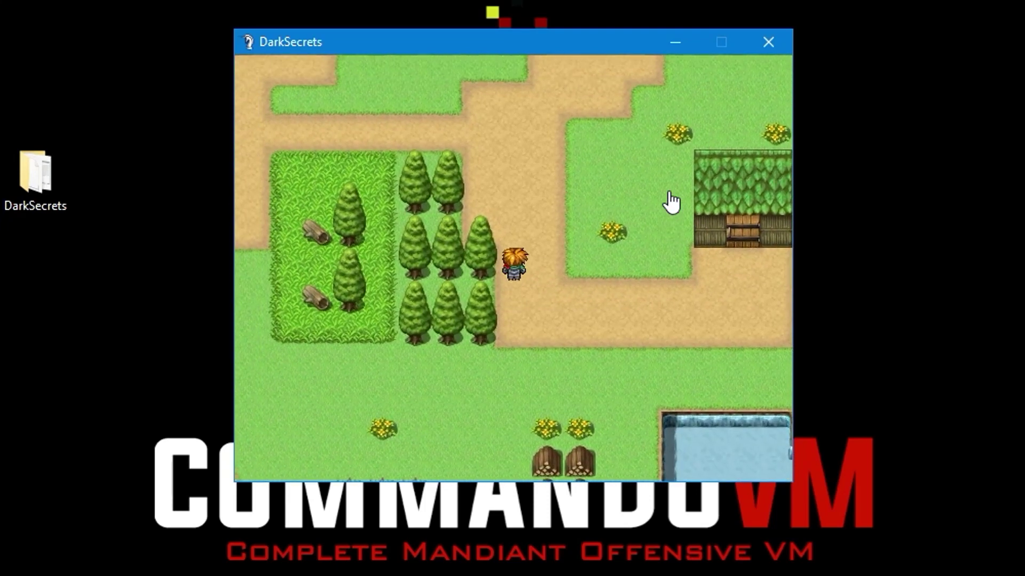
{"action": "key", "text": "Left"}
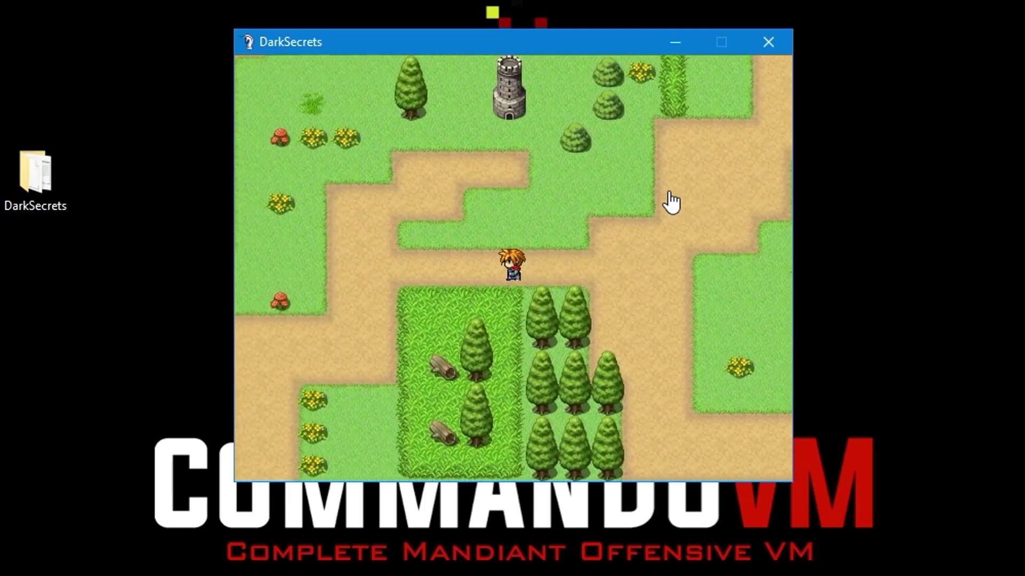
{"action": "key", "text": "Left"}
{"action": "key", "text": "Down"}
{"action": "key", "text": "Up"}
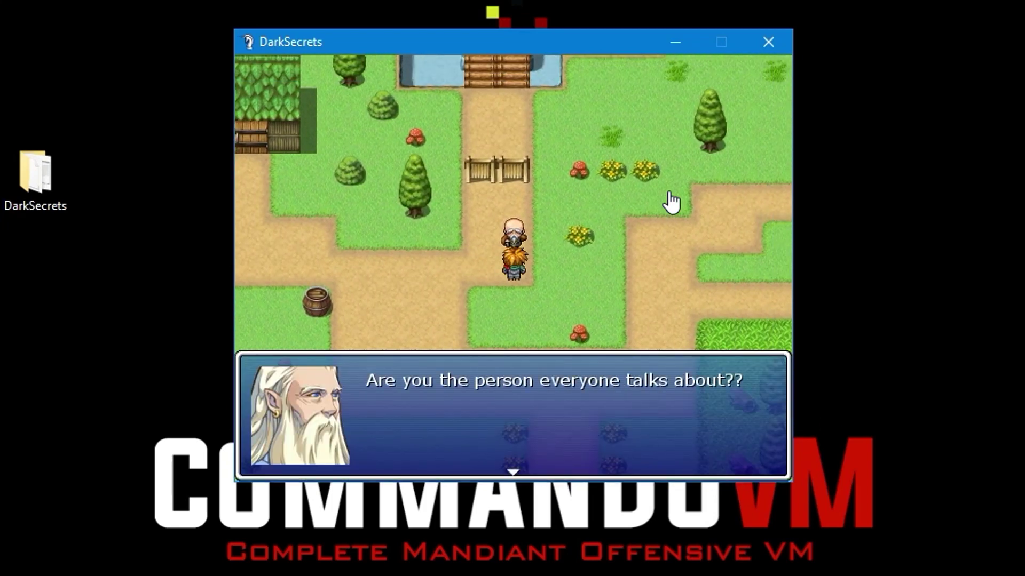
{"action": "key", "text": "Return"}
Walk past the old man, cross the wooden bridge to the north and enter the castle.
{"action": "key", "text": "Up"}
{"action": "key", "text": "Up"}
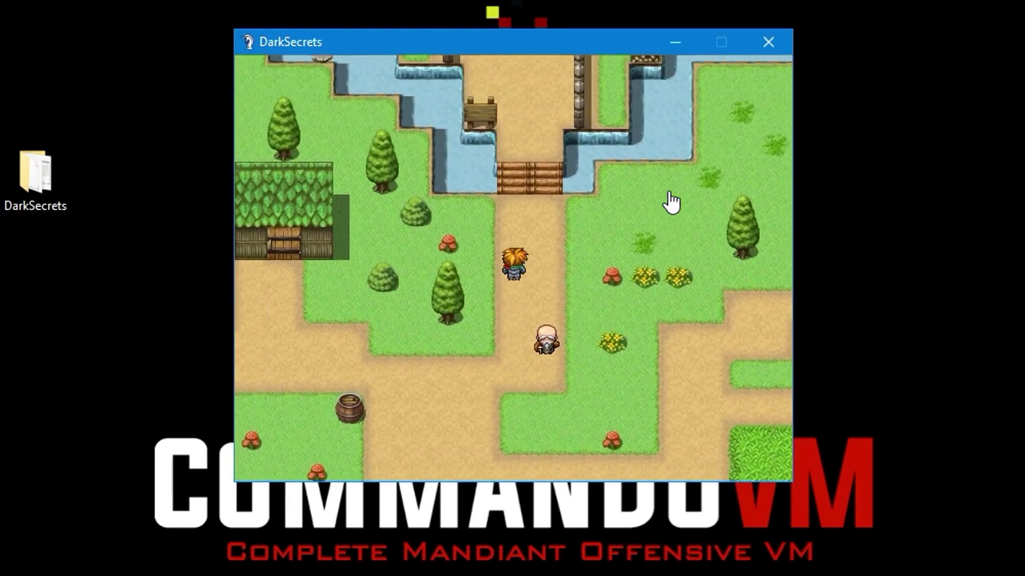
{"action": "key", "text": "Left"}
{"action": "key", "text": "Up"}
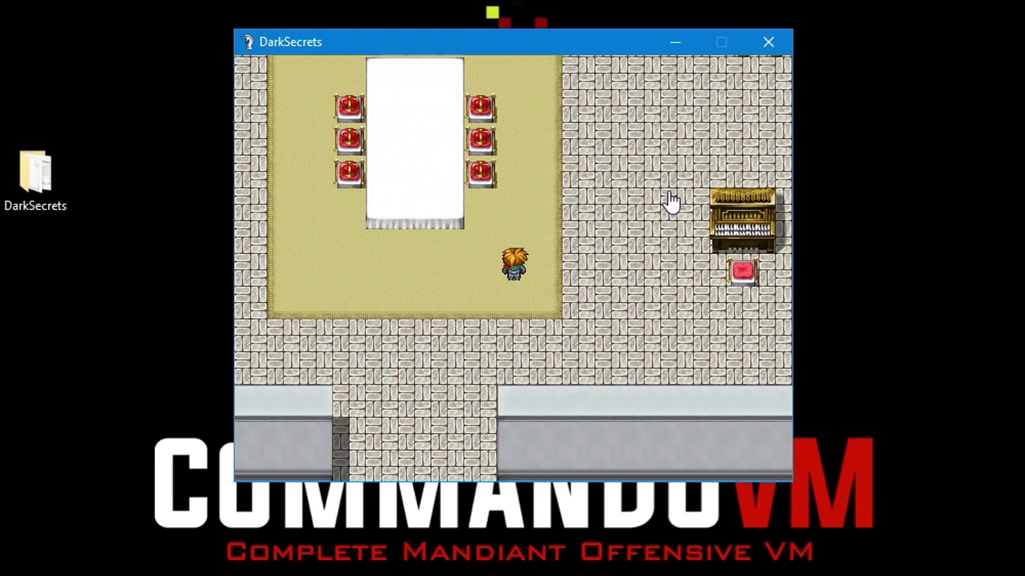
Cross the castle's dining hall to the staircase beyond the fireplace and go up to the upper floor.
{"action": "key", "text": "Up"}
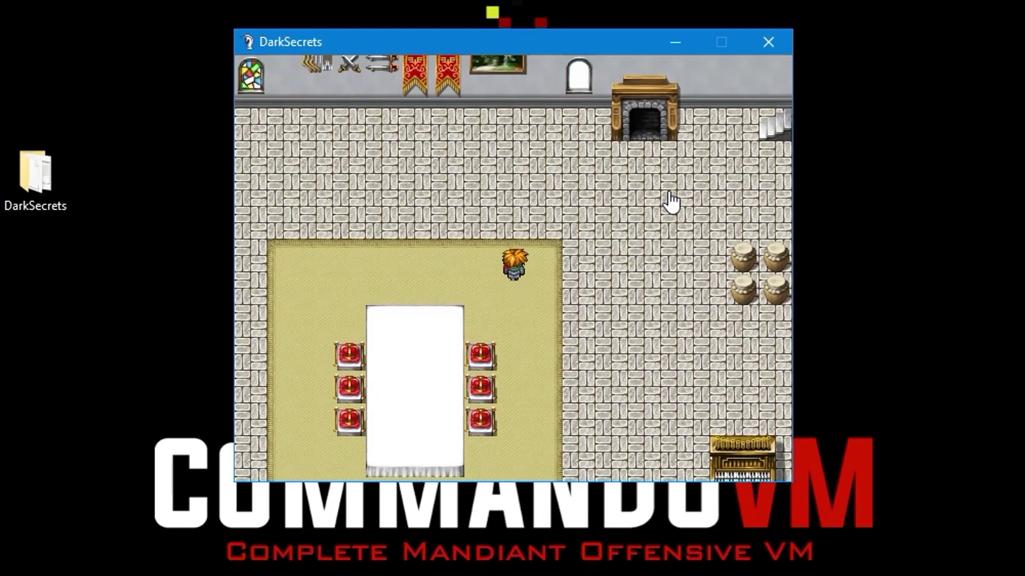
{"action": "key", "text": "Right"}
{"action": "key", "text": "Up"}
{"action": "key", "text": "Up"}
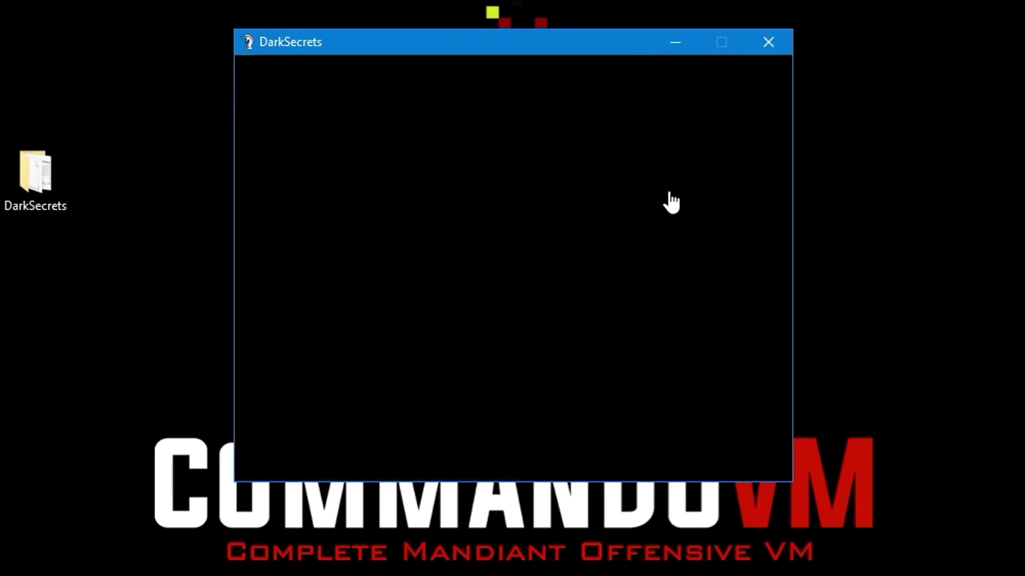
{"action": "key", "text": "Left"}
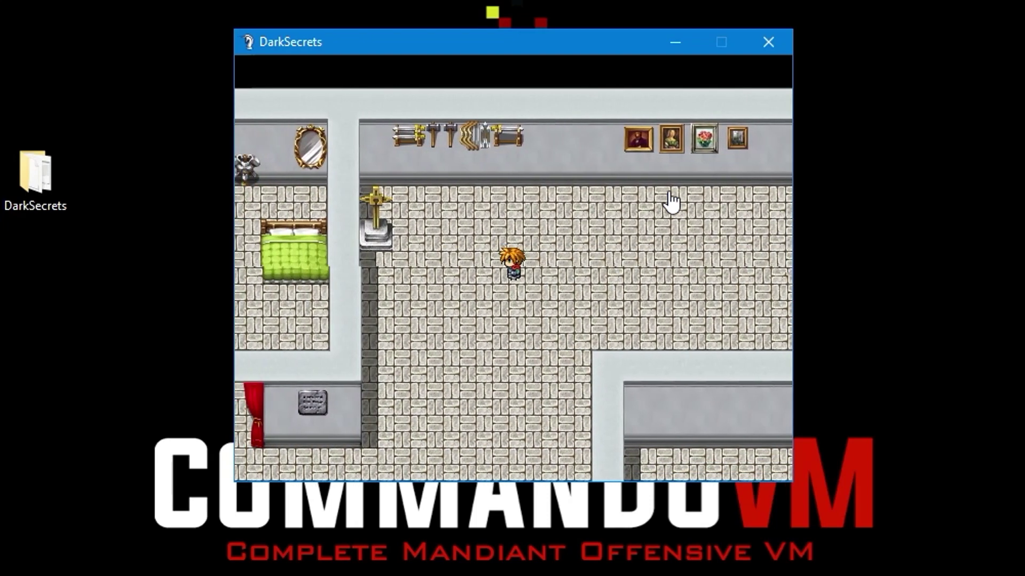
Walk down to the throne room and talk to the hooded figure on the throne.
{"action": "key", "text": "Down"}
{"action": "key", "text": "Down"}
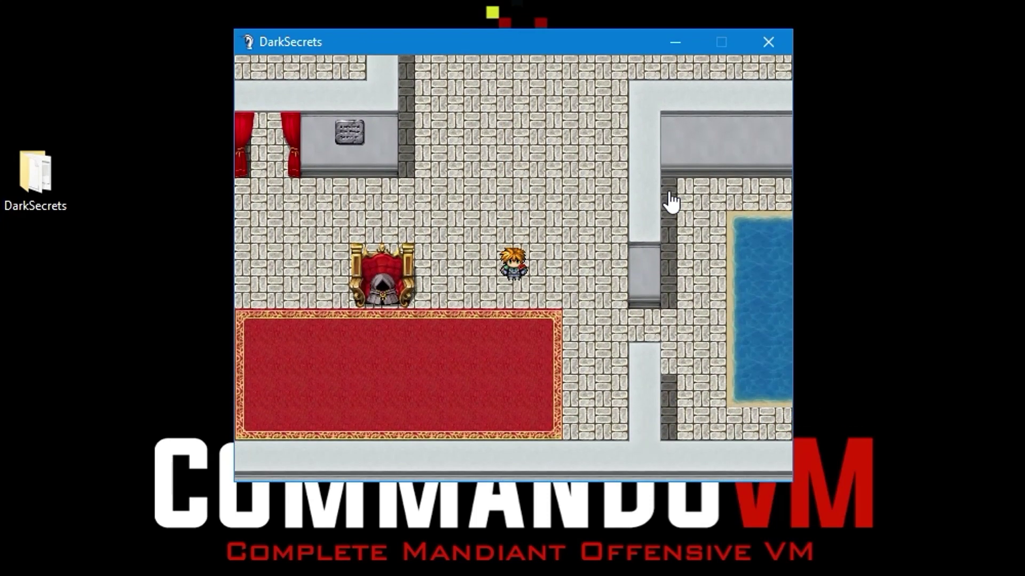
{"action": "key", "text": "Left"}
{"action": "key", "text": "Up"}
{"action": "key", "text": "Return"}
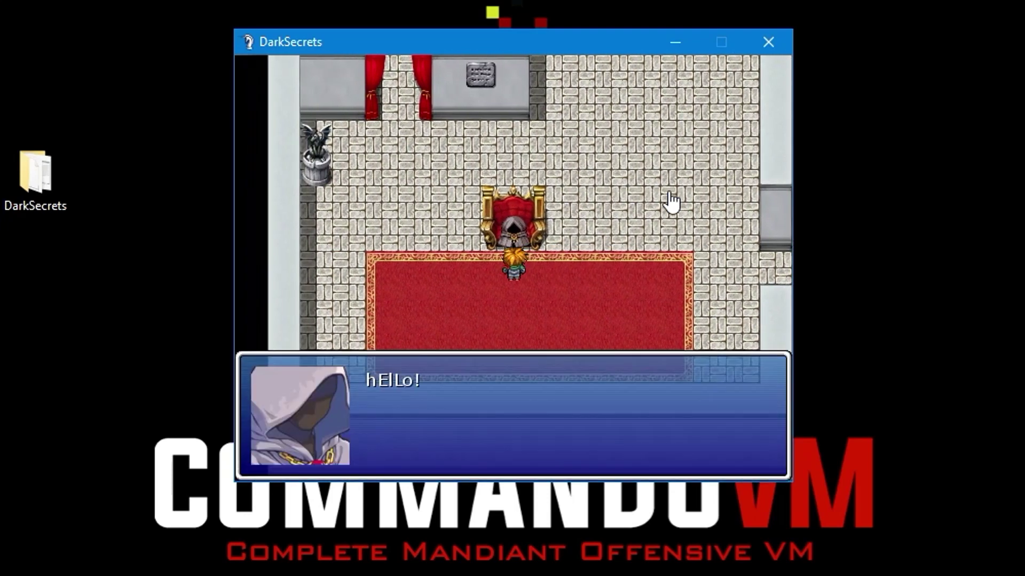
Advance the hooded figure's dialogue, answer its question and continue into the battle.
{"action": "key", "text": "Return"}
{"action": "key", "text": "Return"}
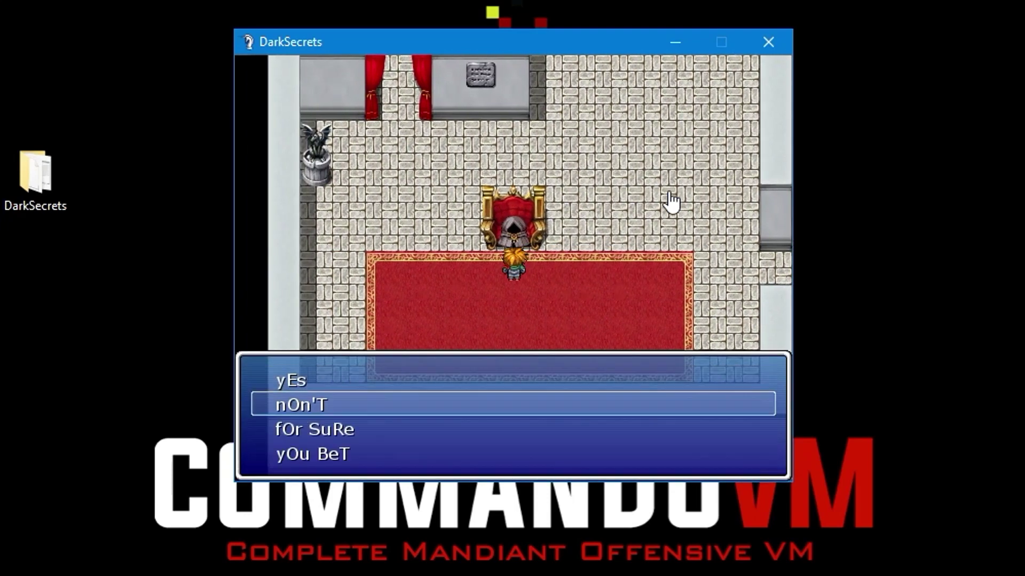
{"action": "key", "text": "Down"}
{"action": "key", "text": "Up"}
{"action": "key", "text": "Return"}
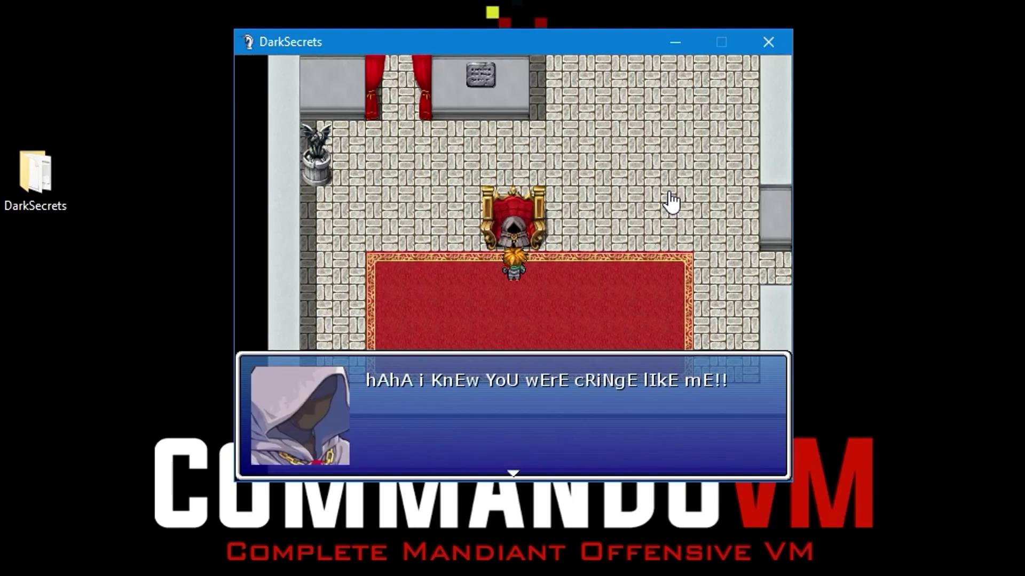
{"action": "key", "text": "Return"}
{"action": "key", "text": "Return"}
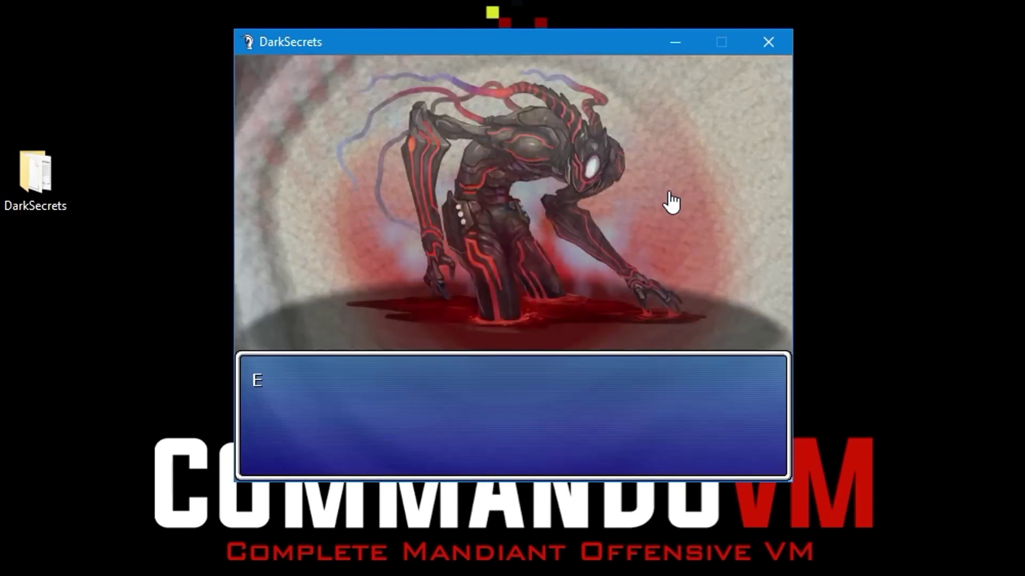
Fight the Evilking with the party's Attack command and advance through the battle messages.
{"action": "key", "text": "Return"}
{"action": "key", "text": "Return"}
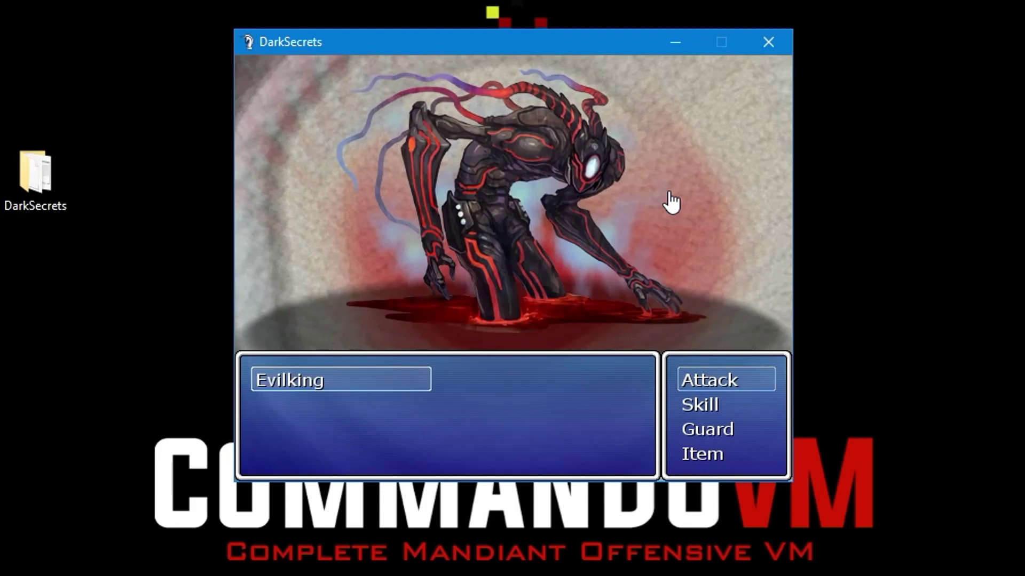
{"action": "key", "text": "Return"}
{"action": "key", "text": "Return"}
{"action": "key", "text": "Return"}
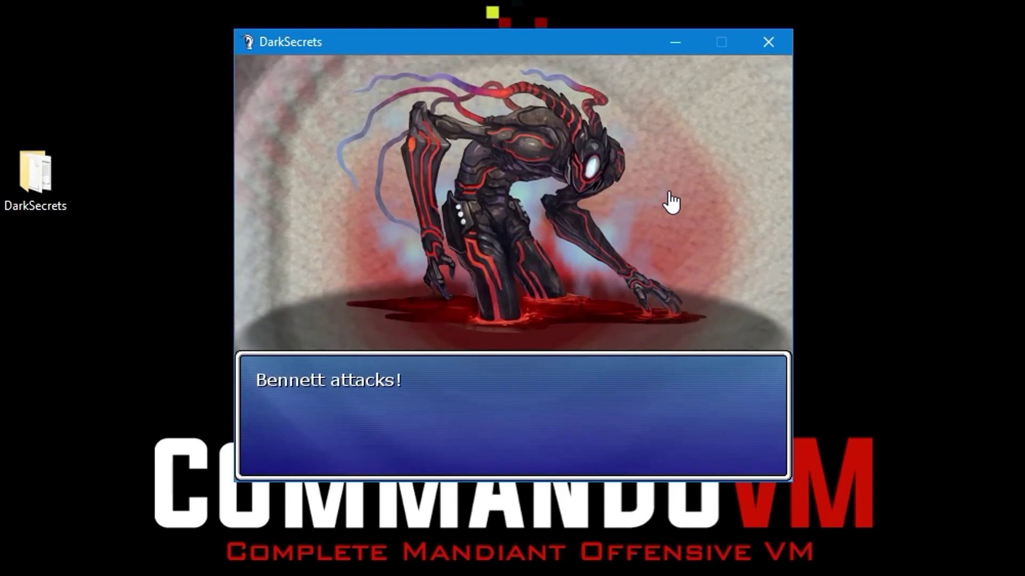
{"action": "key", "text": "Return"}
{"action": "key", "text": "Return"}
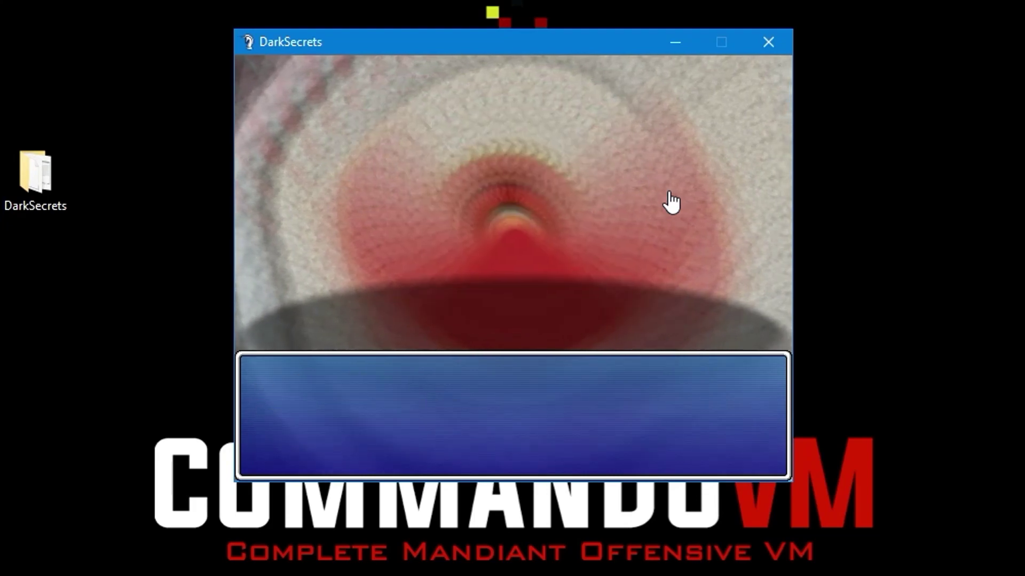
{"action": "key", "text": "Return"}
{"action": "key", "text": "Return"}
{"action": "key", "text": "Return"}
{"action": "key", "text": "Return"}
{"action": "key", "text": "Return"}
Walk the hero away from the throne to the open floor beside it.
{"action": "key", "text": "Right"}
{"action": "key", "text": "Left"}
{"action": "key", "text": "Right"}
{"action": "key", "text": "Right"}
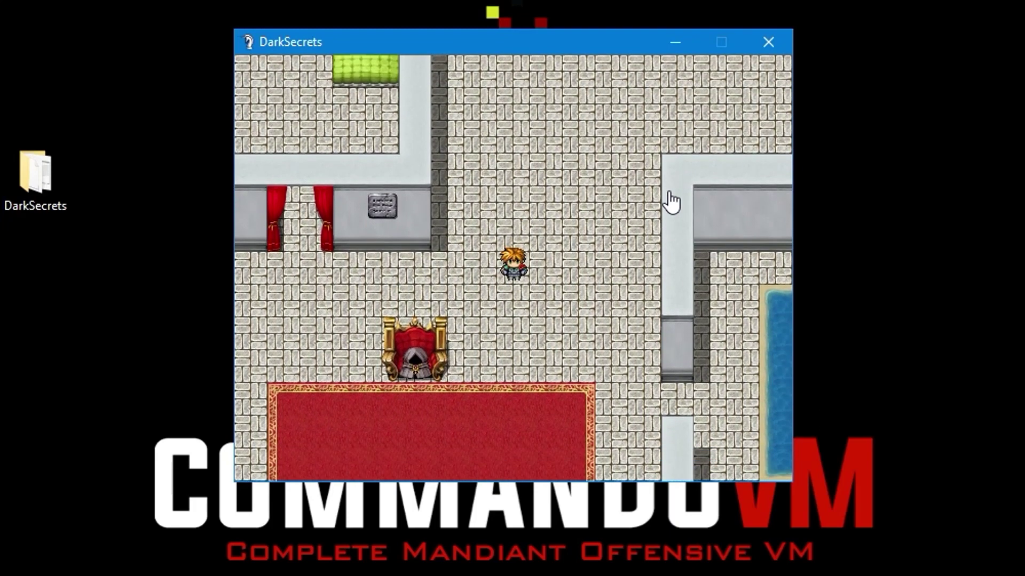
Walk the hero from the throne room through the corridor and take the stairs beside the wall paintings.
{"action": "key", "text": "Down"}
{"action": "key", "text": "Up"}
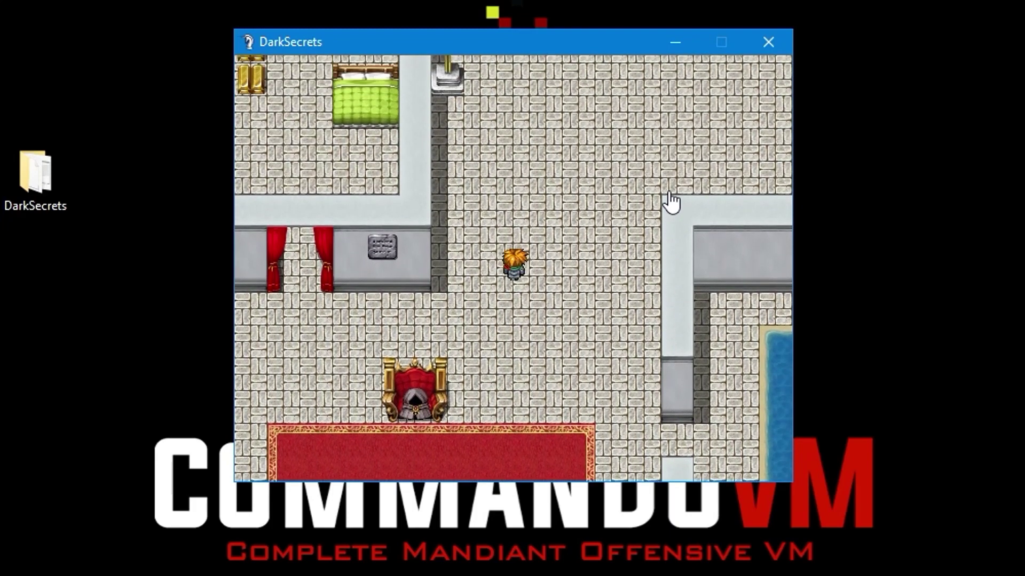
{"action": "key", "text": "Up"}
{"action": "key", "text": "Right"}
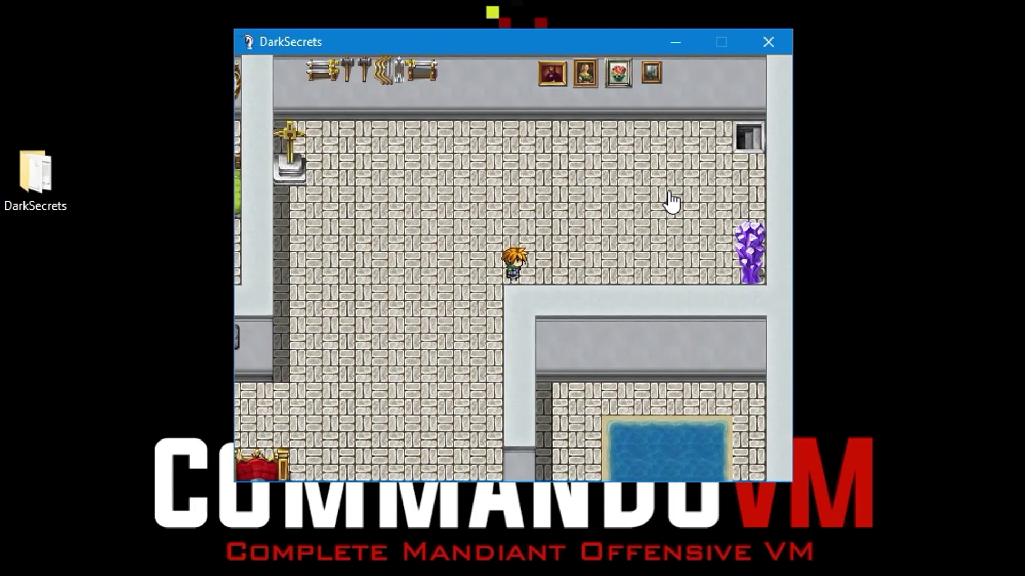
{"action": "key", "text": "Right"}
{"action": "key", "text": "Up"}
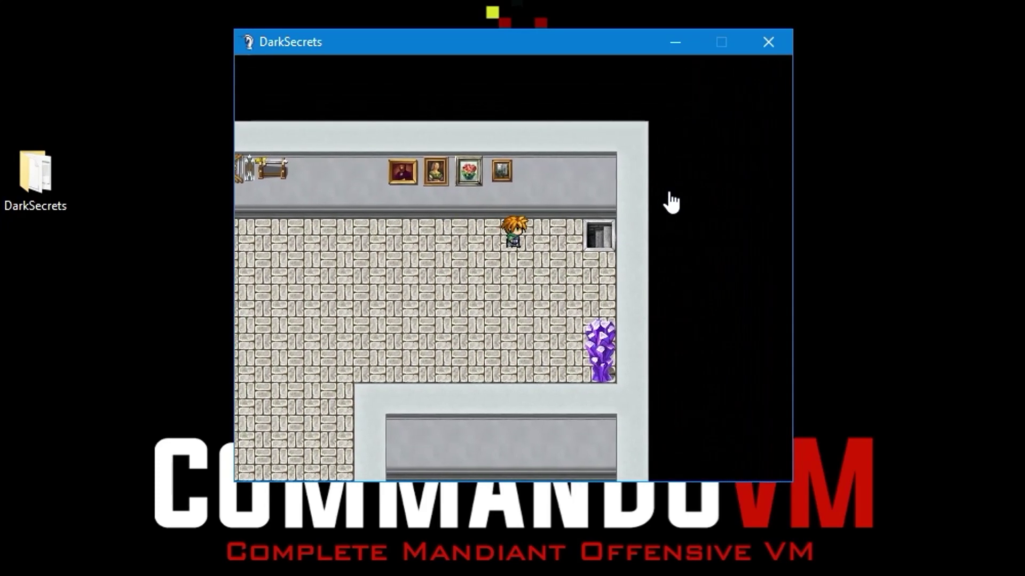
{"action": "key", "text": "Right"}
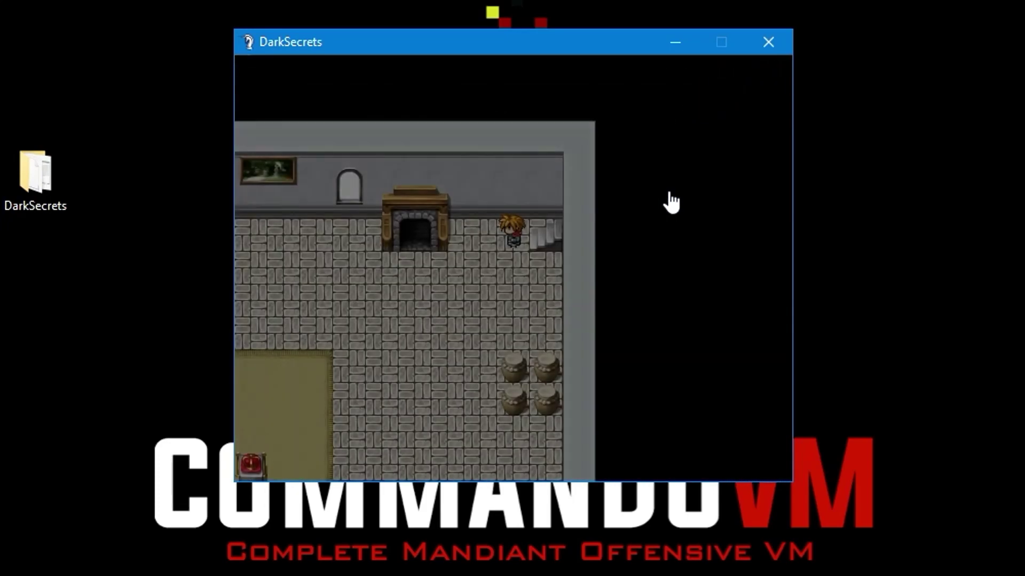
Walk the hero from the staircase down through the dining hall, between the long table and the organ.
{"action": "key", "text": "Down"}
{"action": "key", "text": "Left"}
{"action": "key", "text": "Down"}
{"action": "key", "text": "Down"}
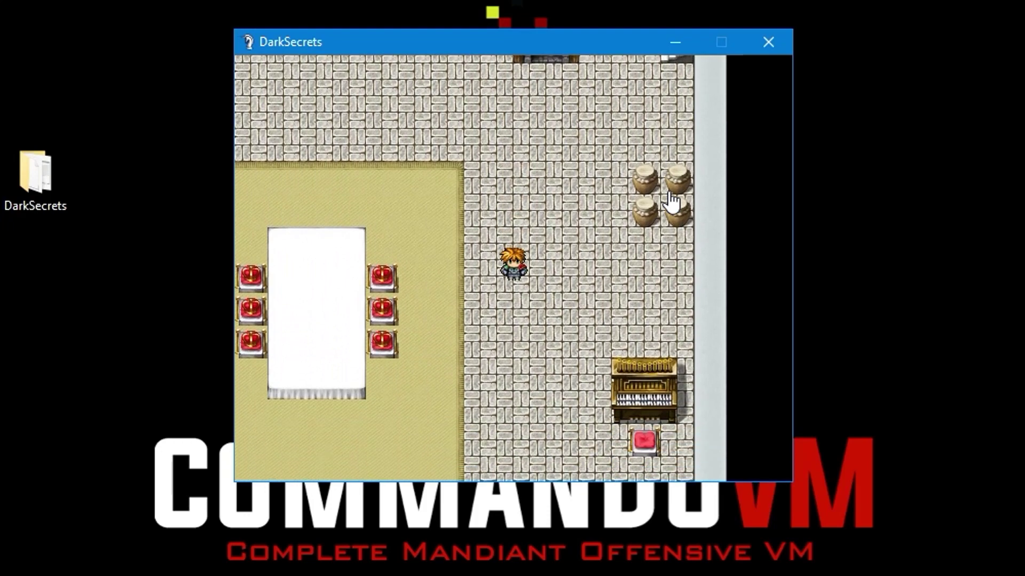
{"action": "key", "text": "Left"}
{"action": "key", "text": "Down"}
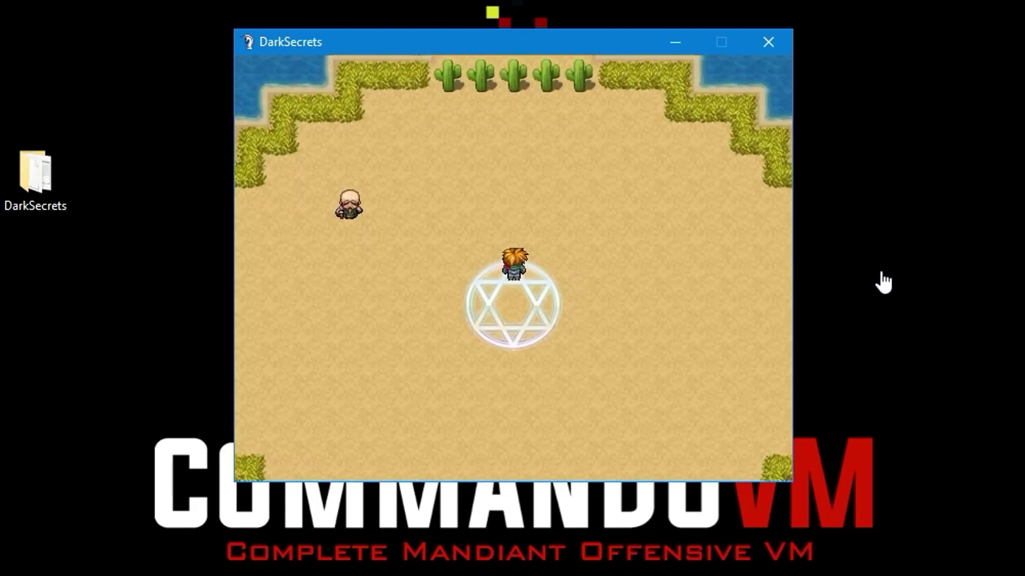
Walk from the magic circle to the bearded old man, talk to him and advance through his dialogue.
{"action": "key", "text": "Left"}
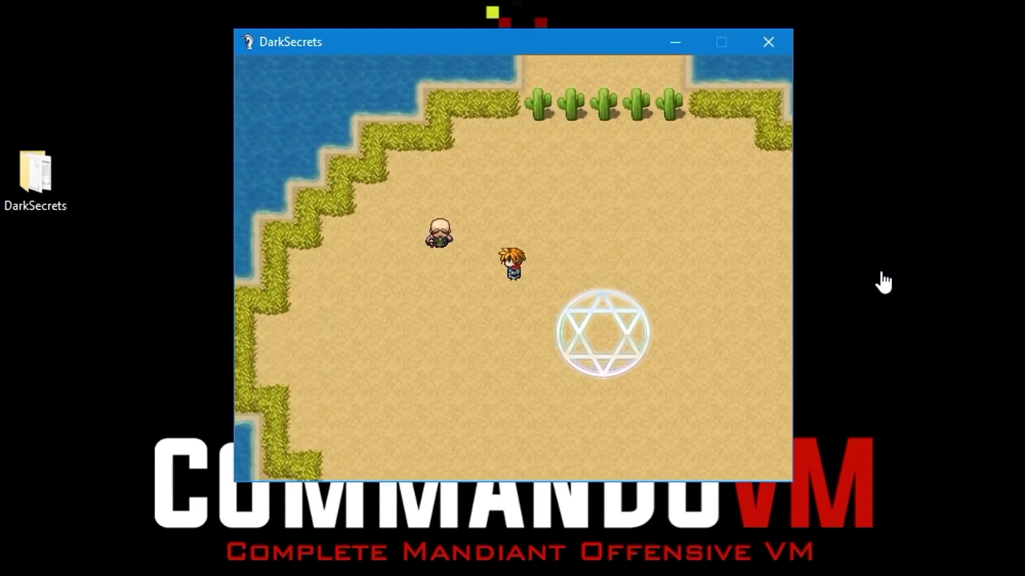
{"action": "key", "text": "Up"}
{"action": "key", "text": "Return"}
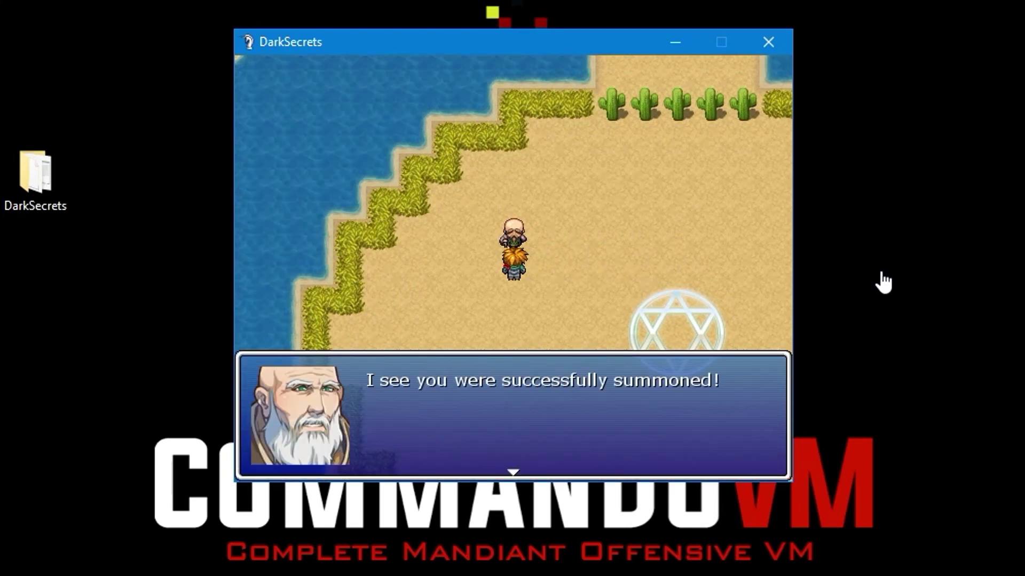
{"action": "key", "text": "Return"}
{"action": "key", "text": "Return"}
{"action": "key", "text": "Return"}
{"action": "key", "text": "Return"}
Walk the hero up the sandy path to the stone well.
{"action": "key", "text": "Right"}
{"action": "key", "text": "Up"}
{"action": "key", "text": "Up"}
{"action": "key", "text": "Right"}
{"action": "key", "text": "Up"}
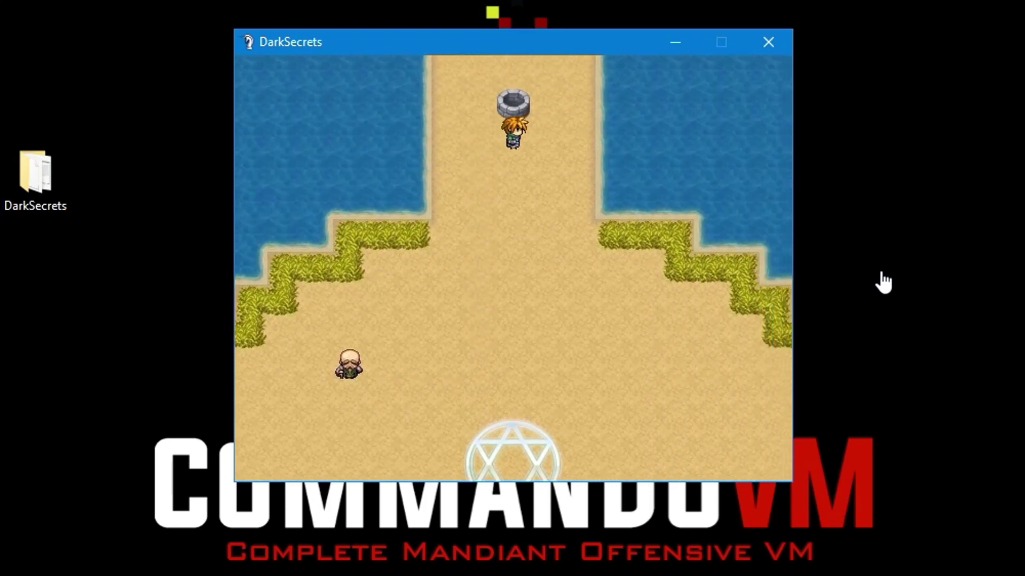
Examine the stone well and submit the password digits it asks for.
{"action": "key", "text": "Return"}
{"action": "key", "text": "Right"}
{"action": "key", "text": "Right"}
{"action": "key", "text": "Right"}
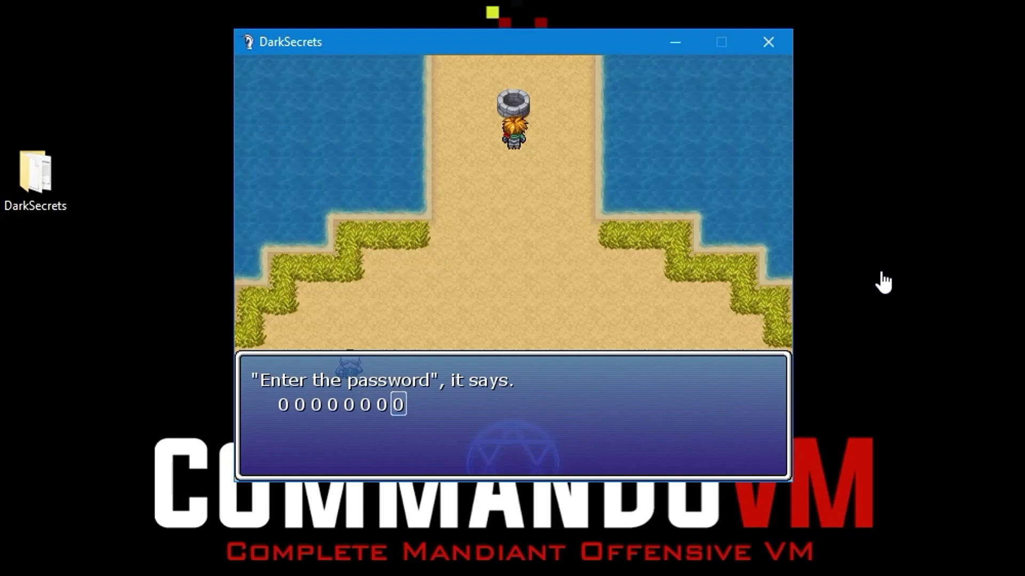
{"action": "key", "text": "Return"}
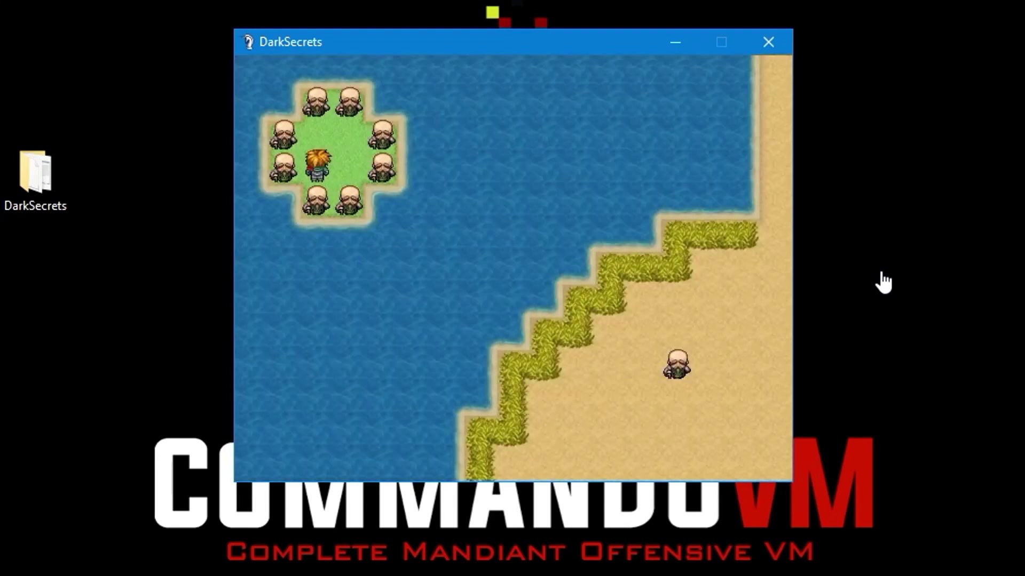
Talk to the old men surrounding the hero on the grassy islet and advance through their dialogue.
{"action": "key", "text": "Down"}
{"action": "key", "text": "Return"}
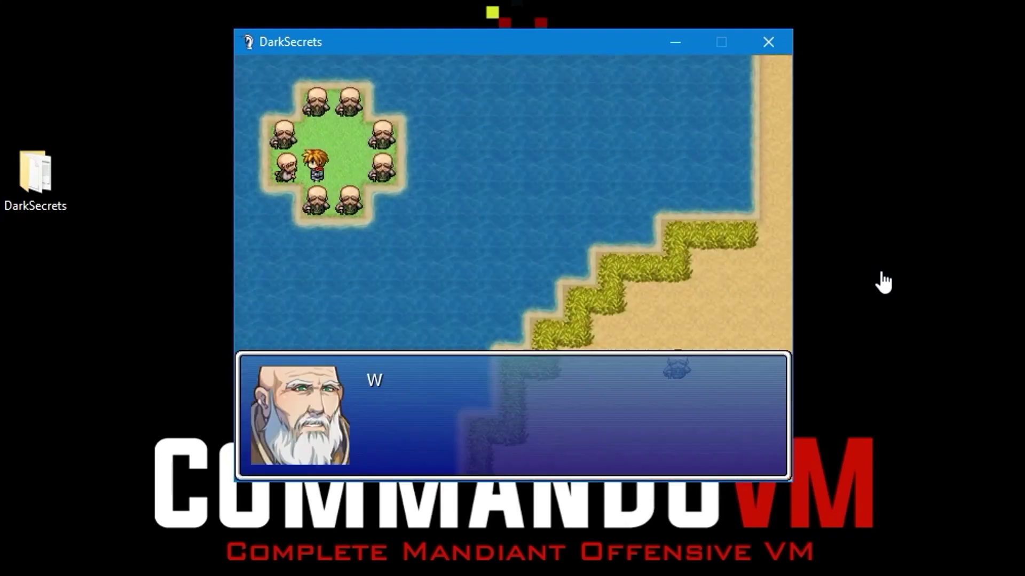
{"action": "key", "text": "Return"}
{"action": "key", "text": "Return"}
{"action": "key", "text": "Return"}
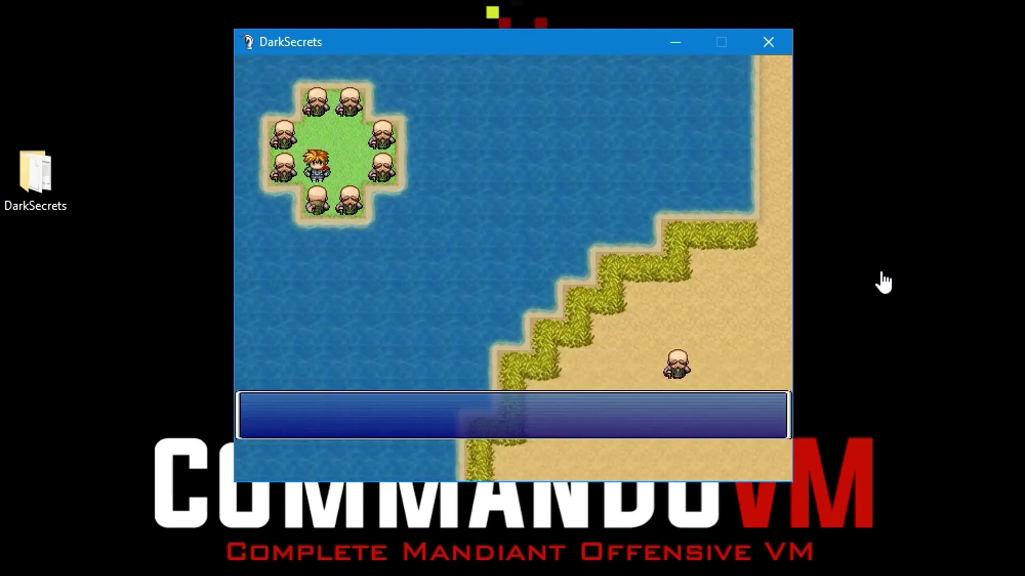
{"action": "key", "text": "Return"}
{"action": "key", "text": "Return"}
Talk to the old men on the islet again and finish the remaining dialogue.
{"action": "key", "text": "Up"}
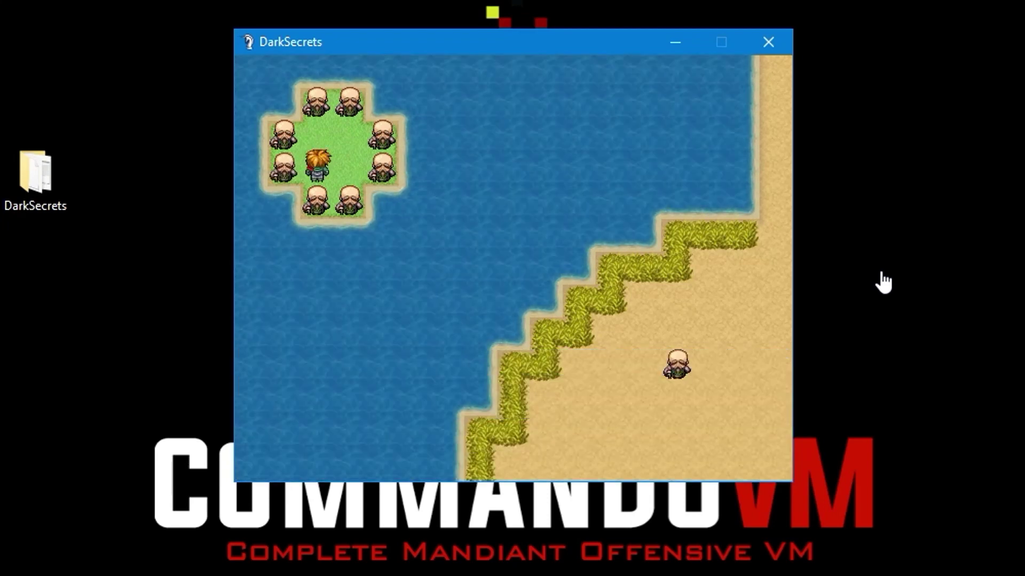
{"action": "key", "text": "Return"}
{"action": "key", "text": "Return"}
{"action": "key", "text": "Return"}
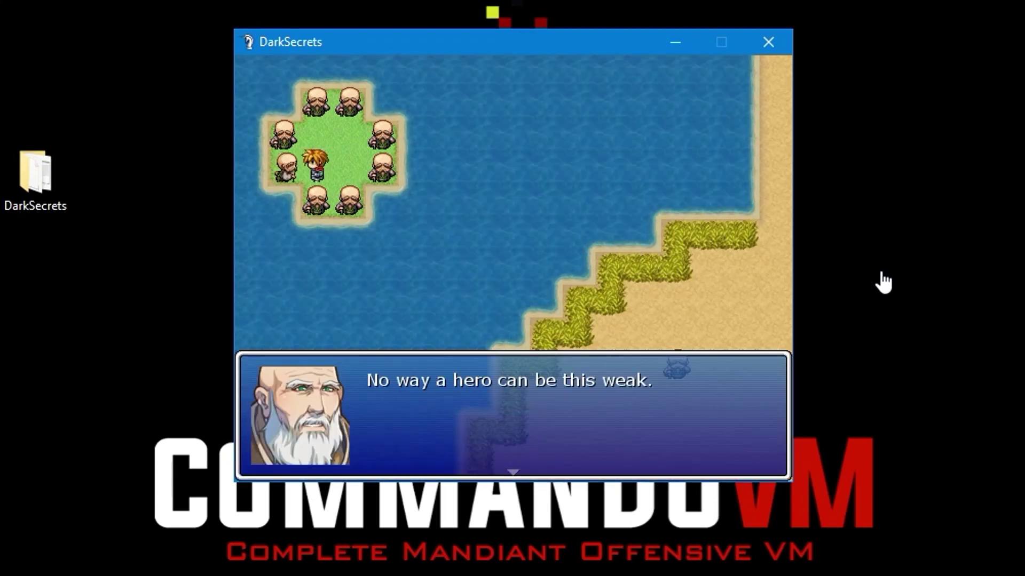
{"action": "key", "text": "Return"}
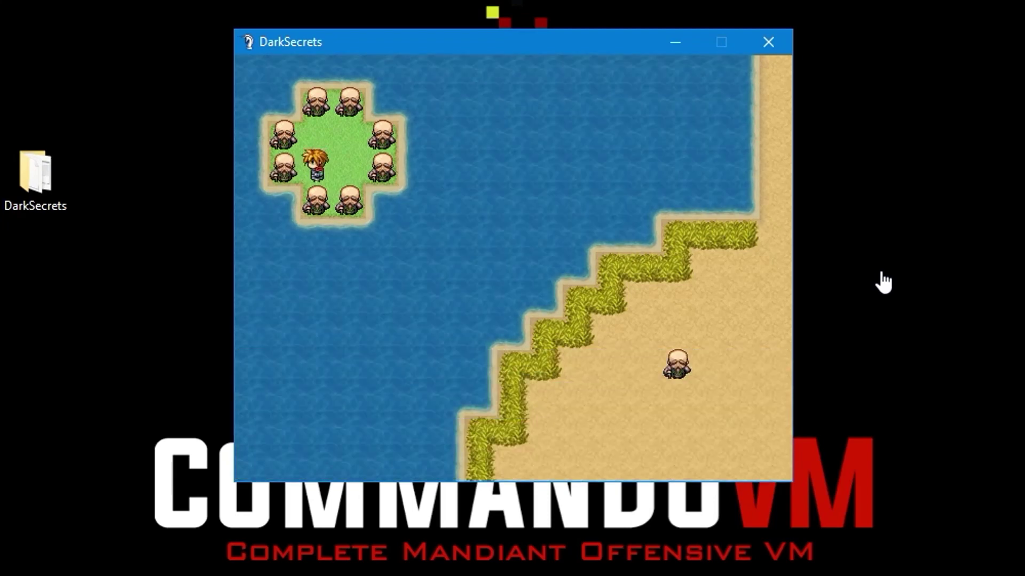
{"action": "key", "text": "Down"}
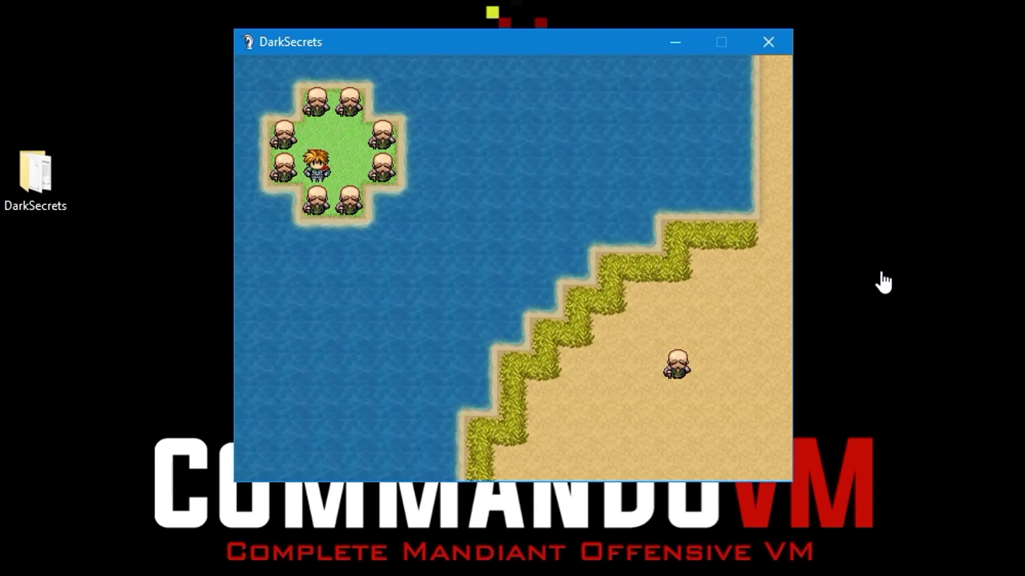
{"action": "key", "text": "Up"}
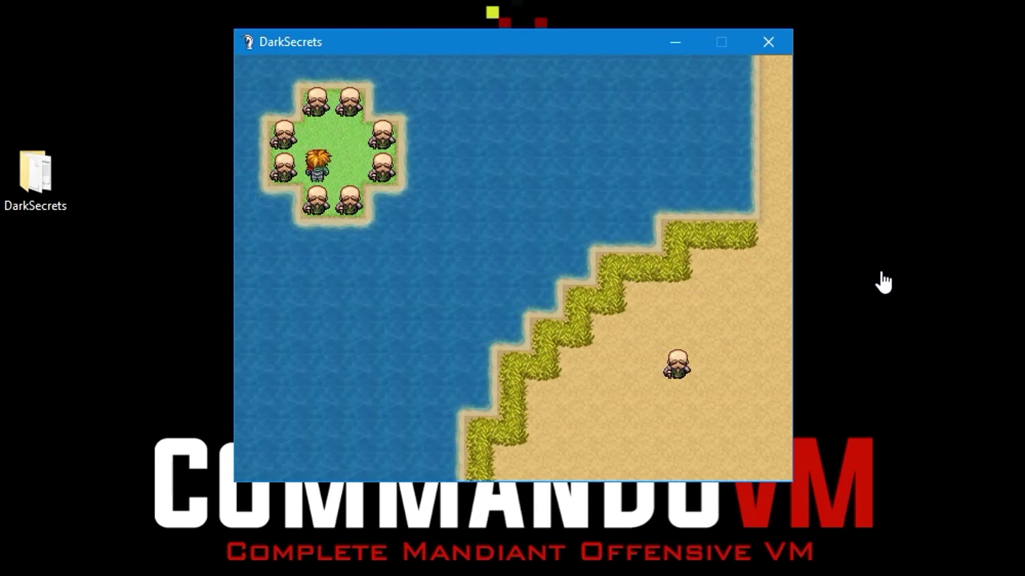
{"action": "key", "text": "Down"}
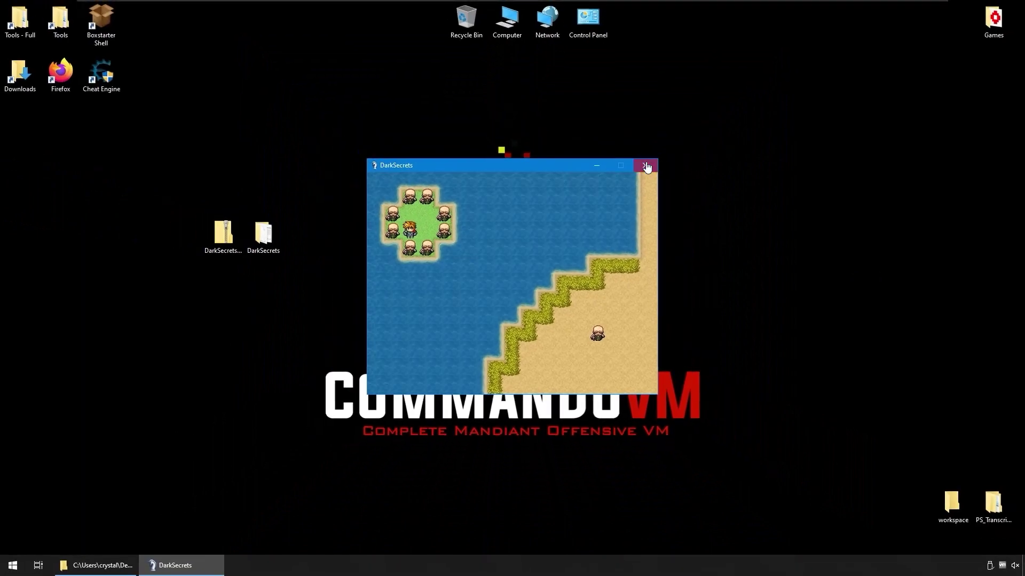
Close the DarkSecrets game and launch Process Monitor by searching for procmon.
{"action": "left_click", "coordinate": [645, 166]}
{"action": "left_click", "coordinate": [13, 565]}
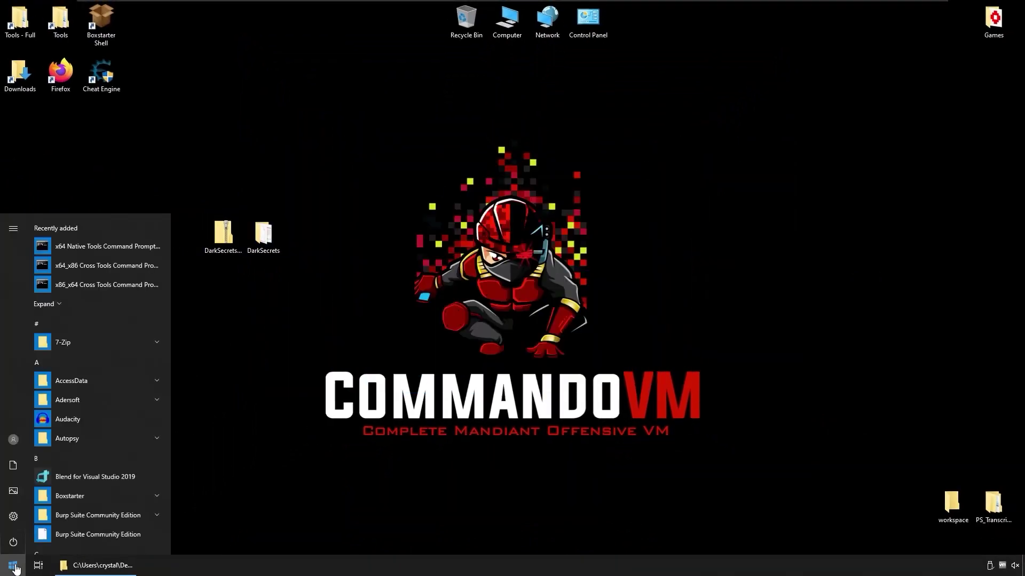
{"action": "type", "text": "procmon"}
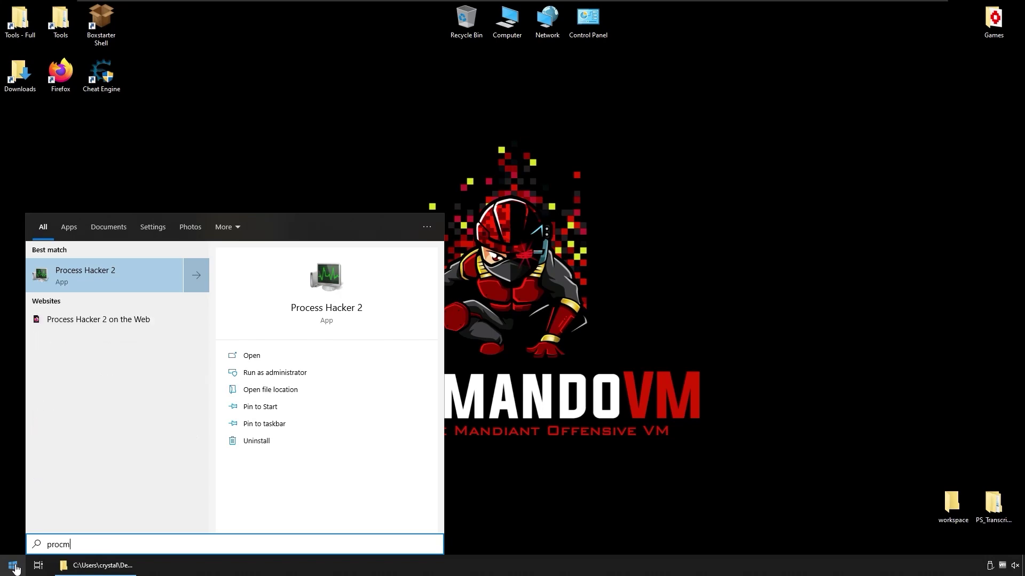
{"action": "left_click", "coordinate": [101, 279]}
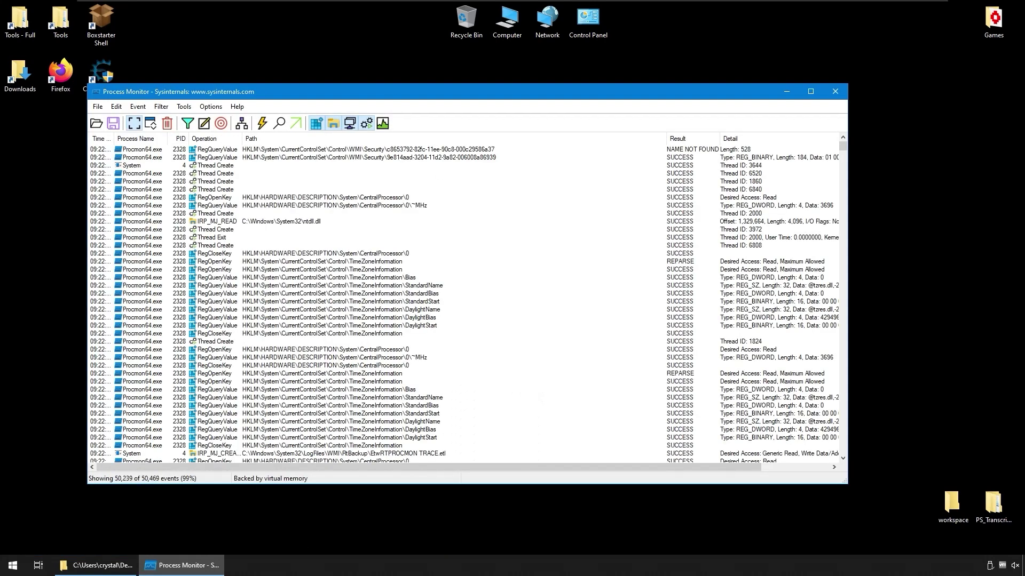
Minimise Process Monitor, start the game from the DarkSecrets desktop folder and get the folder window out of the way.
{"action": "left_click", "coordinate": [217, 566]}
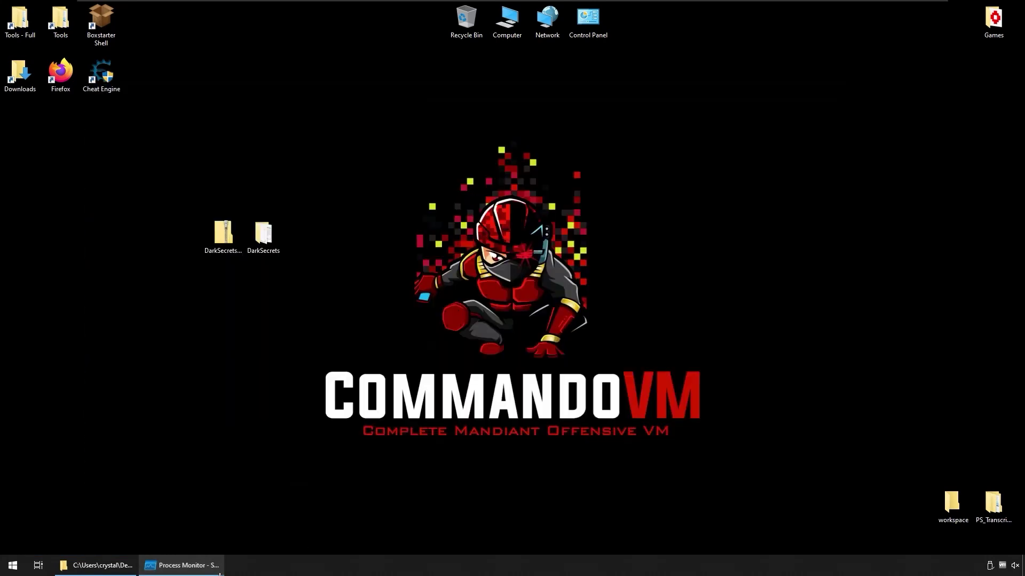
{"action": "double_click", "coordinate": [263, 235]}
{"action": "double_click", "coordinate": [490, 205]}
{"action": "left_click", "coordinate": [803, 137]}
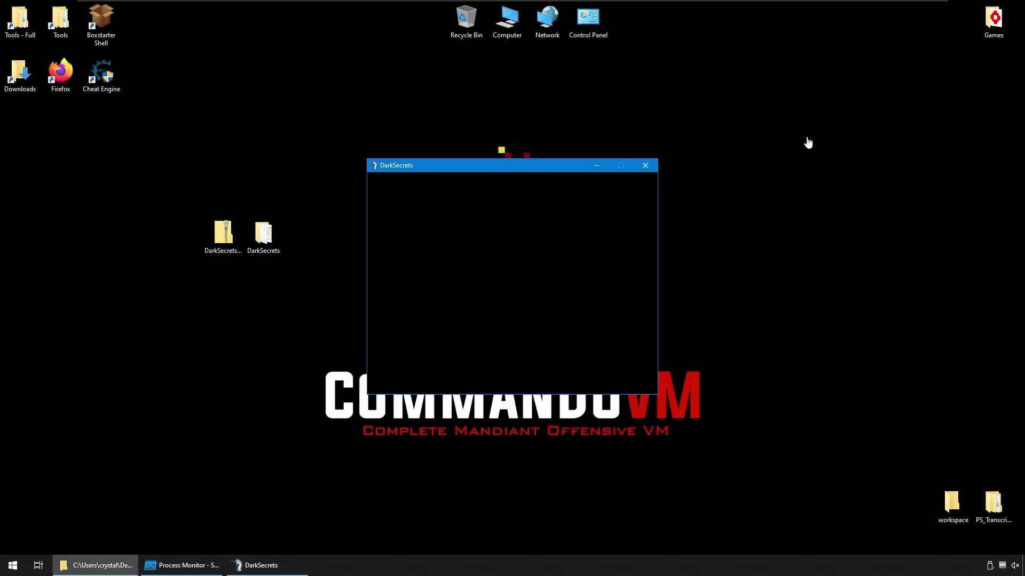
Switch to Process Monitor and add an Include filter for Process Name is DarkSecrets.exe.
{"action": "left_click", "coordinate": [183, 565]}
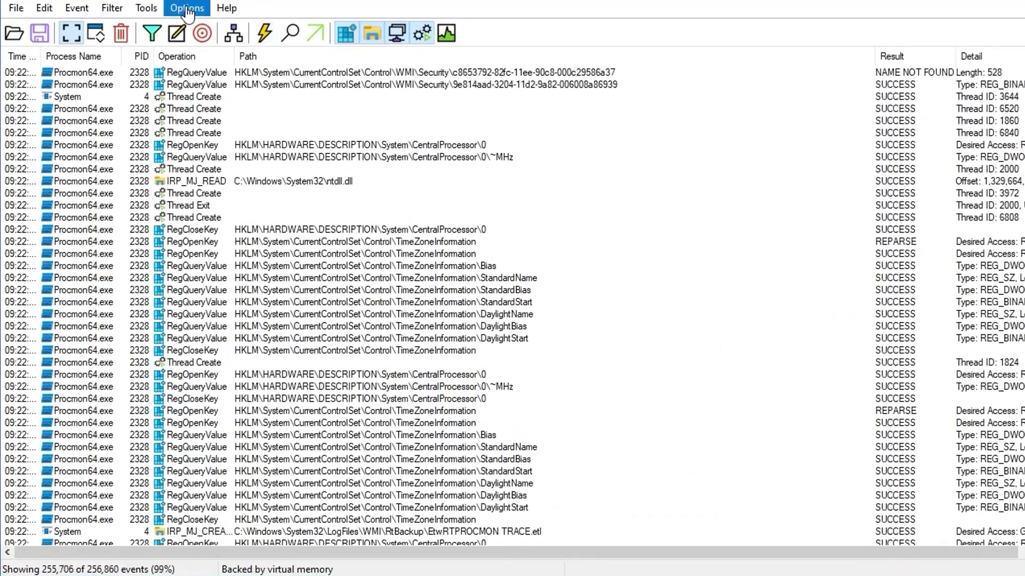
{"action": "left_click", "coordinate": [160, 106]}
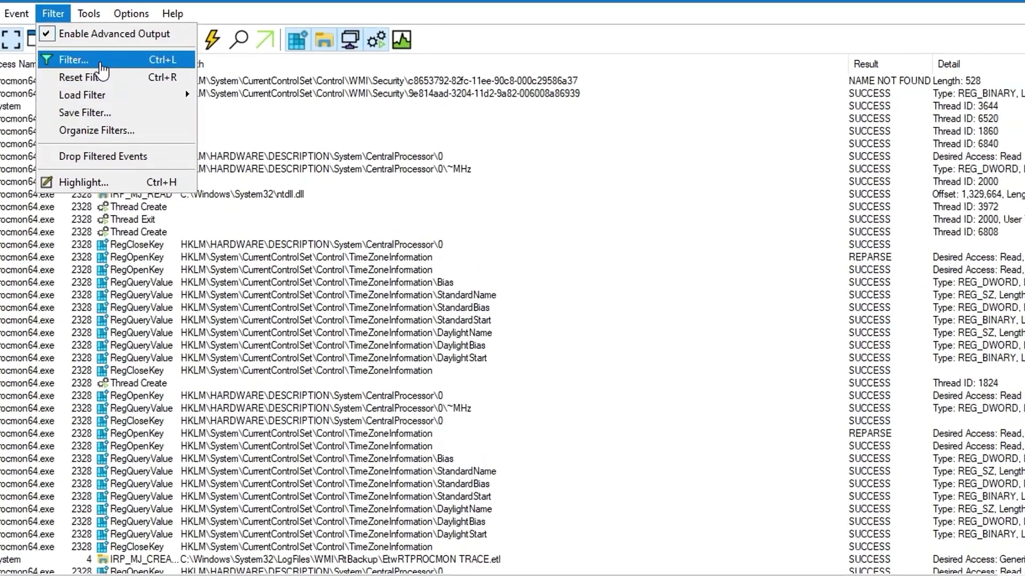
{"action": "left_click", "coordinate": [131, 52]}
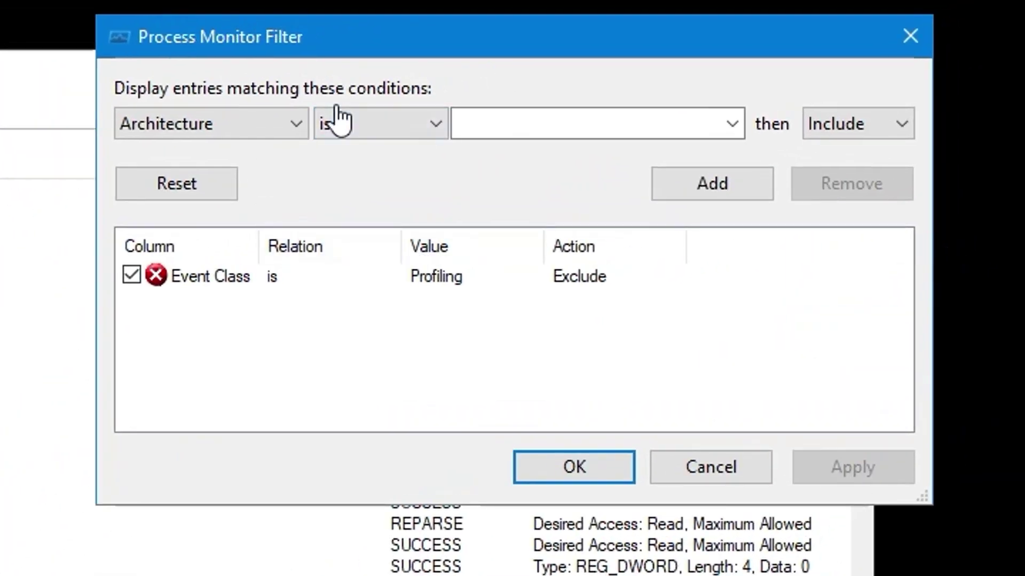
{"action": "left_click", "coordinate": [270, 126]}
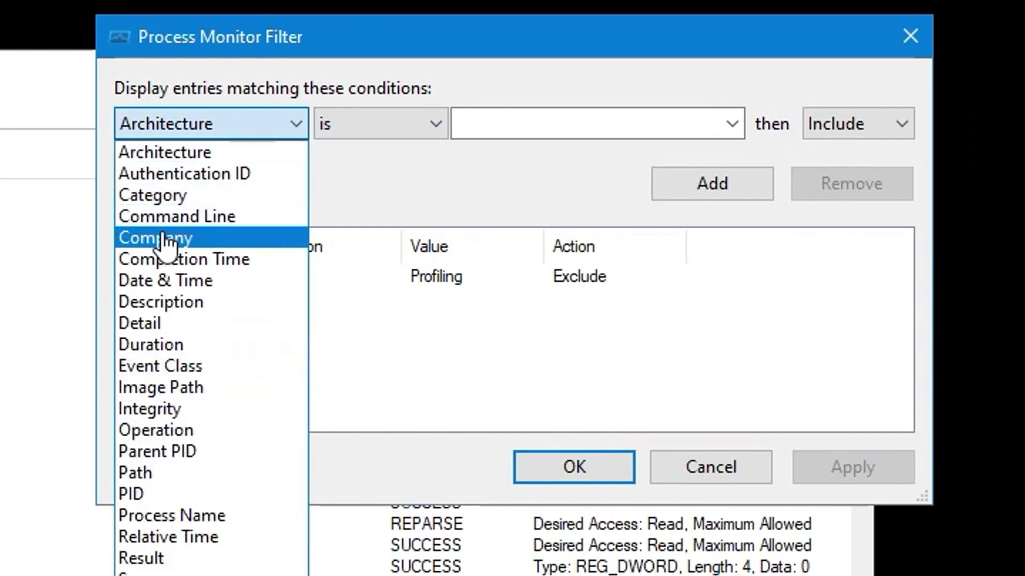
{"action": "left_click", "coordinate": [171, 516]}
{"action": "left_click", "coordinate": [471, 125]}
{"action": "left_click", "coordinate": [733, 126]}
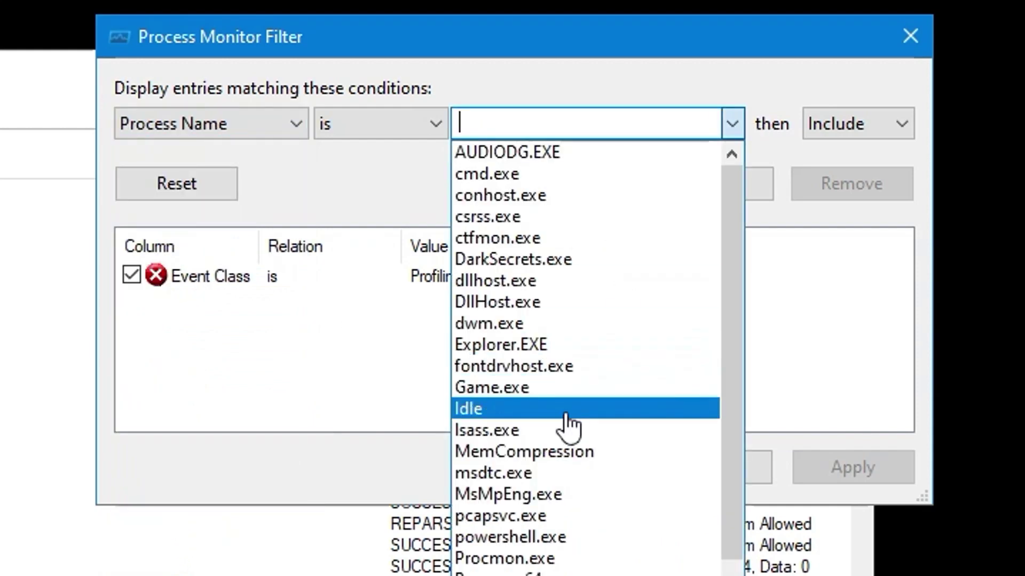
{"action": "left_click", "coordinate": [571, 260]}
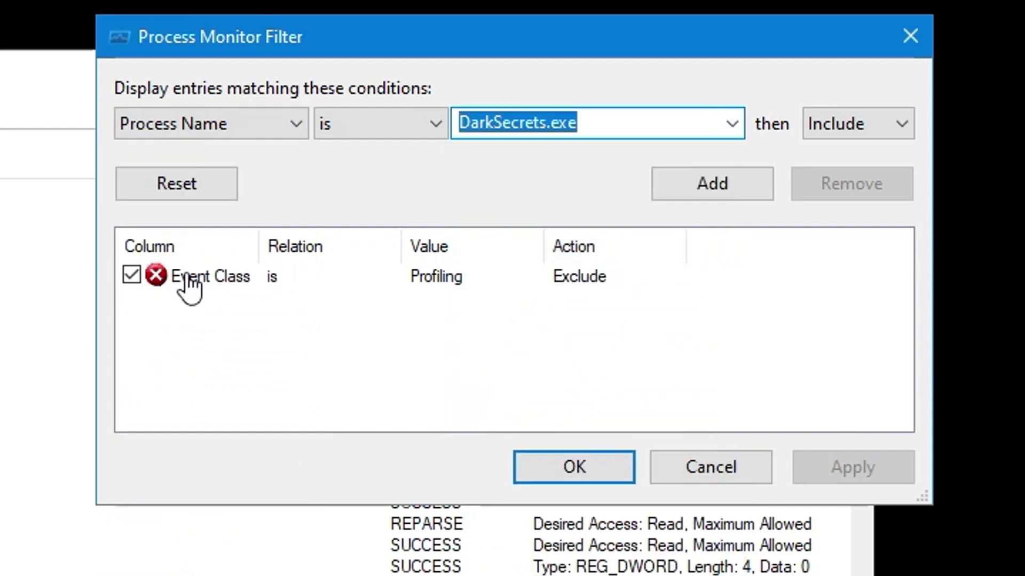
{"action": "left_click", "coordinate": [715, 185]}
Disable the filter rule that excludes Profiling events and apply the filter settings.
{"action": "left_click", "coordinate": [131, 300]}
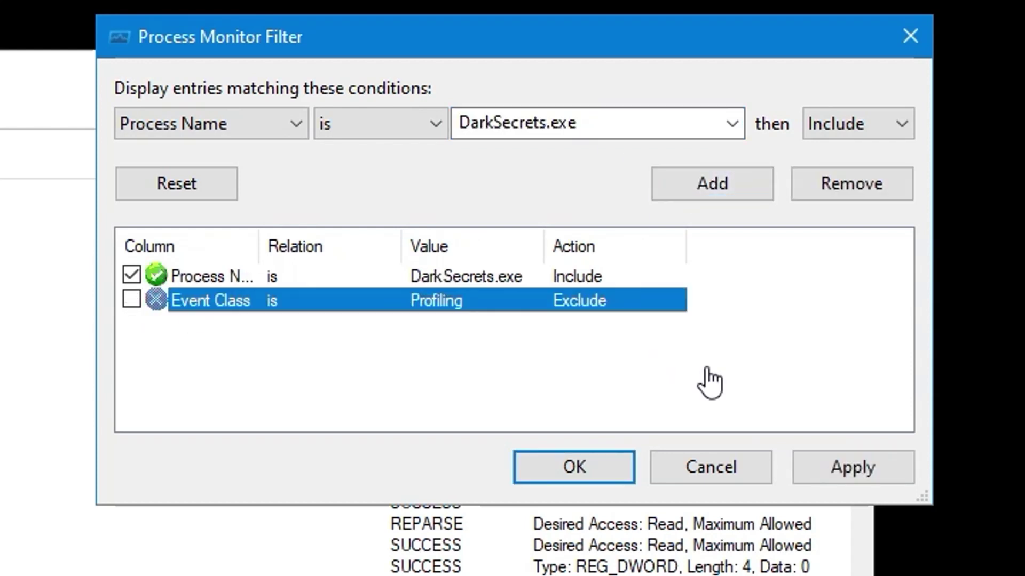
{"action": "left_click", "coordinate": [848, 473]}
{"action": "left_click", "coordinate": [587, 465]}
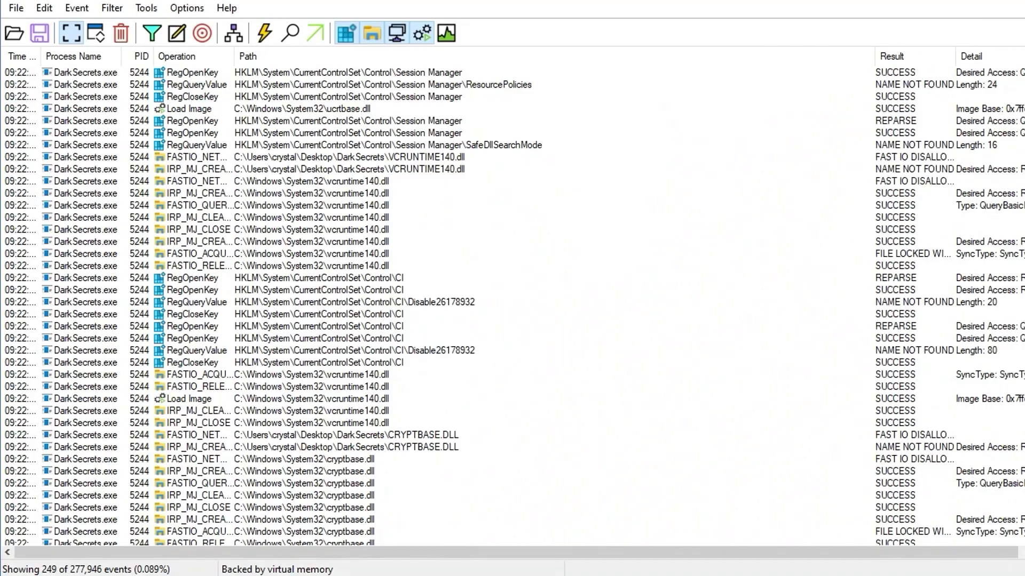
Browse the DarkSecrets.exe events and examine the operations on Game.exe in the AppData\Local\Temp folder.
{"action": "scroll", "coordinate": [513, 304], "scroll_direction": "down", "scroll_amount": 10}
{"action": "scroll", "coordinate": [512, 304], "scroll_direction": "up", "scroll_amount": 15}
{"action": "scroll", "coordinate": [512, 304], "scroll_direction": "down", "scroll_amount": 15}
{"action": "scroll", "coordinate": [513, 304], "scroll_direction": "up", "scroll_amount": 15}
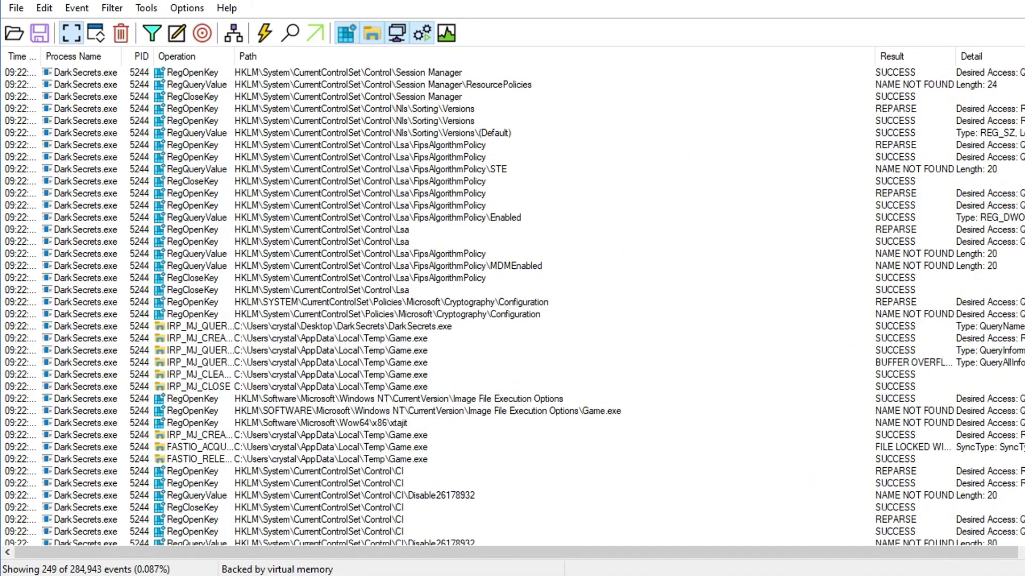
{"action": "left_click", "coordinate": [673, 361]}
{"action": "scroll", "coordinate": [422, 318], "scroll_direction": "down", "scroll_amount": 3}
{"action": "left_click", "coordinate": [372, 254]}
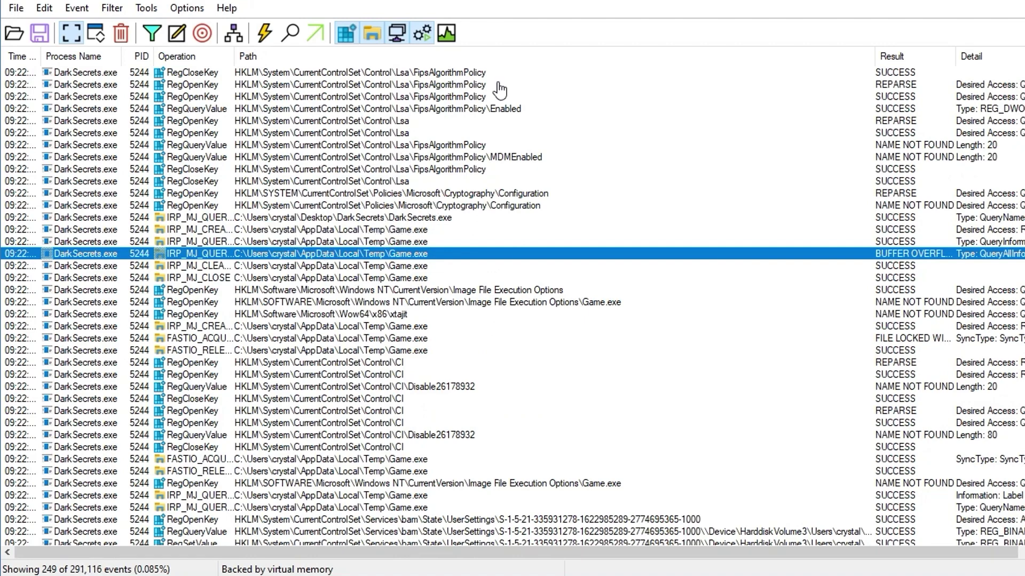
{"action": "scroll", "coordinate": [466, 243], "scroll_direction": "down", "scroll_amount": 4}
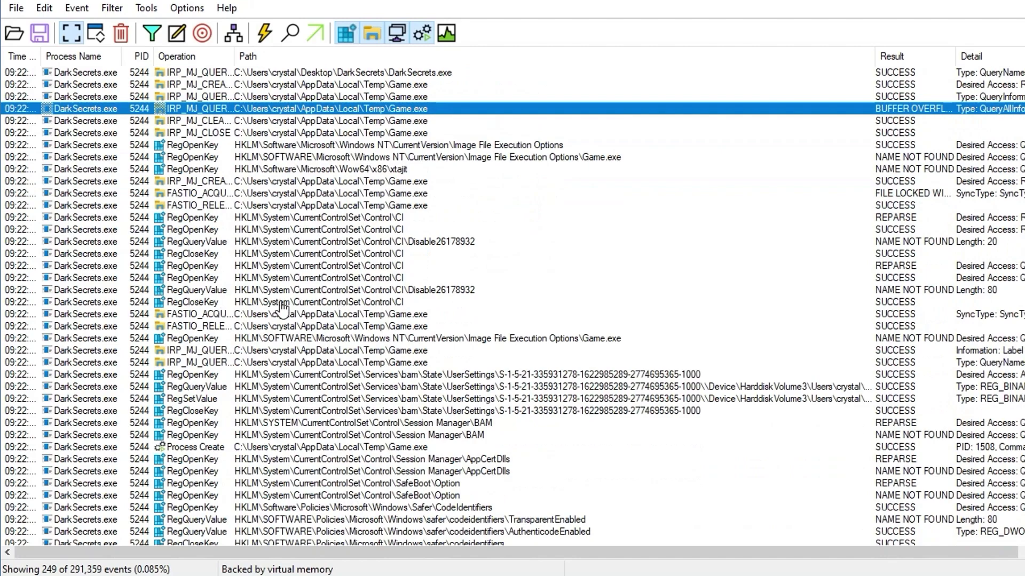
Examine the remaining DarkSecrets.exe events around the process creation of Game.exe.
{"action": "scroll", "coordinate": [298, 296], "scroll_direction": "down", "scroll_amount": 10}
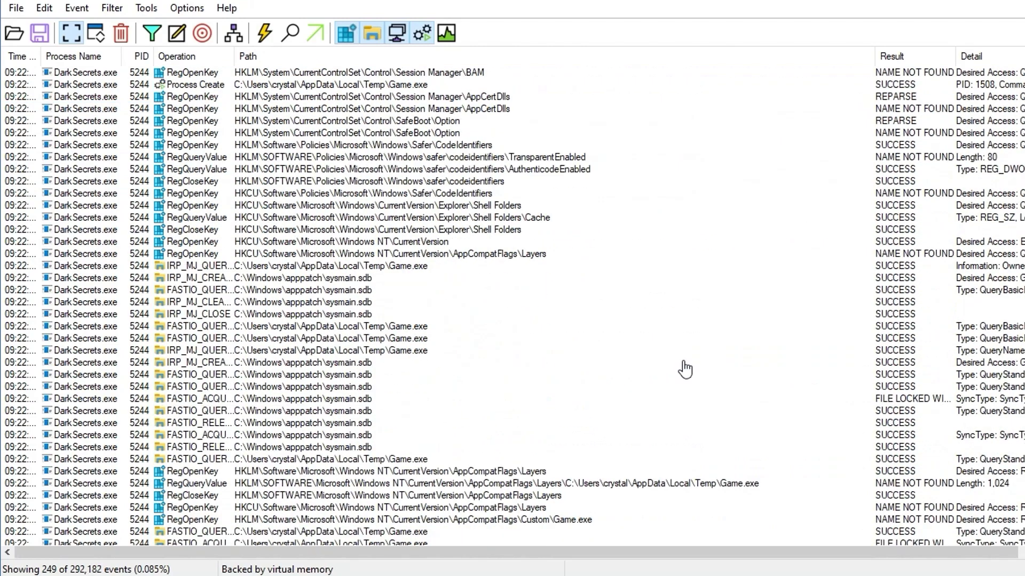
{"action": "scroll", "coordinate": [684, 368], "scroll_direction": "down", "scroll_amount": 3}
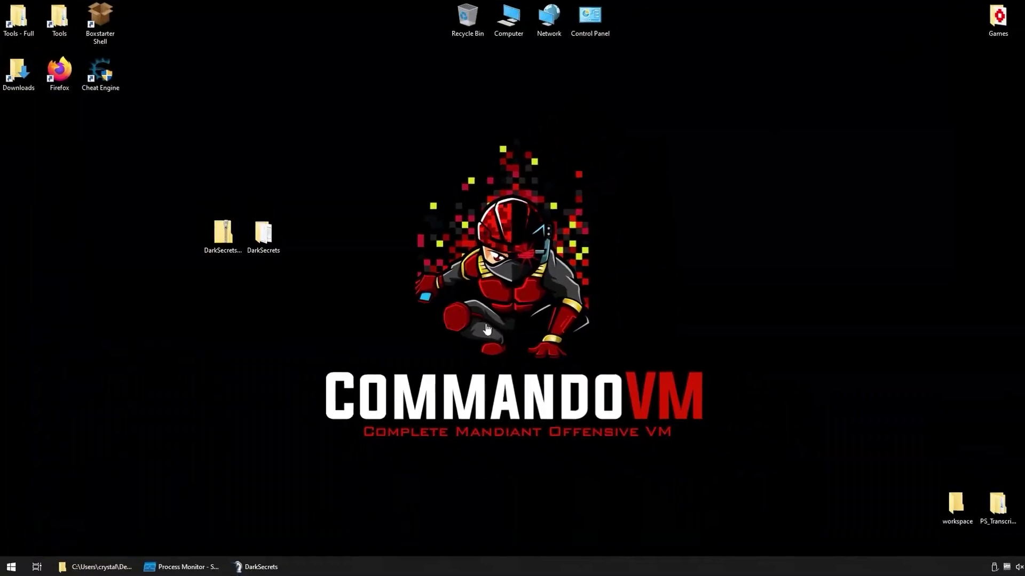
Browse the C: drive in File Explorer to the current user's AppData\Local\Temp folder.
{"action": "double_click", "coordinate": [508, 21]}
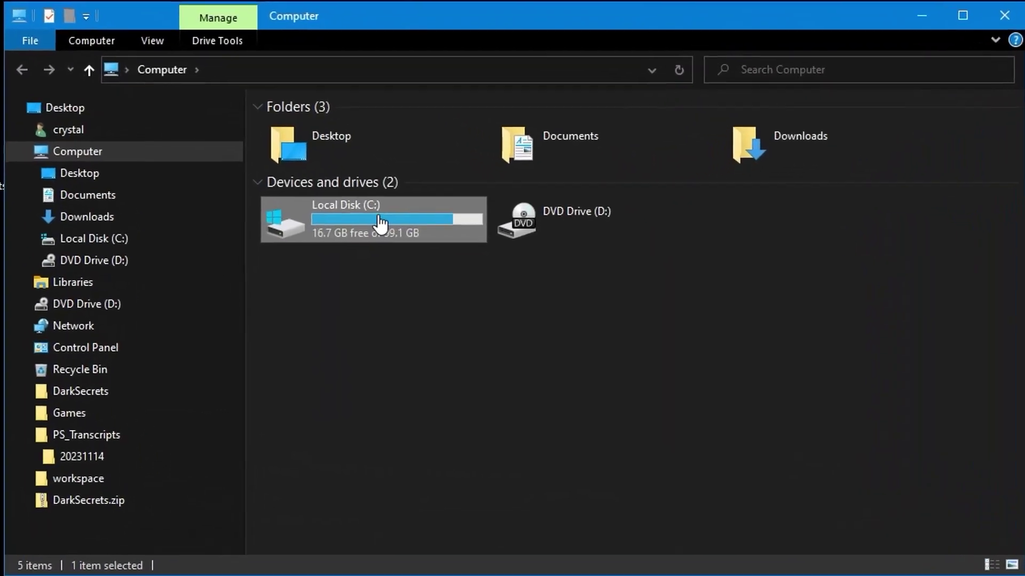
{"action": "double_click", "coordinate": [519, 272]}
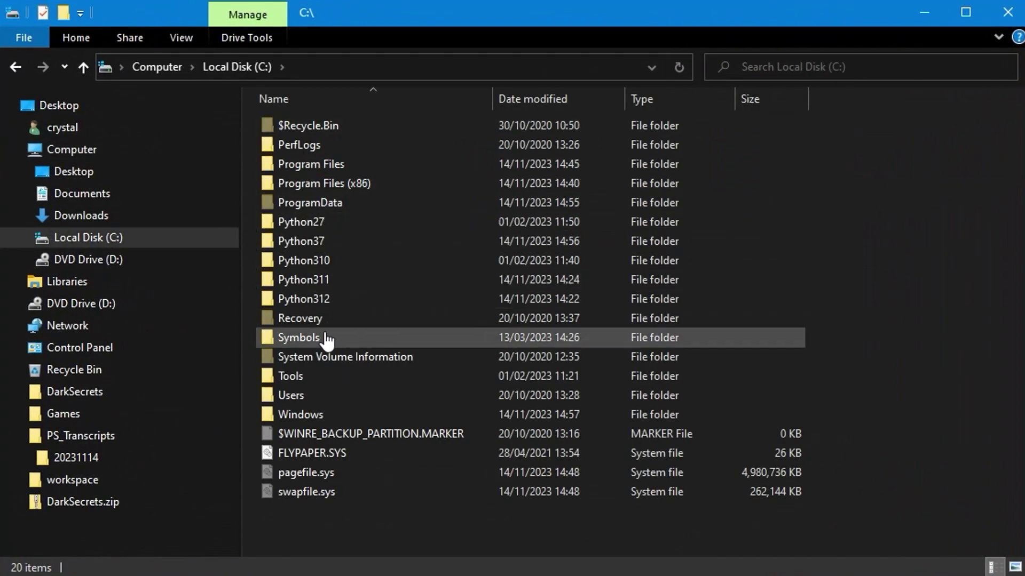
{"action": "left_click", "coordinate": [304, 399]}
{"action": "double_click", "coordinate": [304, 399]}
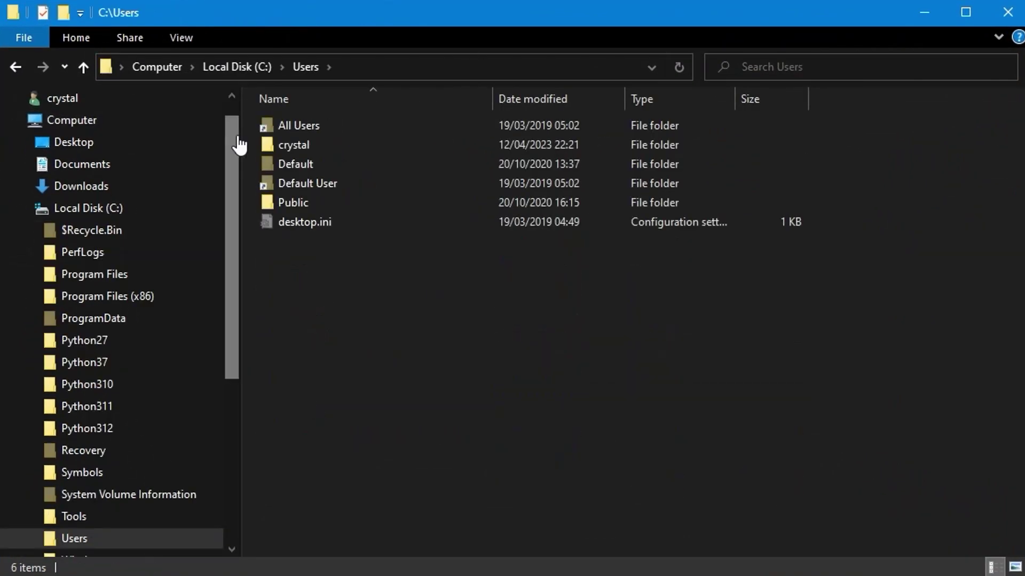
{"action": "left_click", "coordinate": [318, 148]}
{"action": "double_click", "coordinate": [319, 149]}
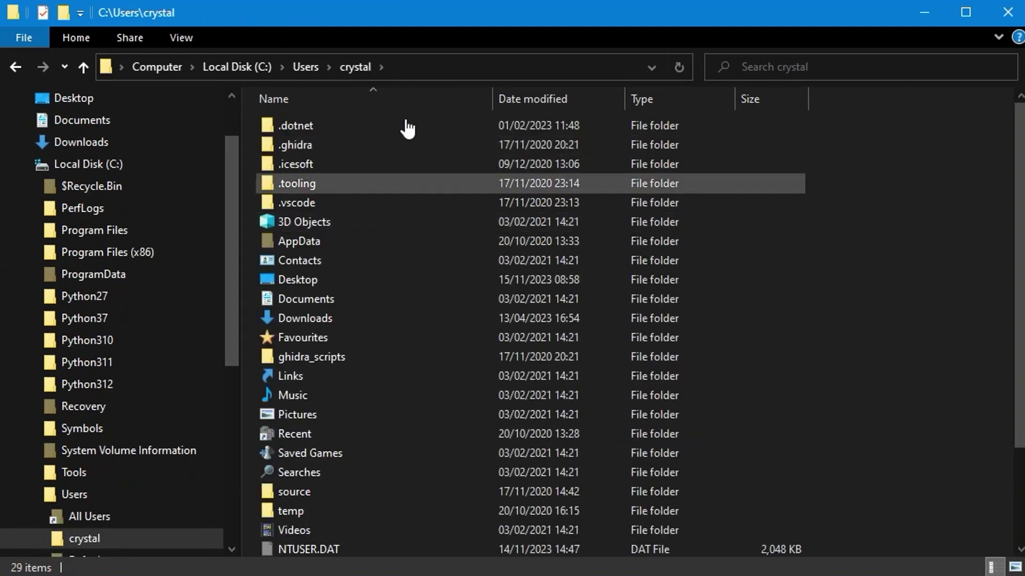
{"action": "left_click", "coordinate": [301, 240]}
{"action": "double_click", "coordinate": [300, 240]}
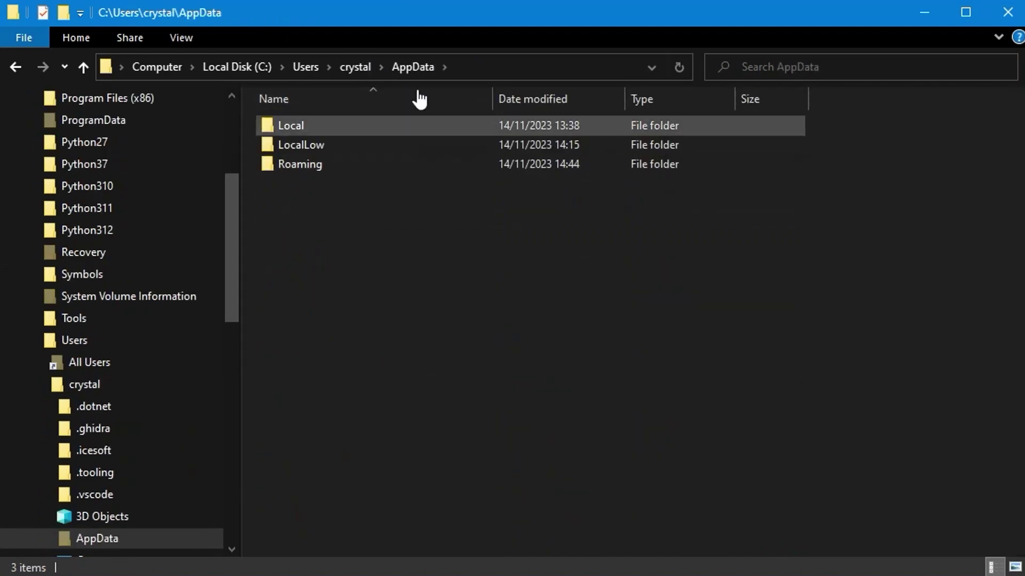
{"action": "double_click", "coordinate": [297, 128]}
{"action": "scroll", "coordinate": [398, 298], "scroll_direction": "down", "scroll_amount": 6}
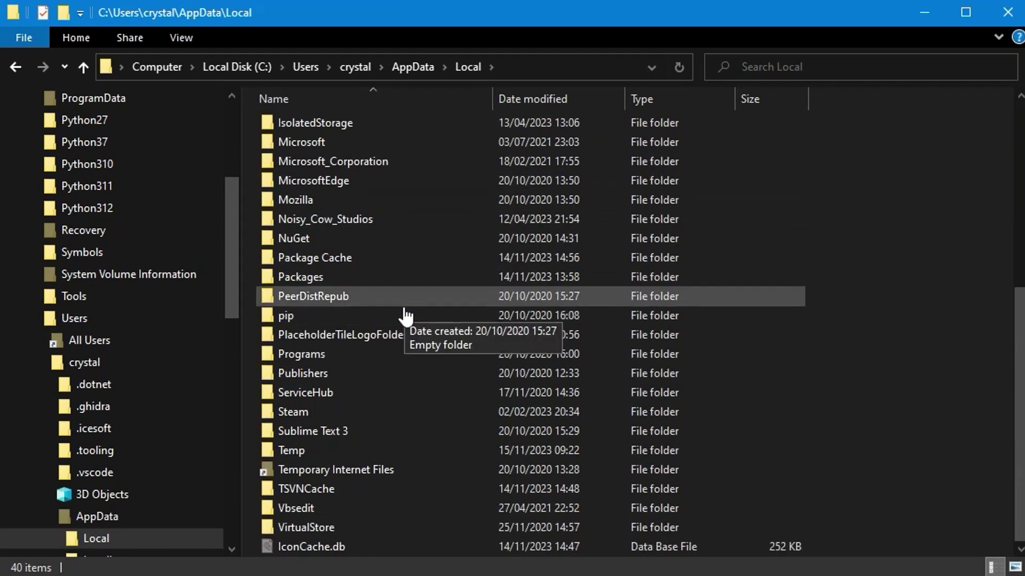
{"action": "double_click", "coordinate": [299, 451]}
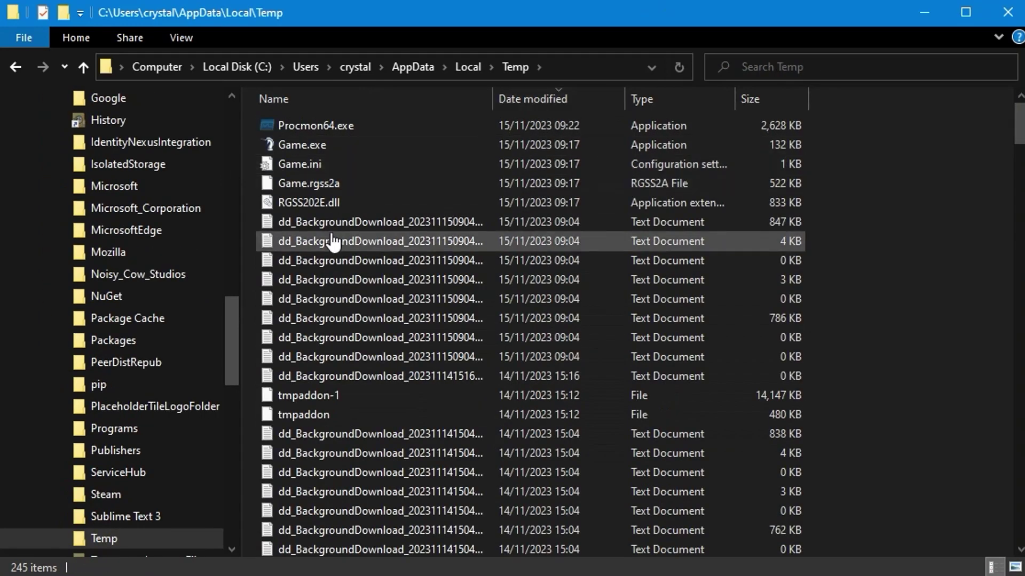
Open Game.ini from the Temp folder, read through its contents and close it.
{"action": "double_click", "coordinate": [299, 164]}
{"action": "key", "text": "ctrl+a"}
{"action": "key", "text": "ctrl+End"}
{"action": "key", "text": "alt+F4"}
{"action": "scroll", "coordinate": [416, 235], "scroll_direction": "down", "scroll_amount": 2}
{"action": "scroll", "coordinate": [340, 203], "scroll_direction": "up", "scroll_amount": 2}
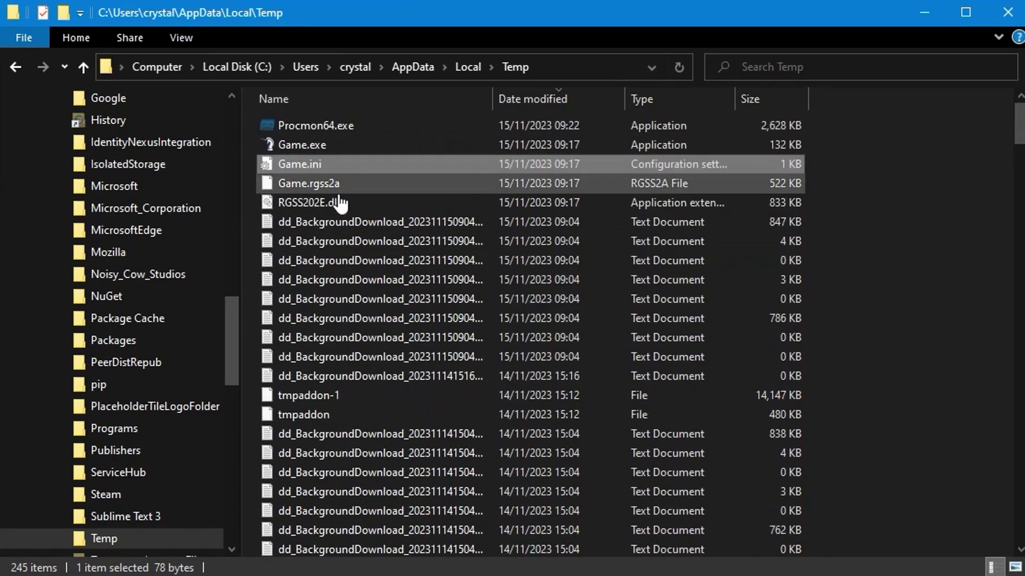
Select Game.rgss2a in the Temp folder, switch to Firefox and search the web for "rgssa2 file".
{"action": "left_click", "coordinate": [326, 184]}
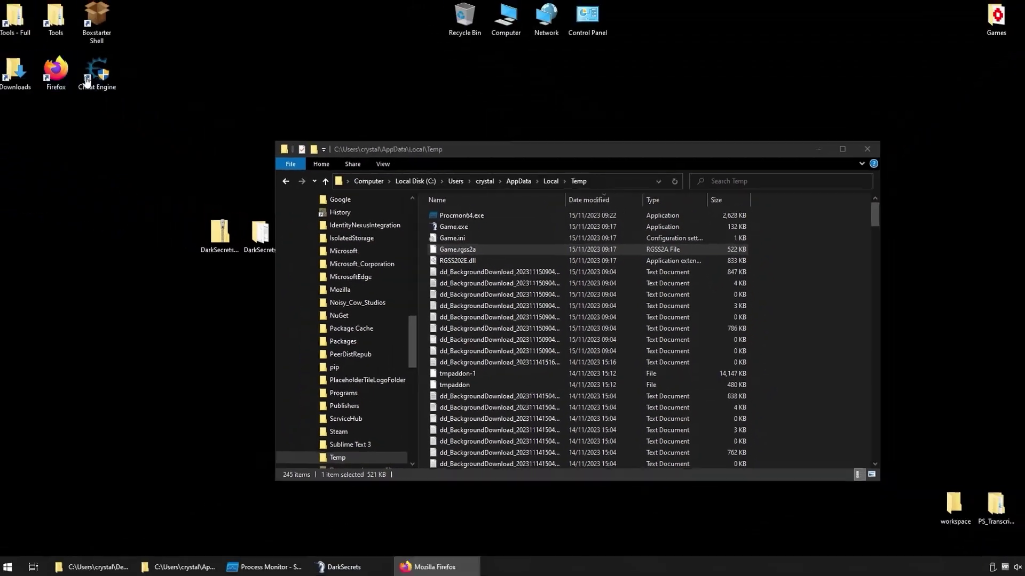
{"action": "left_click", "coordinate": [439, 565]}
{"action": "left_click", "coordinate": [299, 39]}
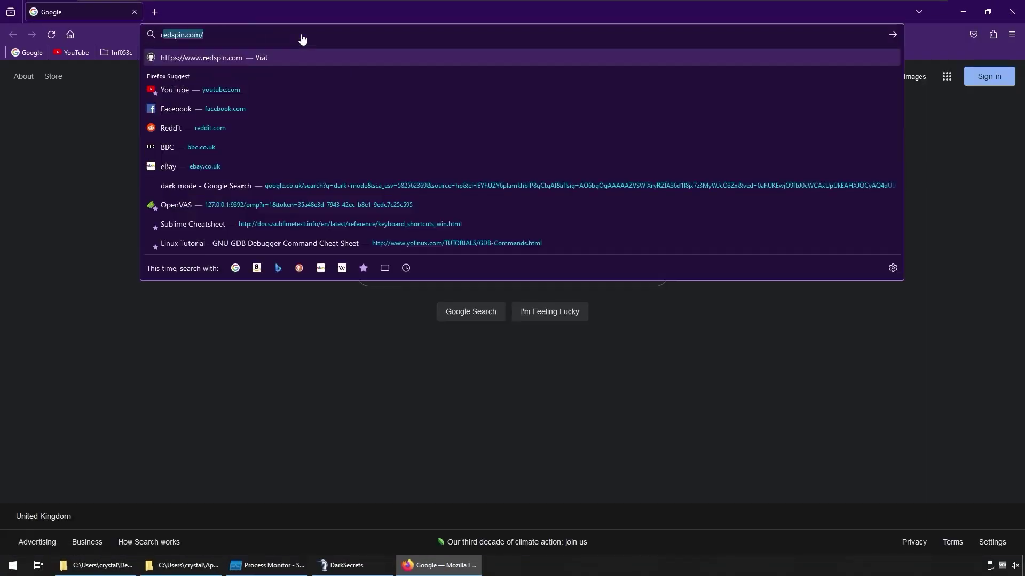
{"action": "type", "text": "rgssa2"}
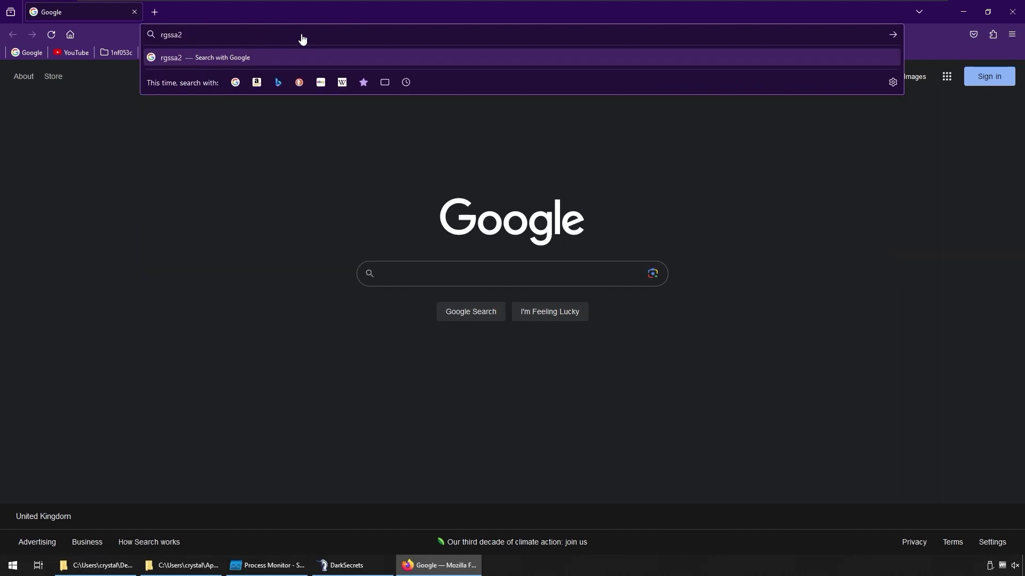
{"action": "type", "text": " file"}
{"action": "key", "text": "Return"}
Read the description of the RGSS2A file format in the ReviverSoft search result.
{"action": "left_click", "coordinate": [459, 479]}
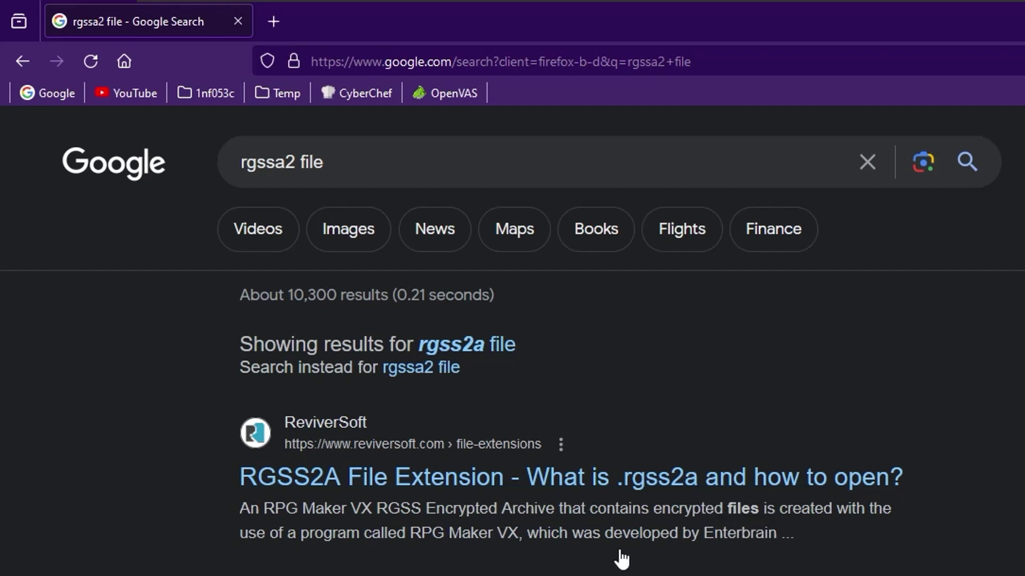
{"action": "left_click_drag", "start_coordinate": [414, 533], "coordinate": [521, 546]}
{"action": "left_click", "coordinate": [529, 312]}
Replace the web search with the suggested query "rpg maker decrypter".
{"action": "left_click", "coordinate": [465, 178]}
{"action": "key", "text": "ctrl+a"}
{"action": "type", "text": "rgp maker dec"}
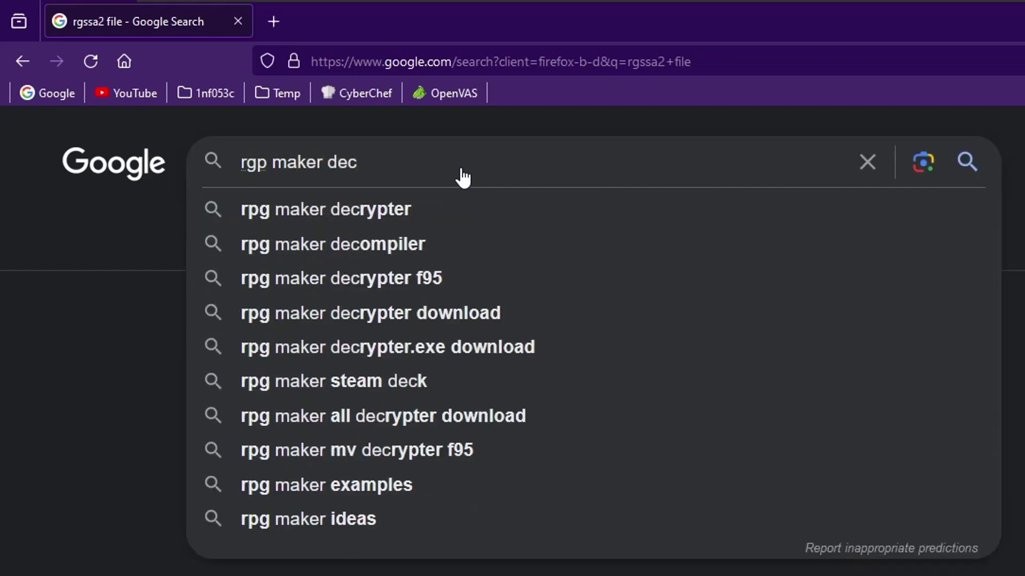
{"action": "key", "text": "Down"}
{"action": "key", "text": "Return"}
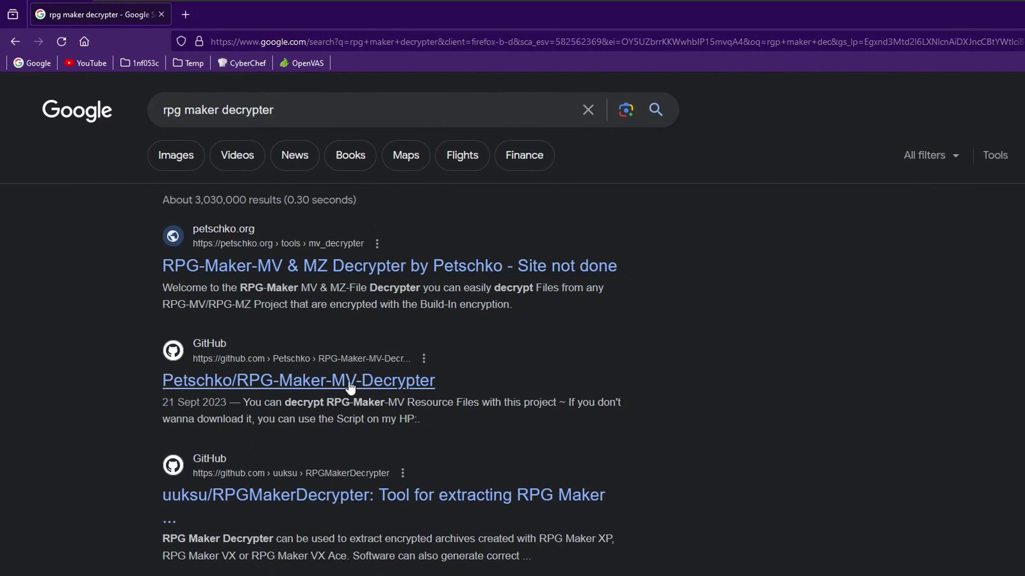
Open the RPG-Maker-MV-Decrypter and RPGMakerDecrypter GitHub repositories in new tabs and compare the two projects.
{"action": "middle_click", "coordinate": [350, 386]}
{"action": "scroll", "coordinate": [348, 377], "scroll_direction": "down", "scroll_amount": 2}
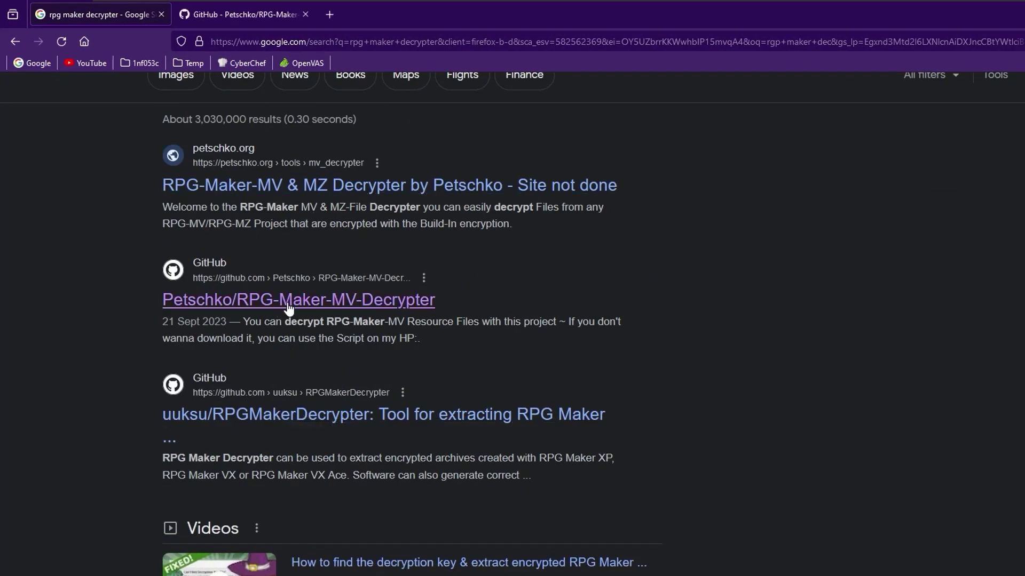
{"action": "middle_click", "coordinate": [288, 424]}
{"action": "left_click", "coordinate": [374, 14]}
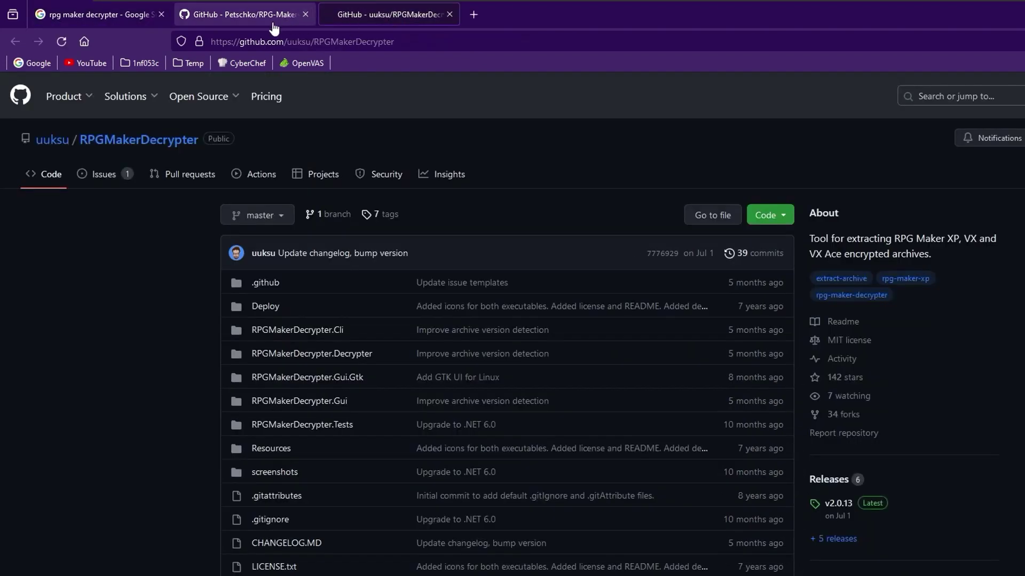
{"action": "left_click", "coordinate": [253, 21]}
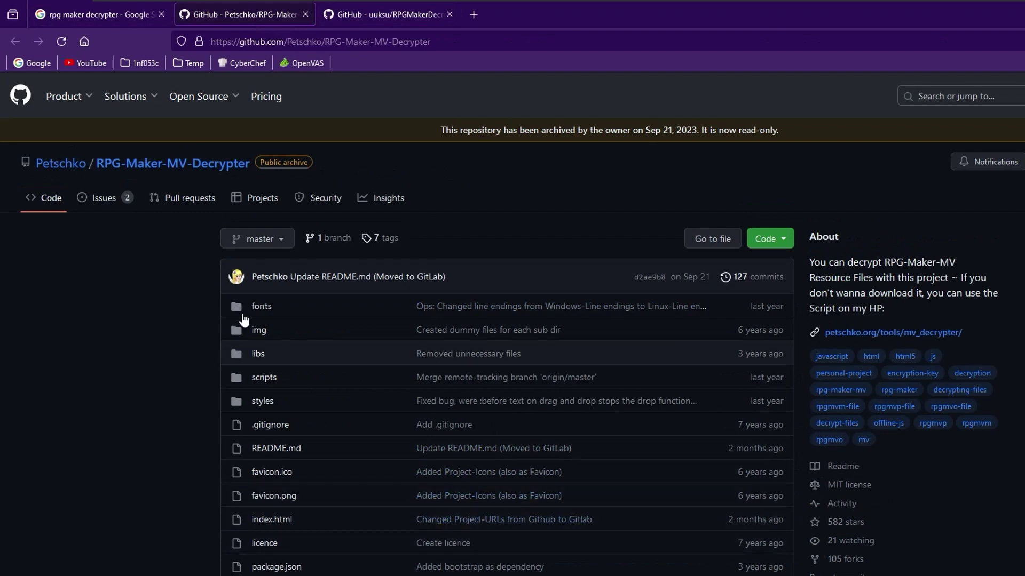
{"action": "left_click", "coordinate": [400, 12]}
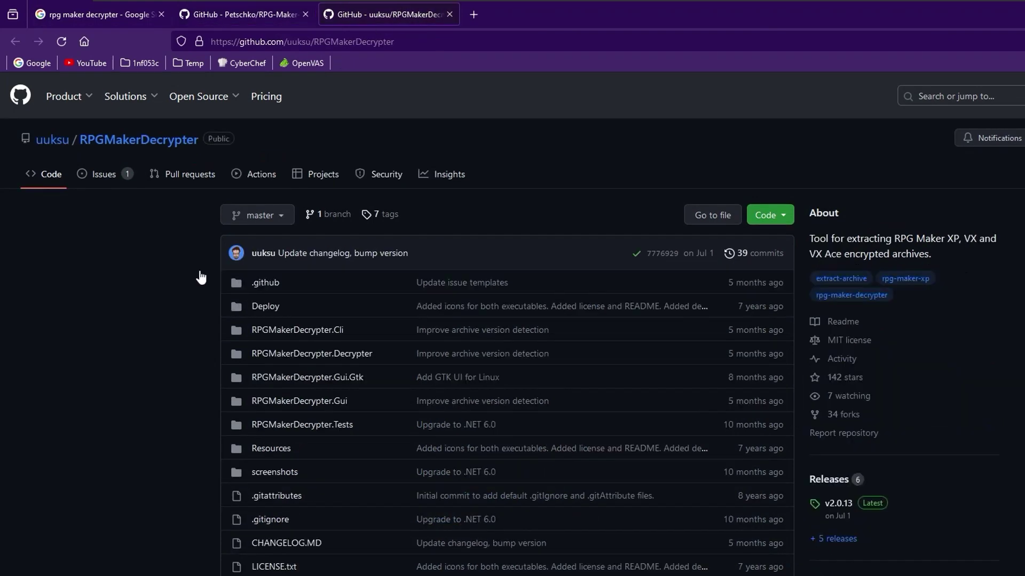
Read the RPGMakerDecrypter README, covering supported archive types, command-line usage and the GUI section.
{"action": "scroll", "coordinate": [542, 439], "scroll_direction": "down", "scroll_amount": 5}
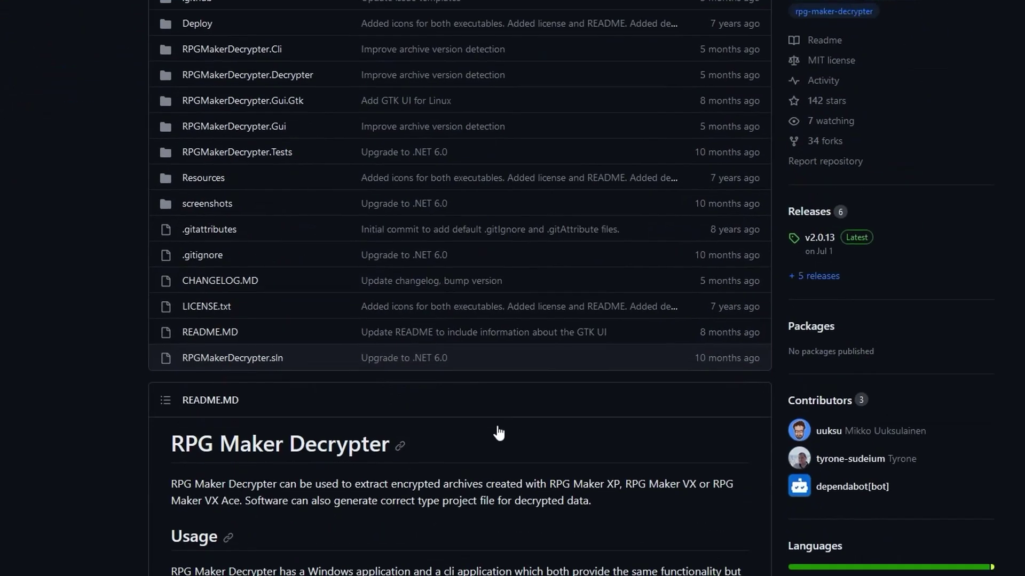
{"action": "scroll", "coordinate": [492, 425], "scroll_direction": "down", "scroll_amount": 7}
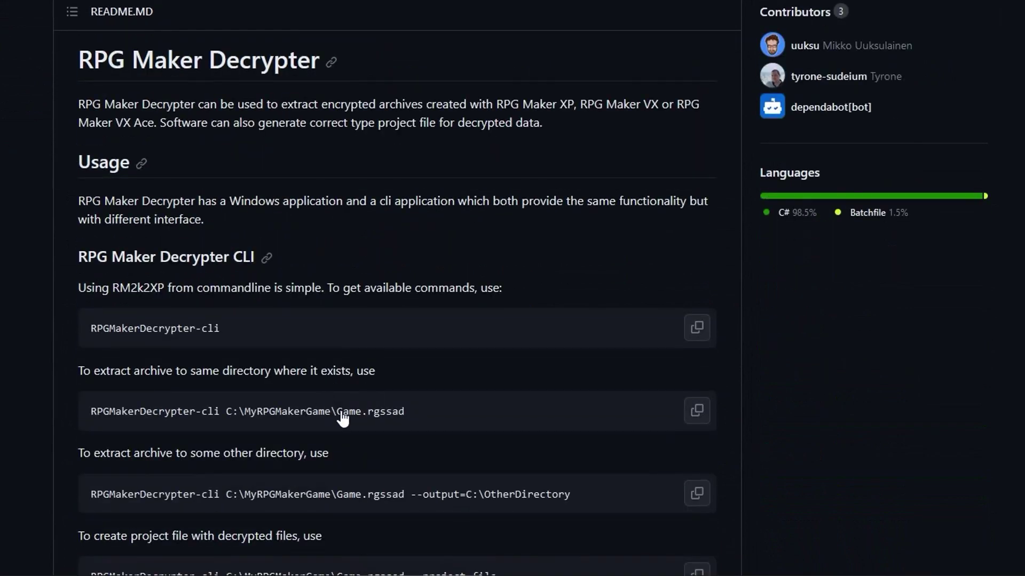
{"action": "scroll", "coordinate": [499, 263], "scroll_direction": "up", "scroll_amount": 5}
{"action": "scroll", "coordinate": [242, 544], "scroll_direction": "down", "scroll_amount": 5}
{"action": "scroll", "coordinate": [167, 327], "scroll_direction": "down", "scroll_amount": 4}
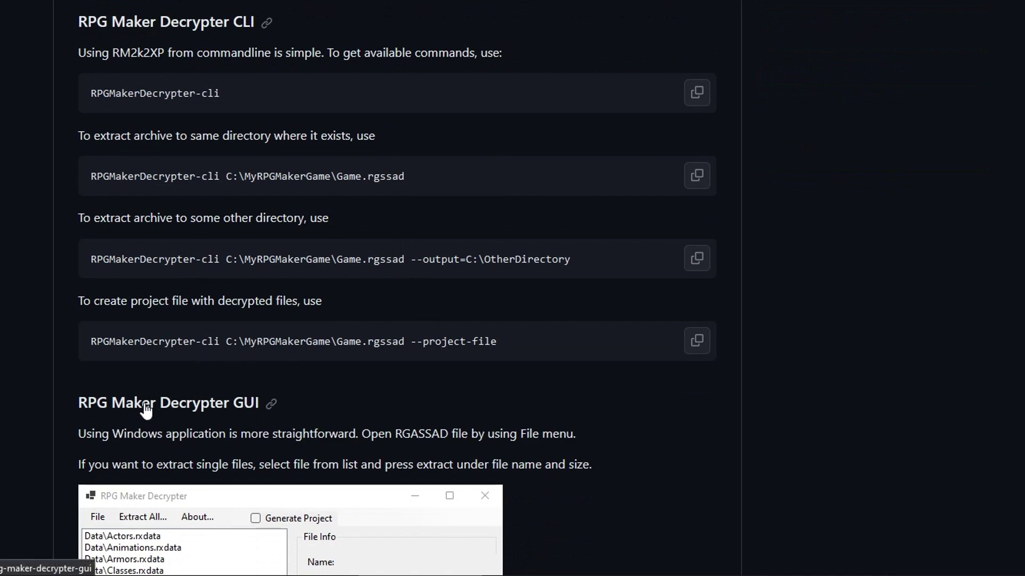
{"action": "left_click_drag", "start_coordinate": [146, 412], "coordinate": [484, 161]}
{"action": "scroll", "coordinate": [485, 160], "scroll_direction": "up", "scroll_amount": 6}
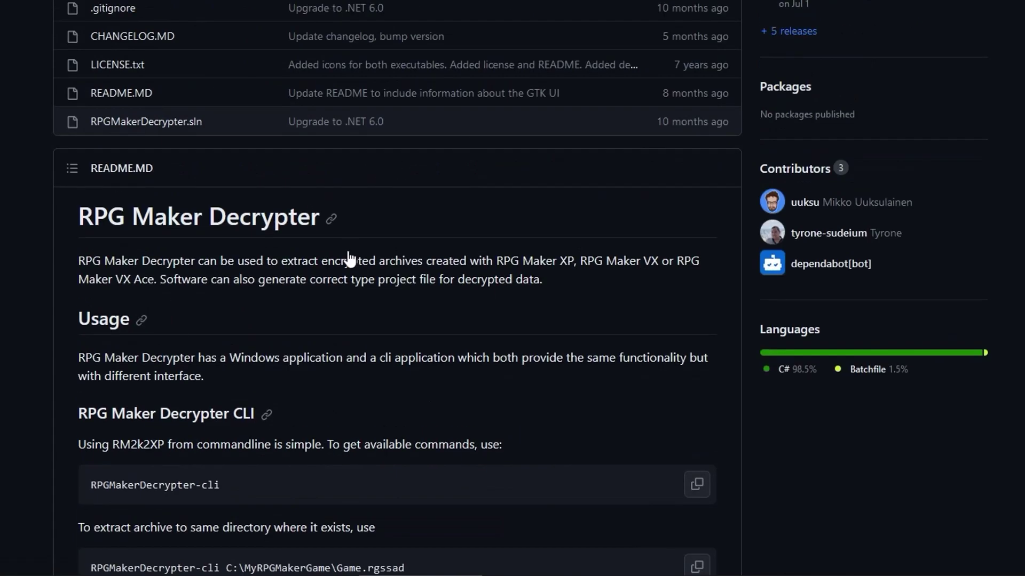
{"action": "scroll", "coordinate": [355, 353], "scroll_direction": "up", "scroll_amount": 3}
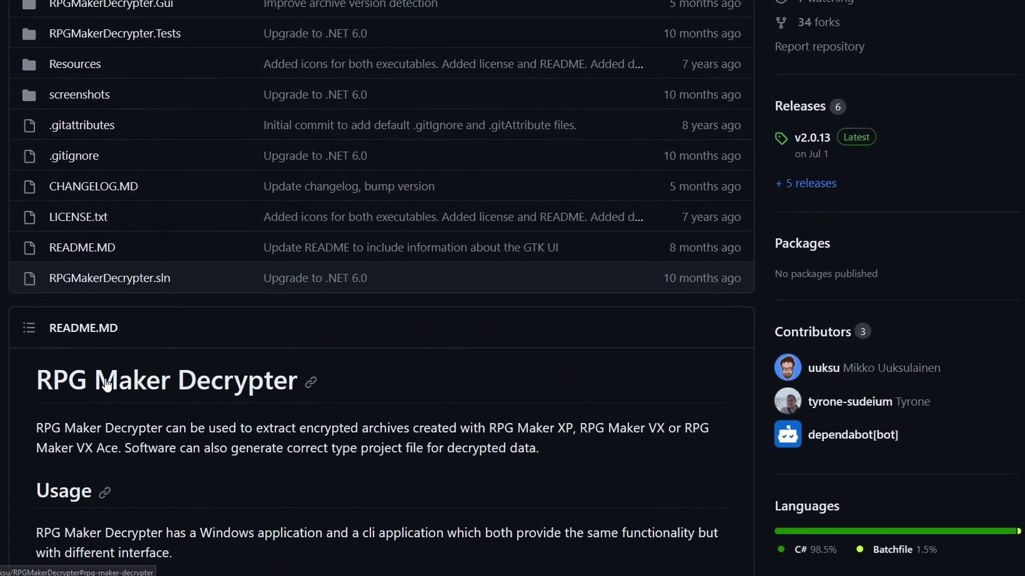
{"action": "scroll", "coordinate": [123, 400], "scroll_direction": "down", "scroll_amount": 2}
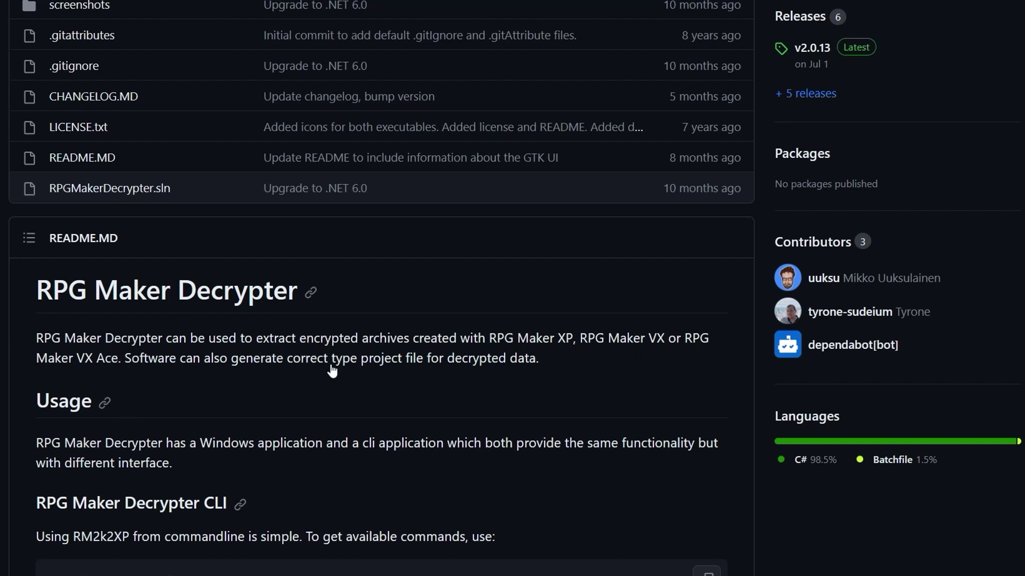
{"action": "left_click_drag", "start_coordinate": [332, 370], "coordinate": [424, 367]}
{"action": "left_click", "coordinate": [497, 378]}
Open the RPGMakerDecrypter releases page and download RPGMakerDecrypter.exe from release v2.0.13.
{"action": "scroll", "coordinate": [813, 379], "scroll_direction": "up", "scroll_amount": 8}
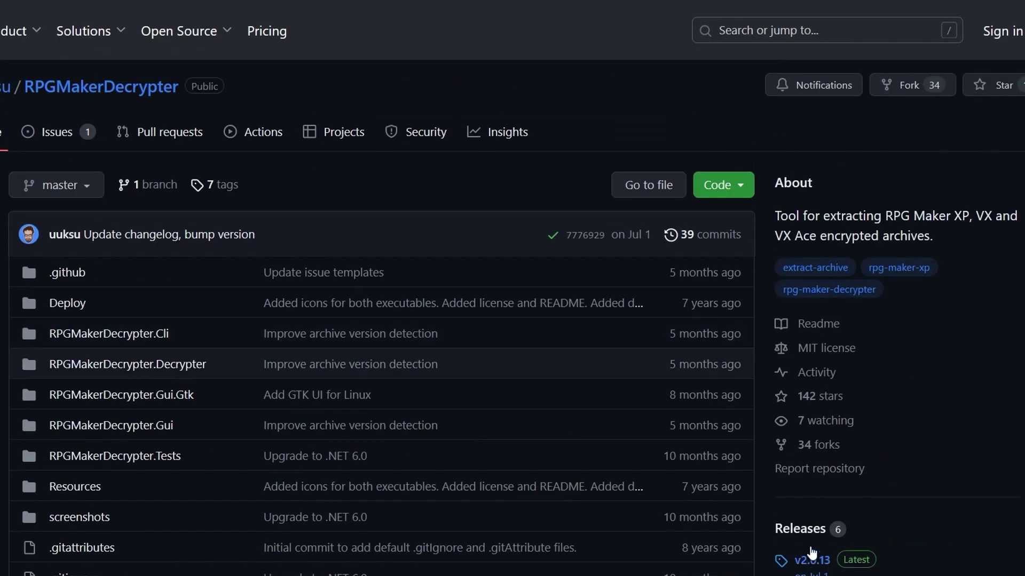
{"action": "left_click", "coordinate": [776, 535]}
{"action": "scroll", "coordinate": [373, 304], "scroll_direction": "down", "scroll_amount": 7}
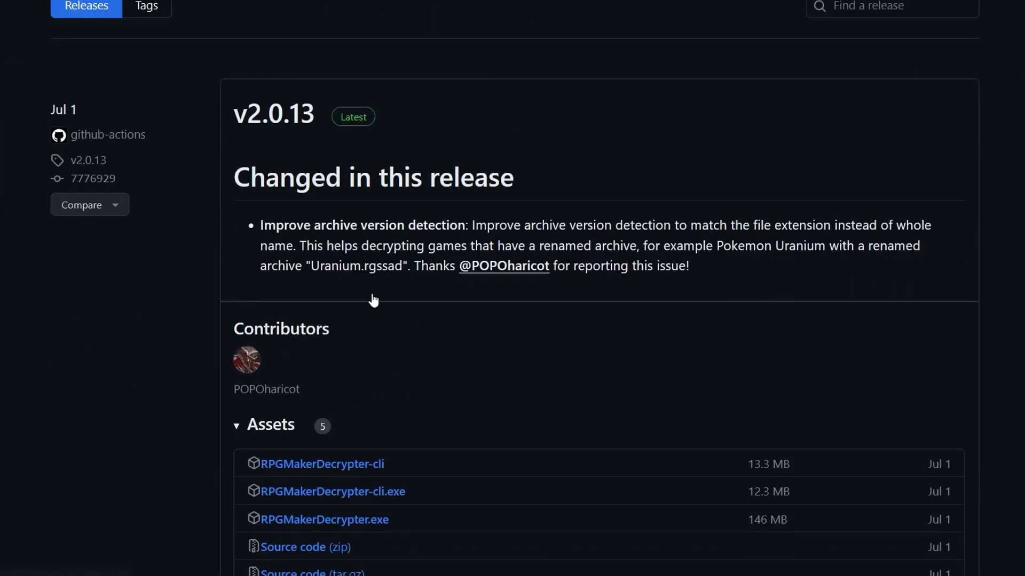
{"action": "left_click", "coordinate": [352, 341]}
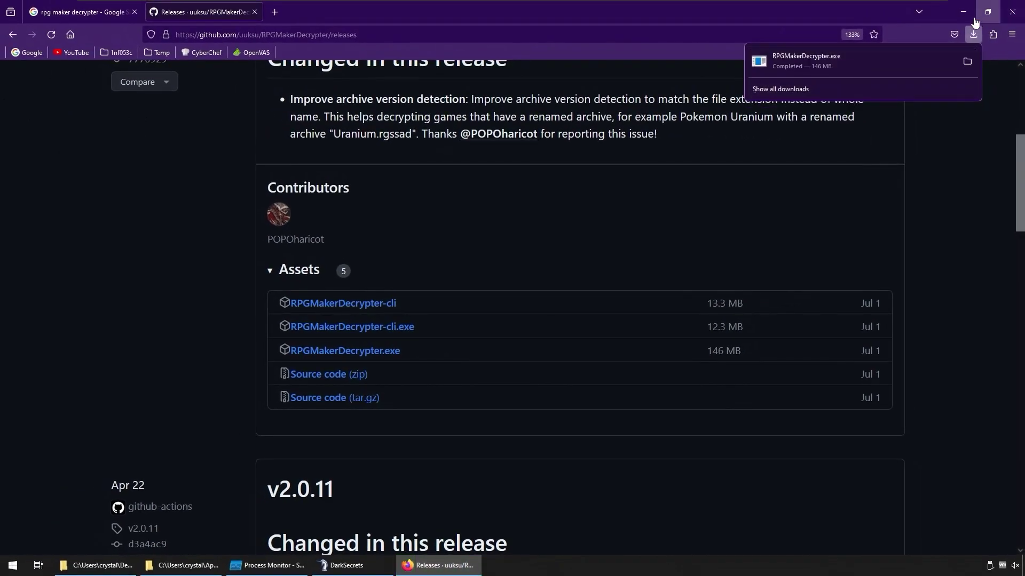
Minimise the browser and Temp folder windows, paste Game.rgss2a onto the desktop and move it above the DarkSecrets folder.
{"action": "left_click", "coordinate": [963, 12]}
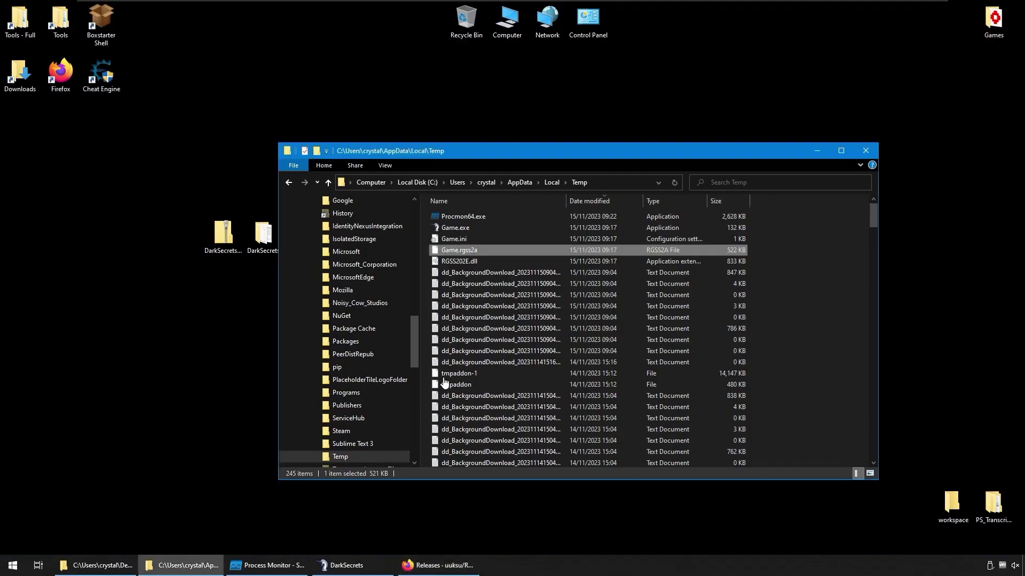
{"action": "left_click", "coordinate": [816, 152]}
{"action": "key", "text": "ctrl+v"}
{"action": "left_click_drag", "start_coordinate": [21, 131], "coordinate": [347, 186]}
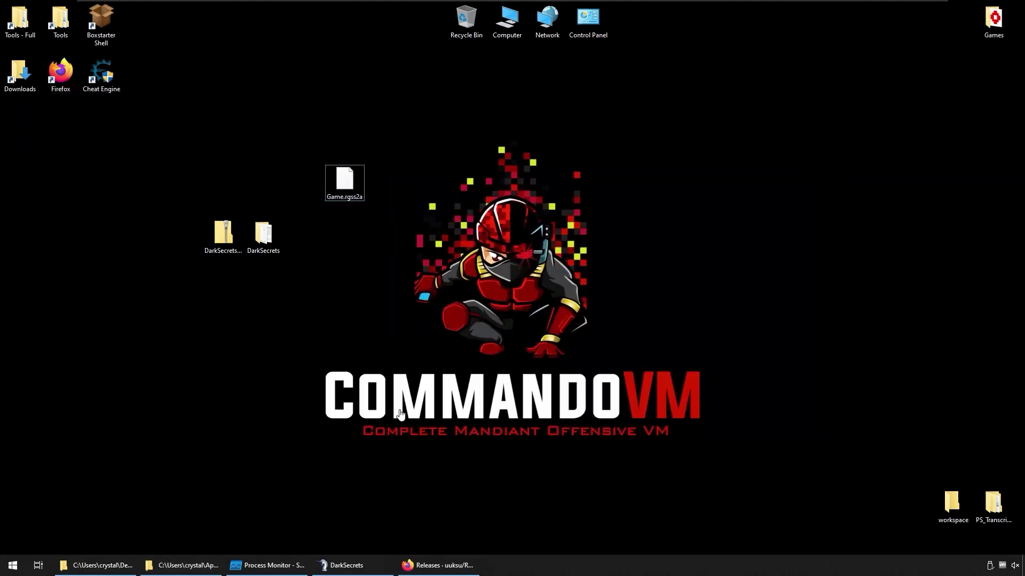
Create a new desktop folder named hack.
{"action": "right_click", "coordinate": [405, 255]}
{"action": "mouse_move", "coordinate": [528, 438]}
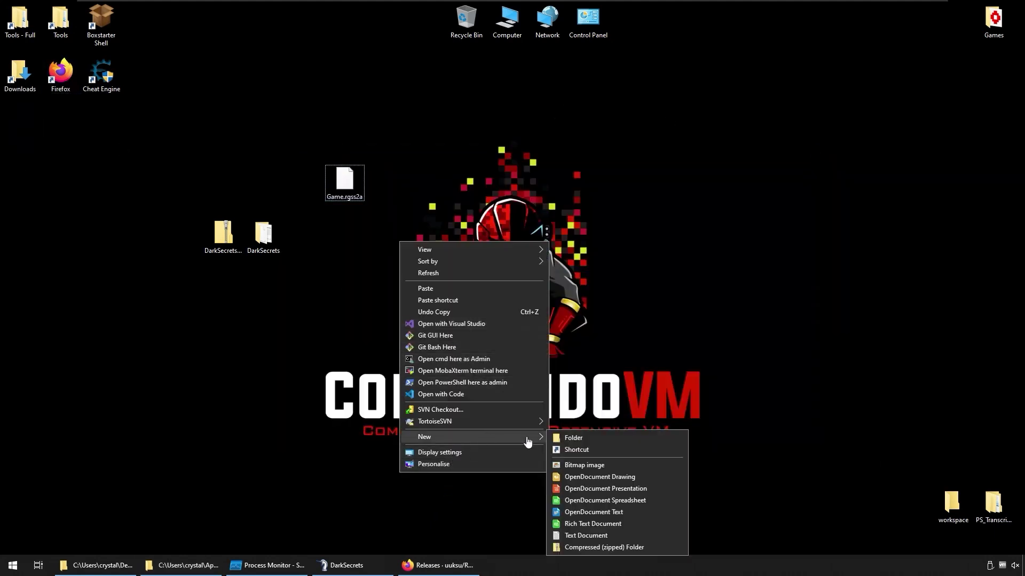
{"action": "left_click", "coordinate": [567, 438]}
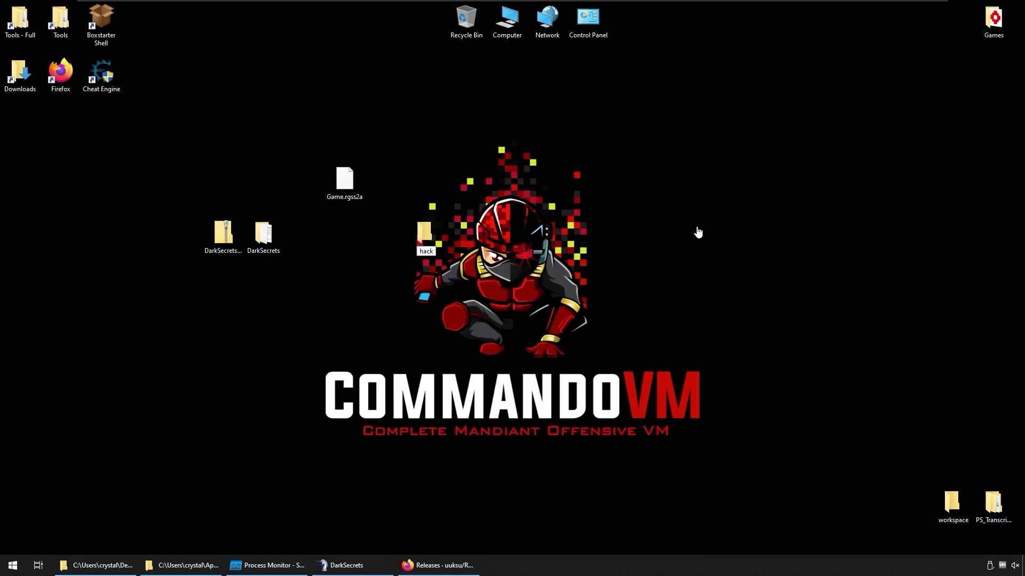
{"action": "key", "text": "Return"}
Switch back to Firefox and launch the downloaded RPGMakerDecrypter.exe.
{"action": "left_click", "coordinate": [438, 565]}
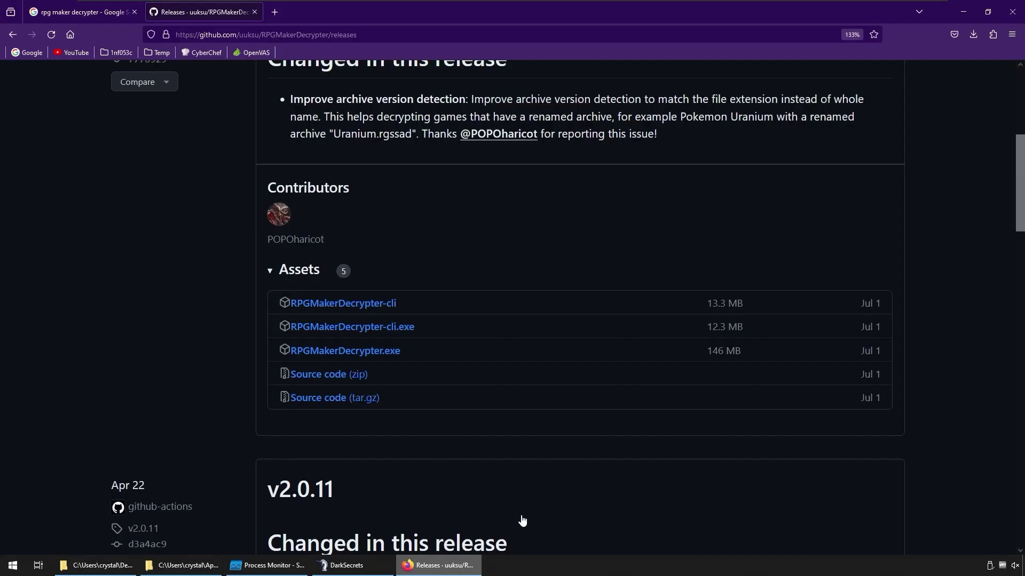
{"action": "left_click", "coordinate": [972, 34]}
{"action": "left_click", "coordinate": [867, 75]}
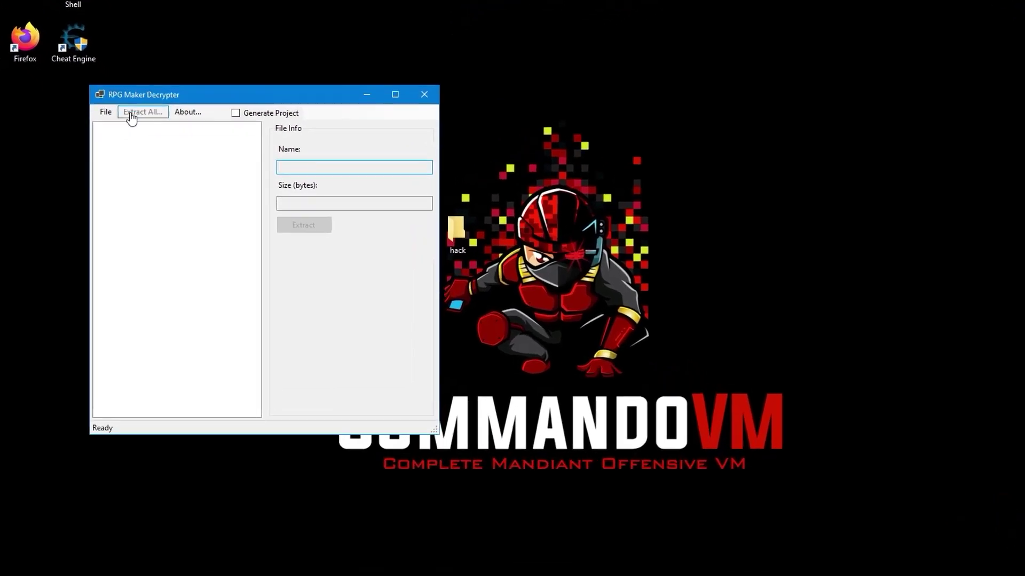
Open Game.rgss2a from the desktop in RPG Maker Decrypter, filtering for RPG Maker VX Encrypted Archive (.rgss2a) files.
{"action": "left_click", "coordinate": [103, 114]}
{"action": "left_click", "coordinate": [121, 119]}
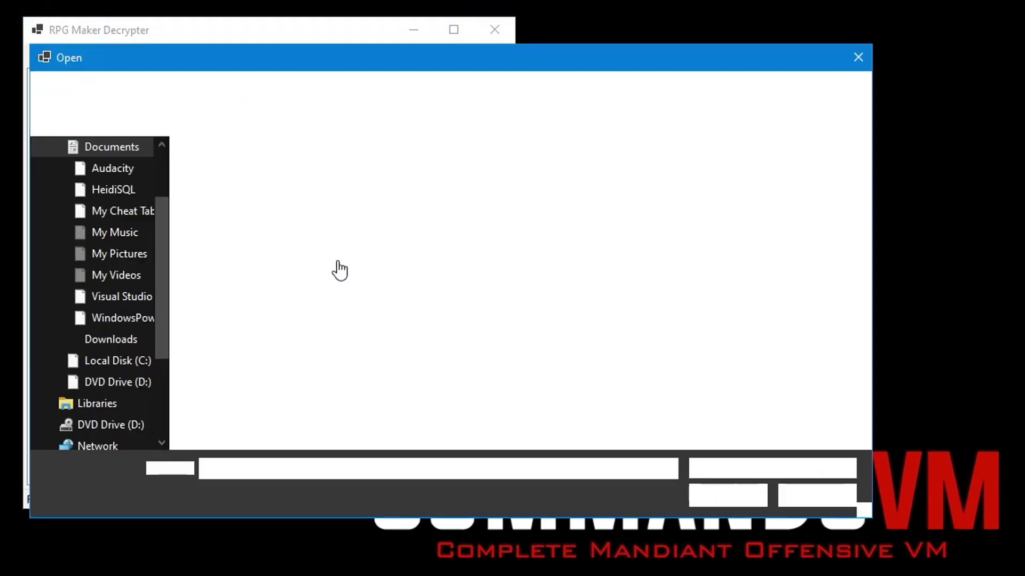
{"action": "scroll", "coordinate": [119, 212], "scroll_direction": "up", "scroll_amount": 3}
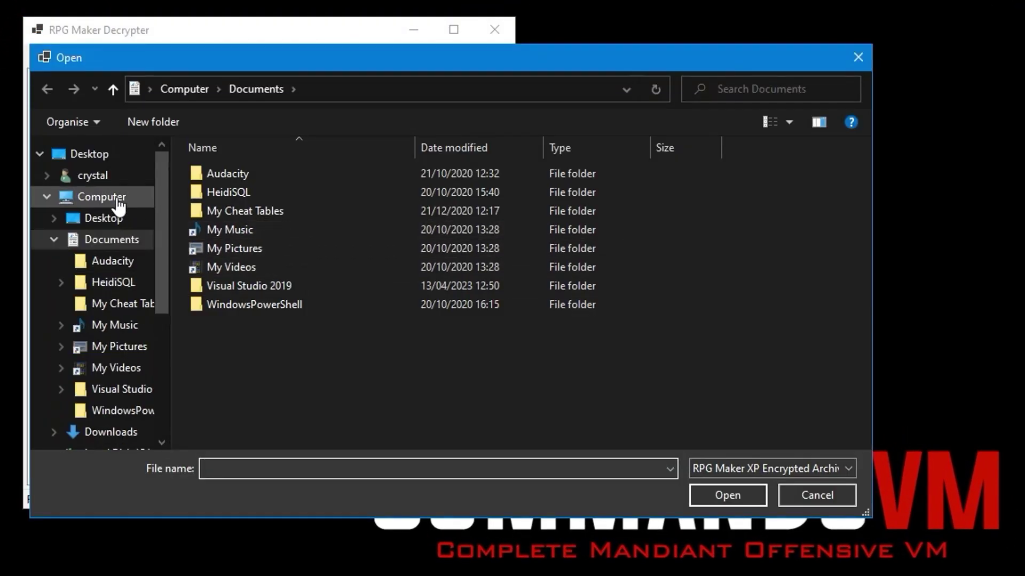
{"action": "left_click", "coordinate": [95, 156]}
{"action": "left_click", "coordinate": [744, 469]}
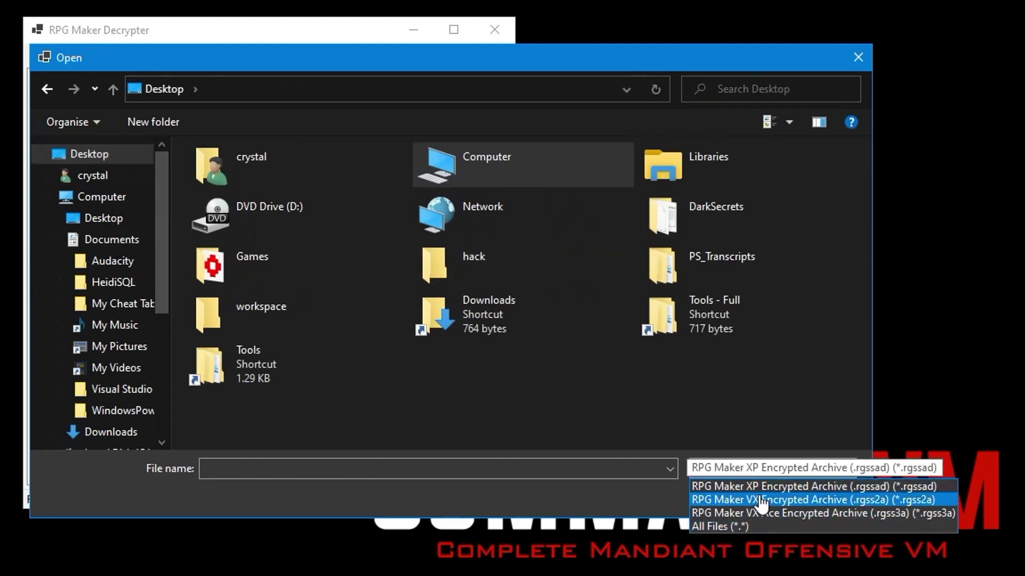
{"action": "left_click", "coordinate": [761, 500]}
{"action": "double_click", "coordinate": [745, 314]}
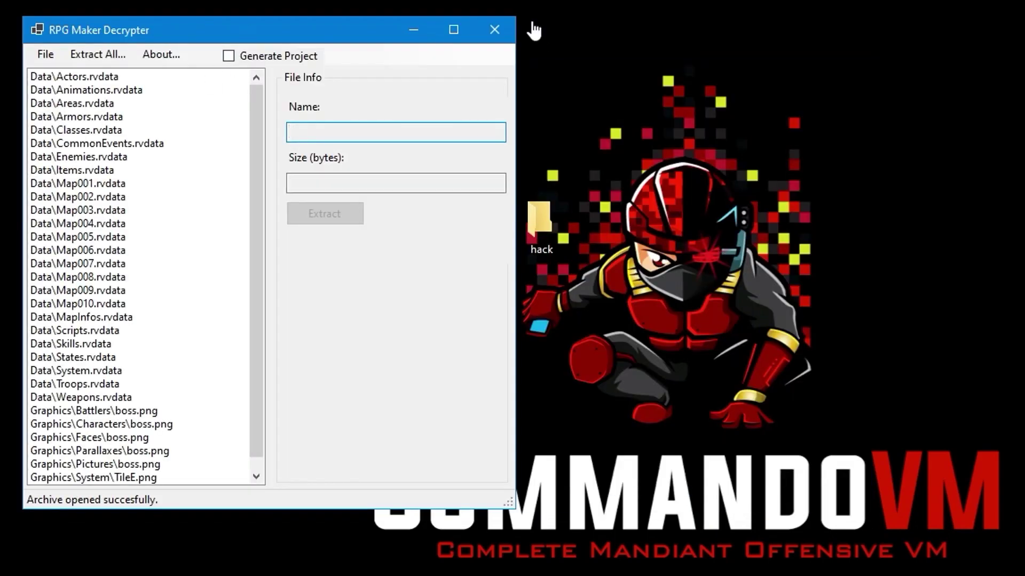
Maximise the decrypter window and inspect the file info of archive entries such as Map002, MapInfos, Weapons and Actors.
{"action": "left_click", "coordinate": [454, 30]}
{"action": "left_click", "coordinate": [107, 322]}
{"action": "left_click", "coordinate": [122, 161]}
{"action": "left_click", "coordinate": [66, 198]}
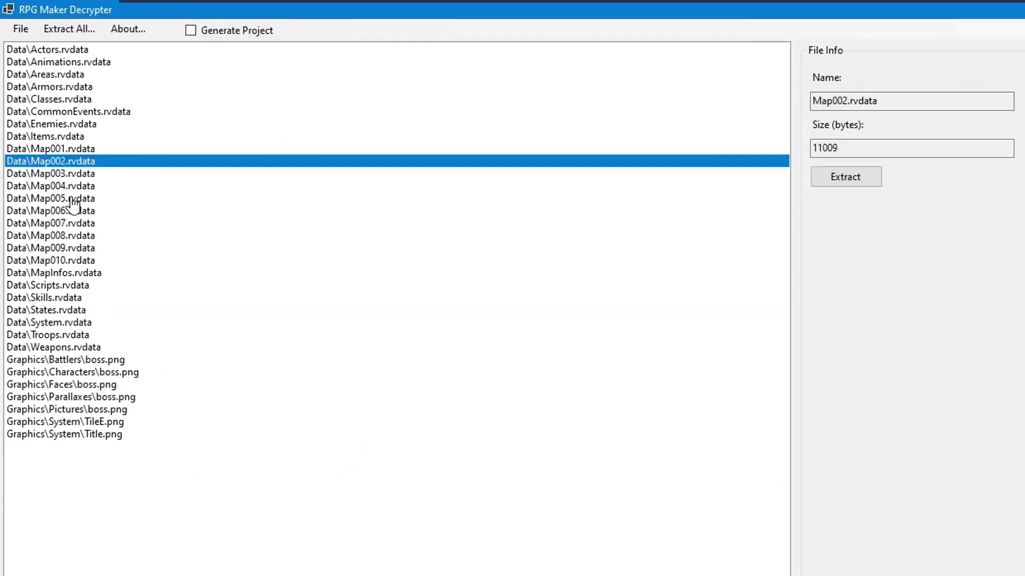
{"action": "left_click", "coordinate": [64, 273]}
{"action": "left_click", "coordinate": [102, 347]}
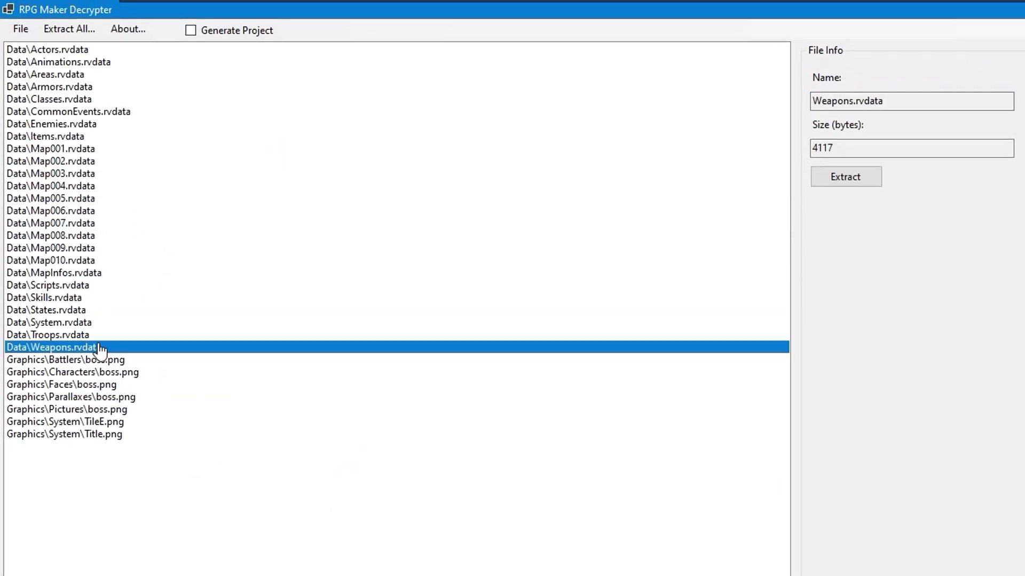
{"action": "left_click", "coordinate": [43, 51]}
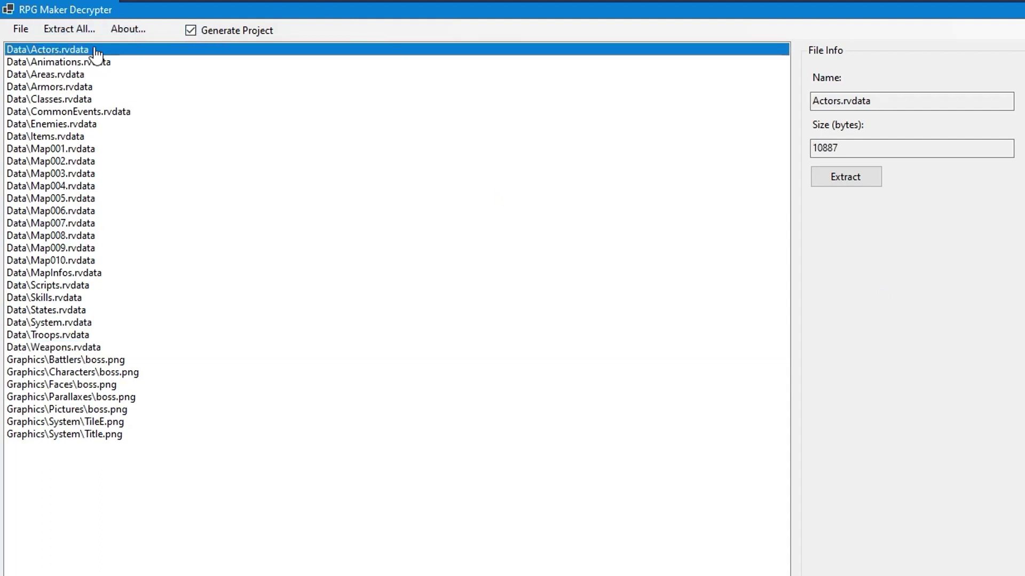
Extract all archive files with Generate Project enabled into the desktop folder hack.
{"action": "left_click", "coordinate": [74, 29]}
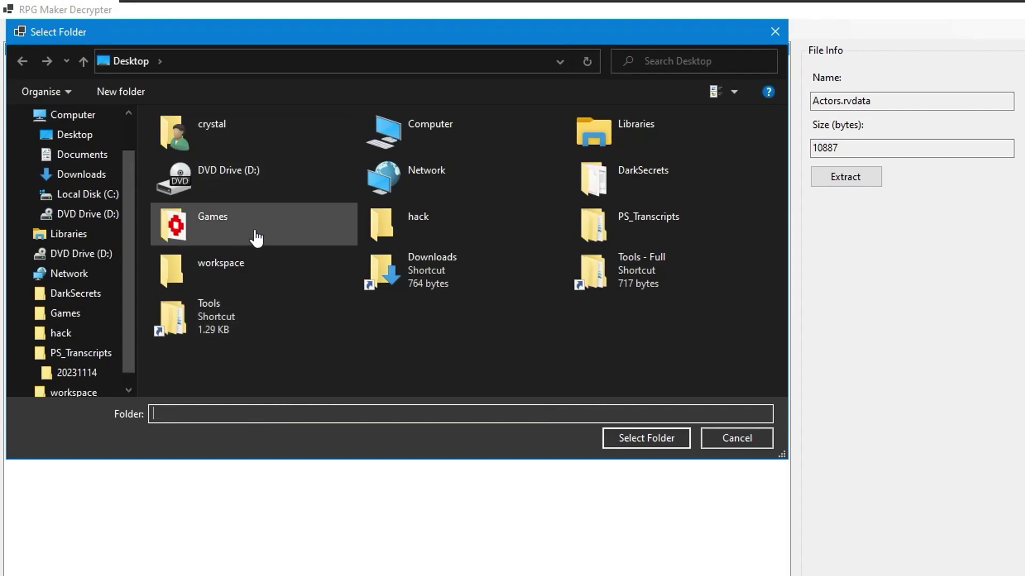
{"action": "double_click", "coordinate": [430, 220]}
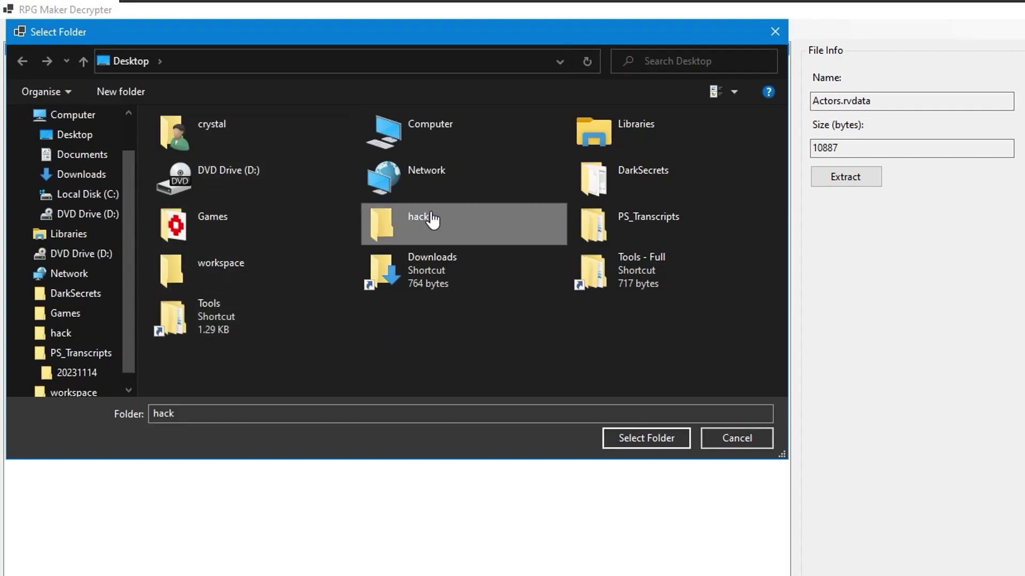
{"action": "left_click", "coordinate": [646, 438]}
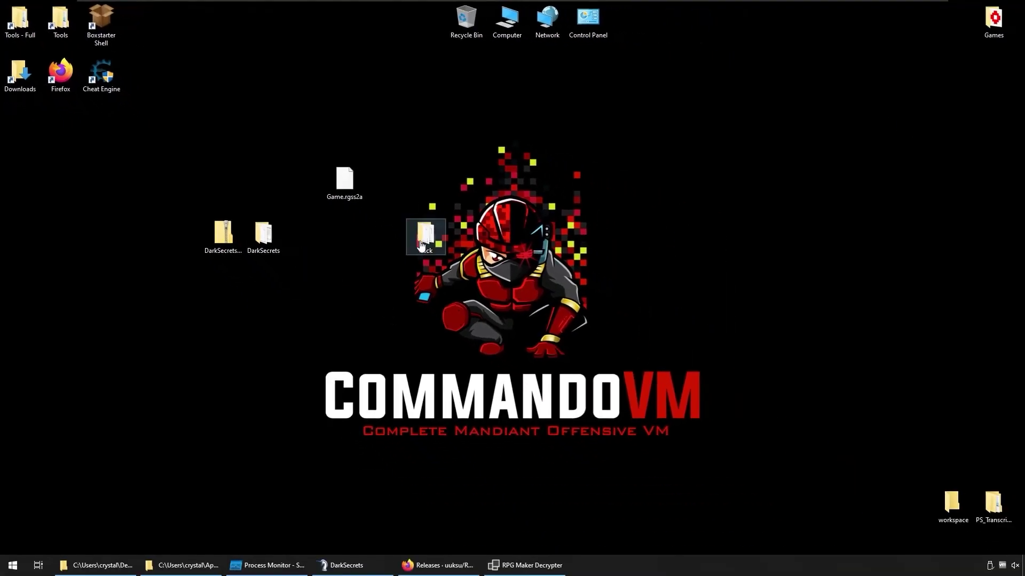
Open the hack folder on the desktop and look through the extracted files in its Data subfolder.
{"action": "double_click", "coordinate": [421, 245]}
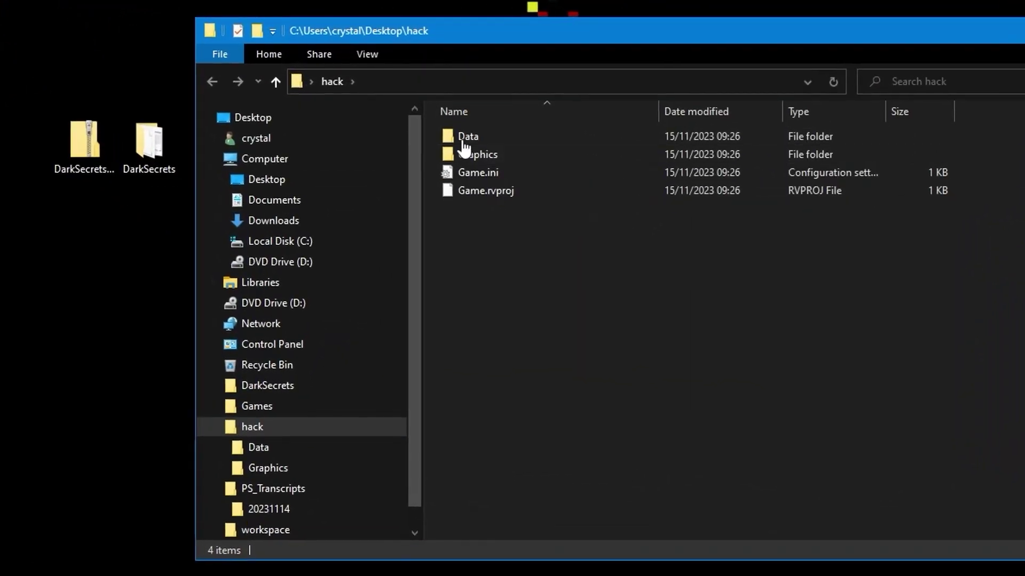
{"action": "double_click", "coordinate": [464, 140]}
{"action": "scroll", "coordinate": [619, 256], "scroll_direction": "down", "scroll_amount": 1}
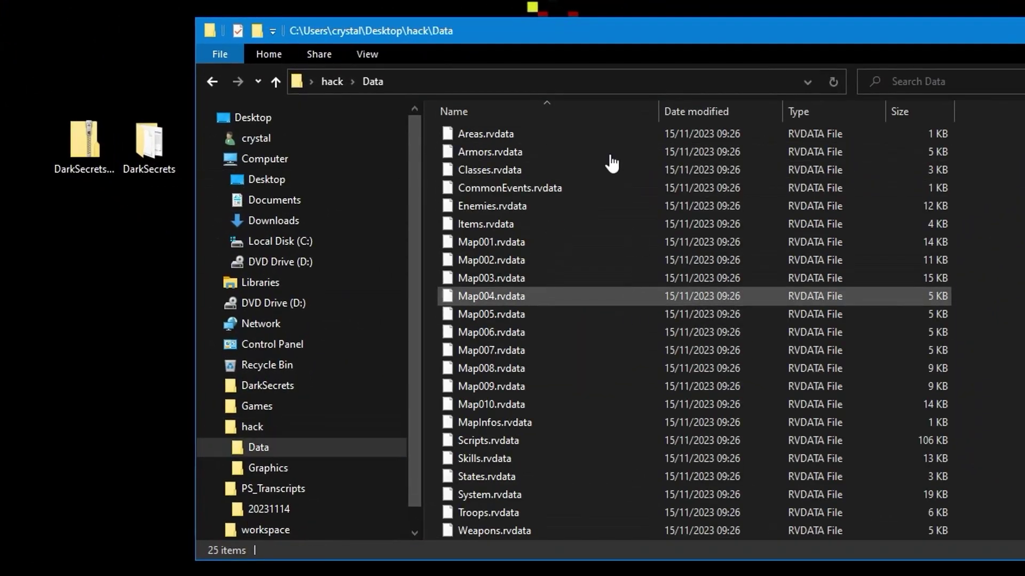
Open Items.rvdata in Notepad++, look through its item names and descriptions, and close the editor.
{"action": "right_click", "coordinate": [462, 223]}
{"action": "mouse_move", "coordinate": [558, 325]}
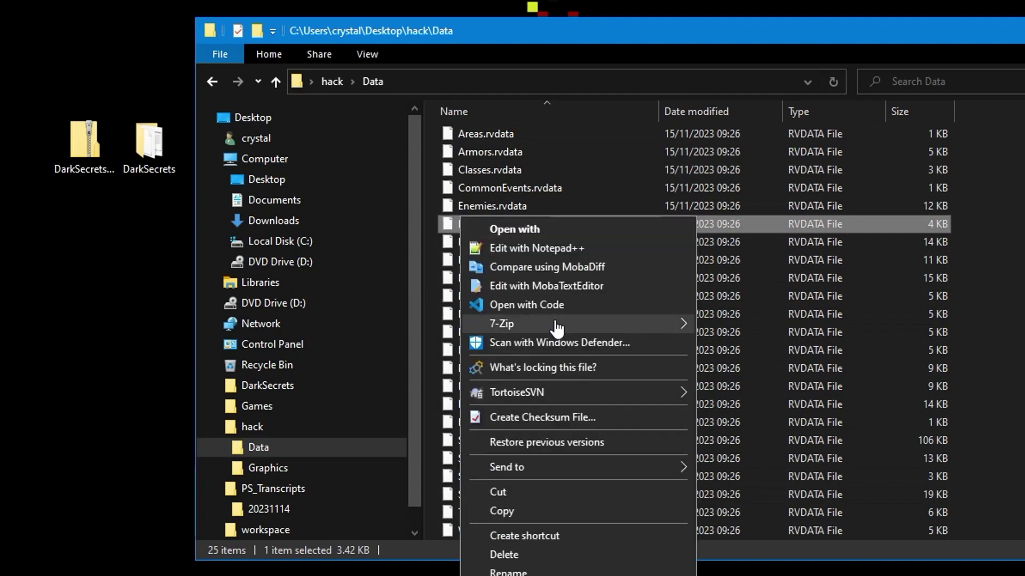
{"action": "left_click", "coordinate": [555, 248]}
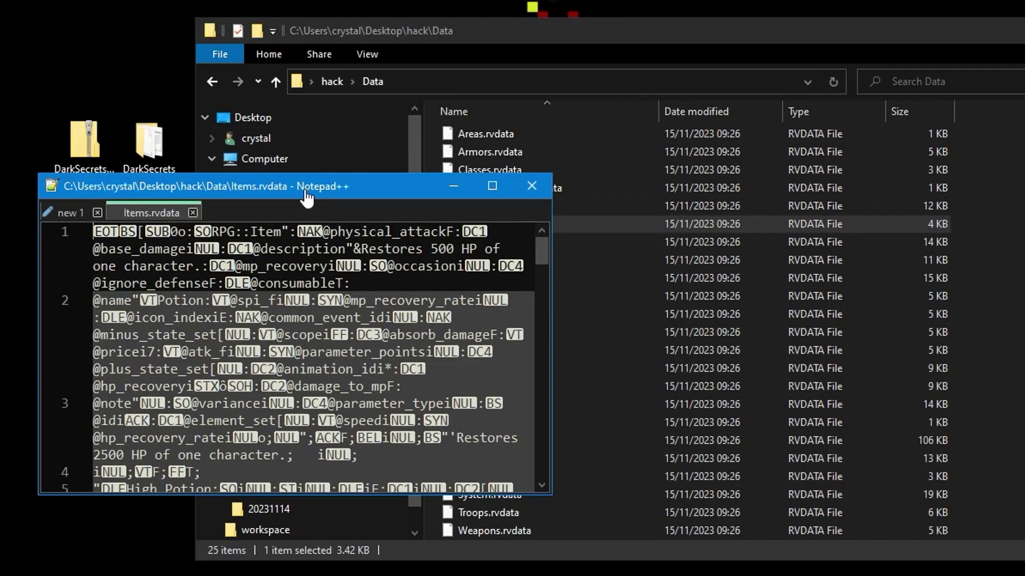
{"action": "scroll", "coordinate": [299, 320], "scroll_direction": "down", "scroll_amount": 20}
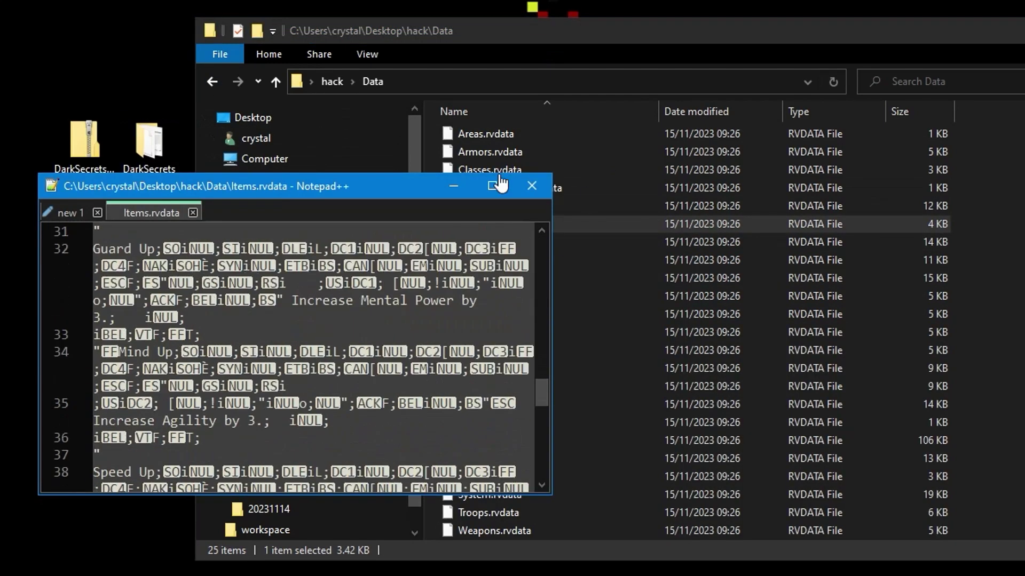
{"action": "left_click_drag", "start_coordinate": [344, 300], "coordinate": [510, 321]}
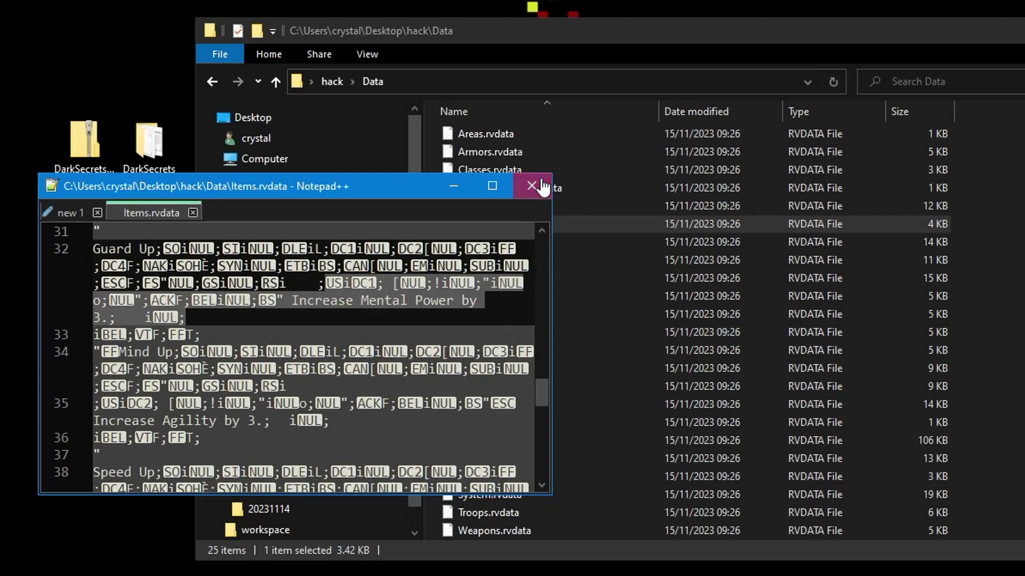
{"action": "left_click", "coordinate": [532, 187]}
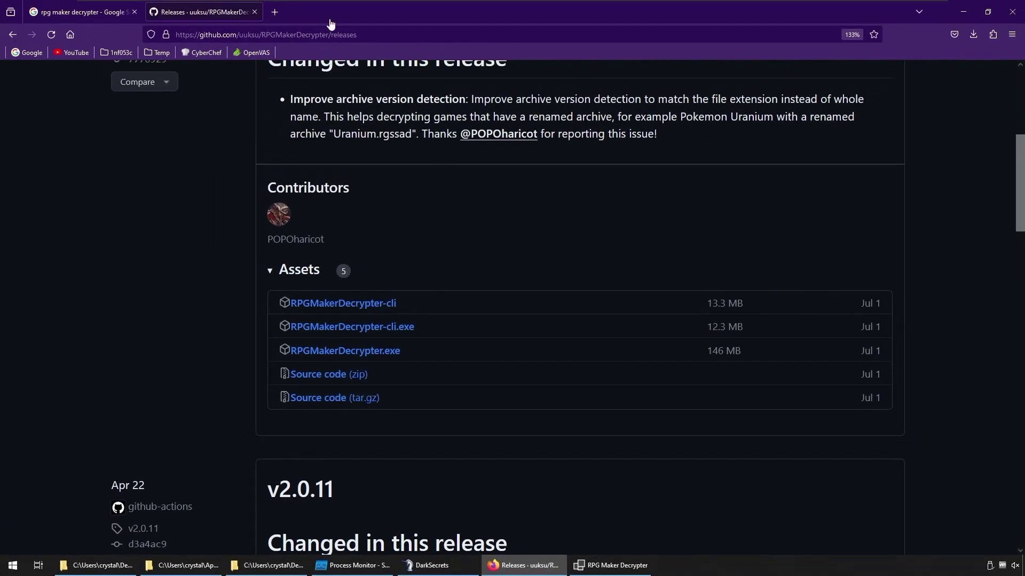
In a new Firefox tab, search the web for RPG Maker, open rpgmakerweb.com and dismiss the RPG Maker MZ promotion.
{"action": "left_click", "coordinate": [274, 13]}
{"action": "type", "text": "rgp maker"}
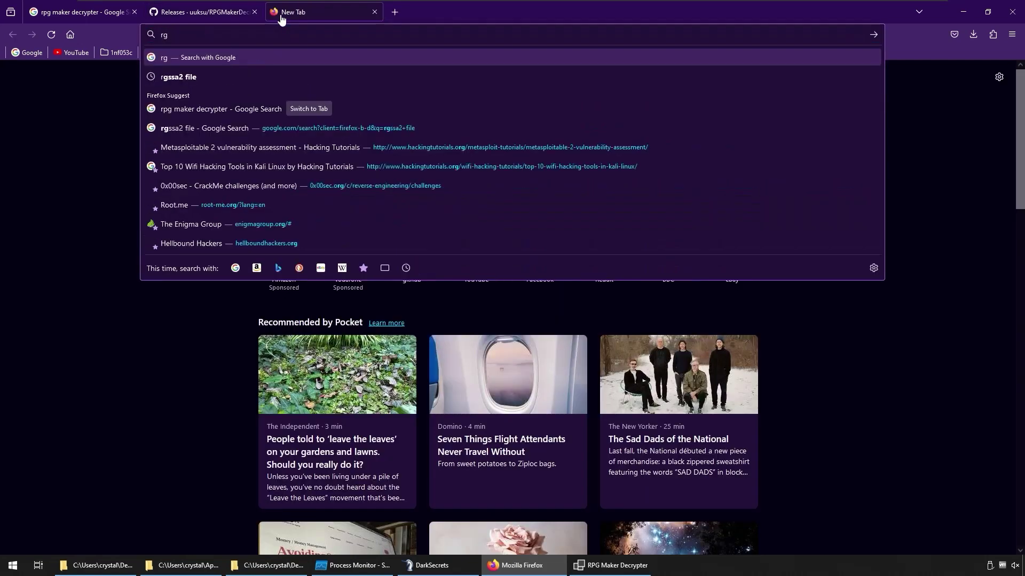
{"action": "key", "text": "Return"}
{"action": "left_click", "coordinate": [248, 269]}
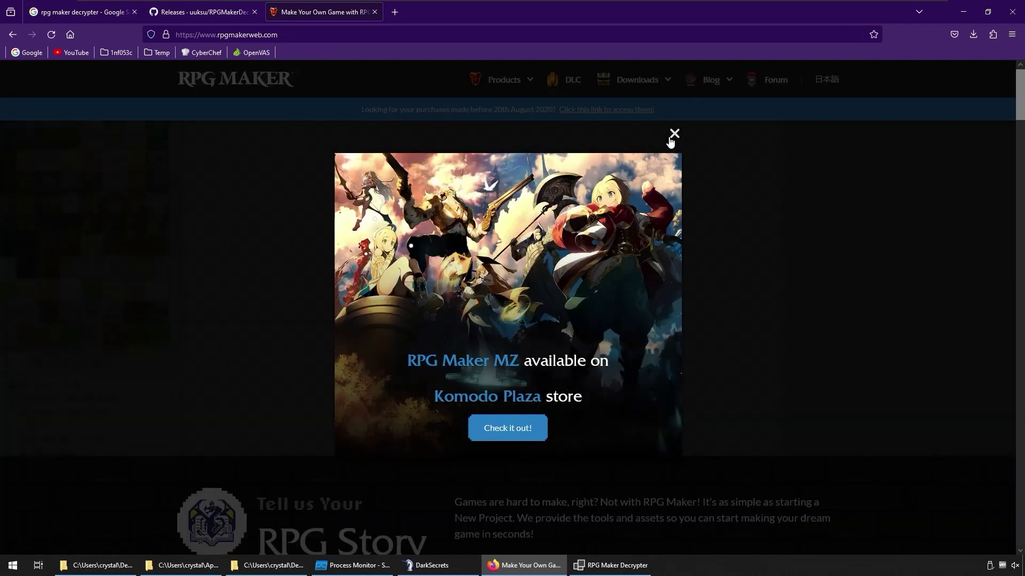
{"action": "left_click", "coordinate": [671, 140]}
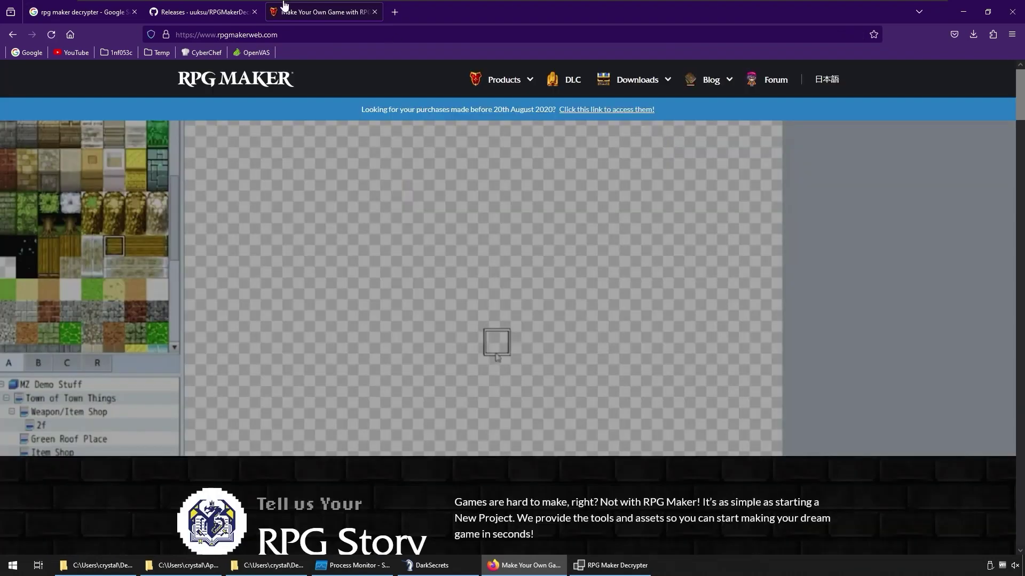
Go back to the RPGMakerDecrypter releases page and view the project name and latest release at its beginning.
{"action": "left_click", "coordinate": [181, 12]}
{"action": "scroll", "coordinate": [411, 395], "scroll_direction": "up", "scroll_amount": 4}
{"action": "scroll", "coordinate": [409, 361], "scroll_direction": "up", "scroll_amount": 2}
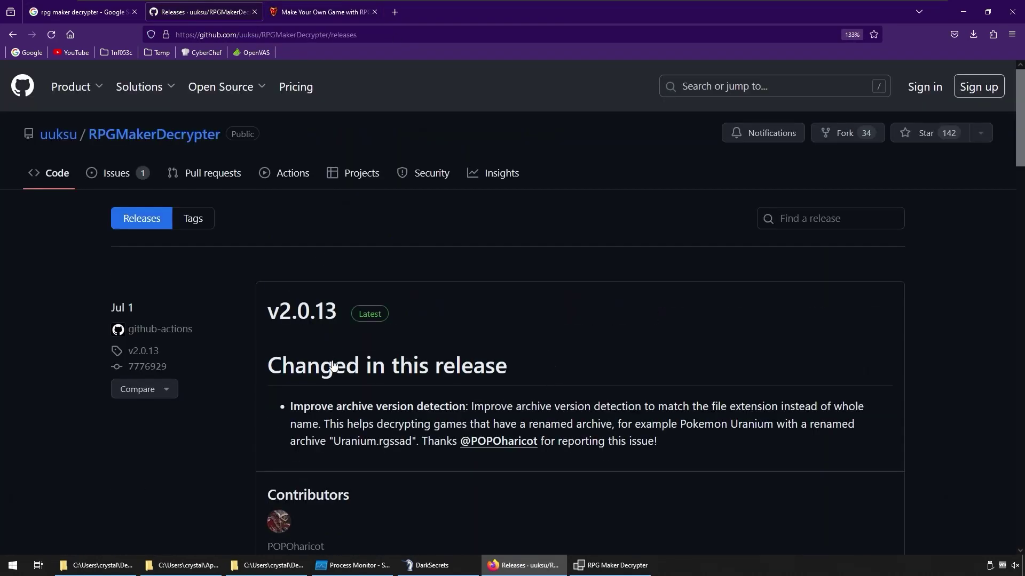
Return to the RPG Maker website and open the product page of RPG Maker VX.
{"action": "left_click", "coordinate": [327, 11]}
{"action": "scroll", "coordinate": [438, 310], "scroll_direction": "down", "scroll_amount": 15}
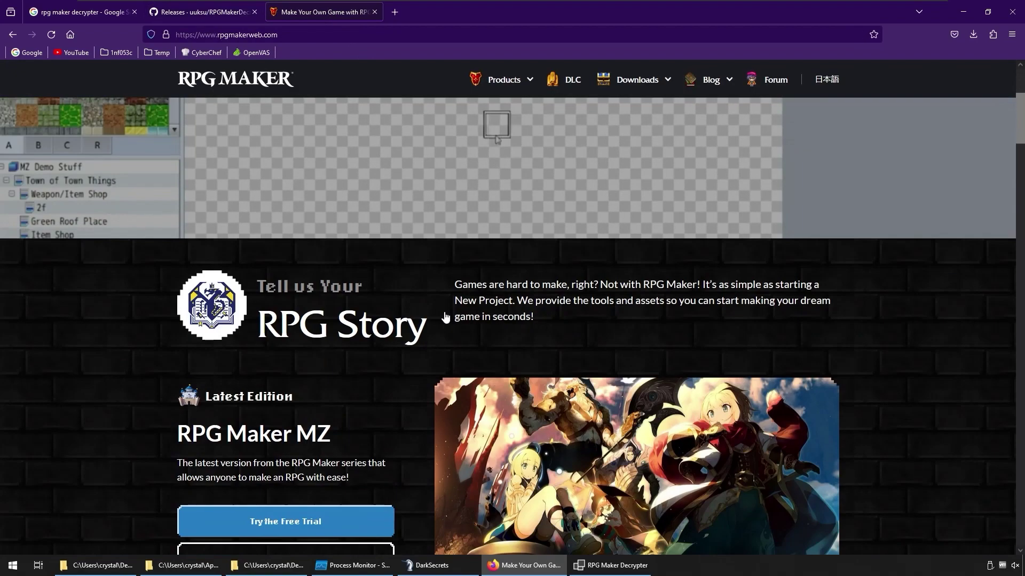
{"action": "scroll", "coordinate": [327, 288], "scroll_direction": "up", "scroll_amount": 10}
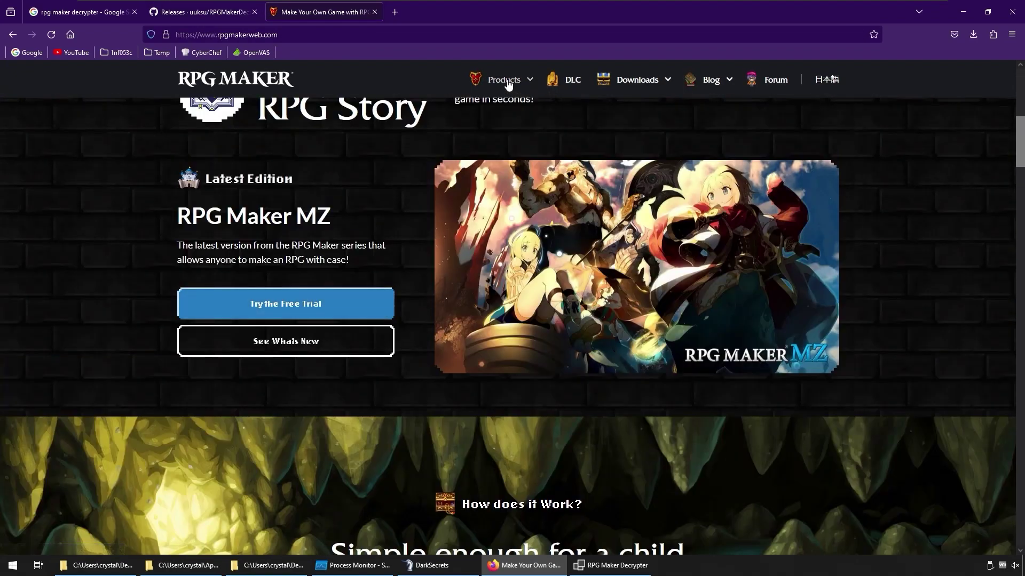
{"action": "mouse_move", "coordinate": [508, 81]}
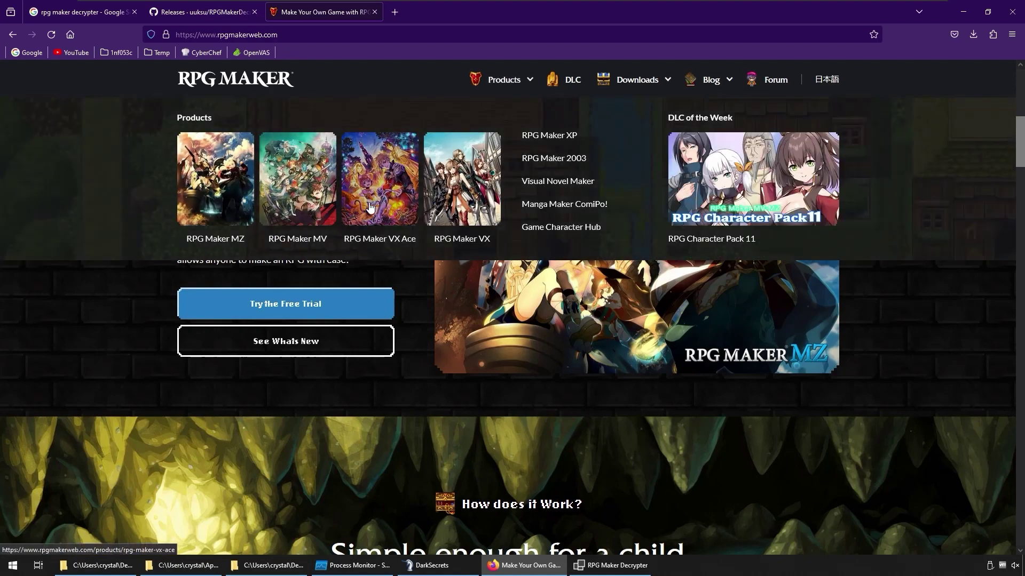
{"action": "left_click", "coordinate": [468, 187]}
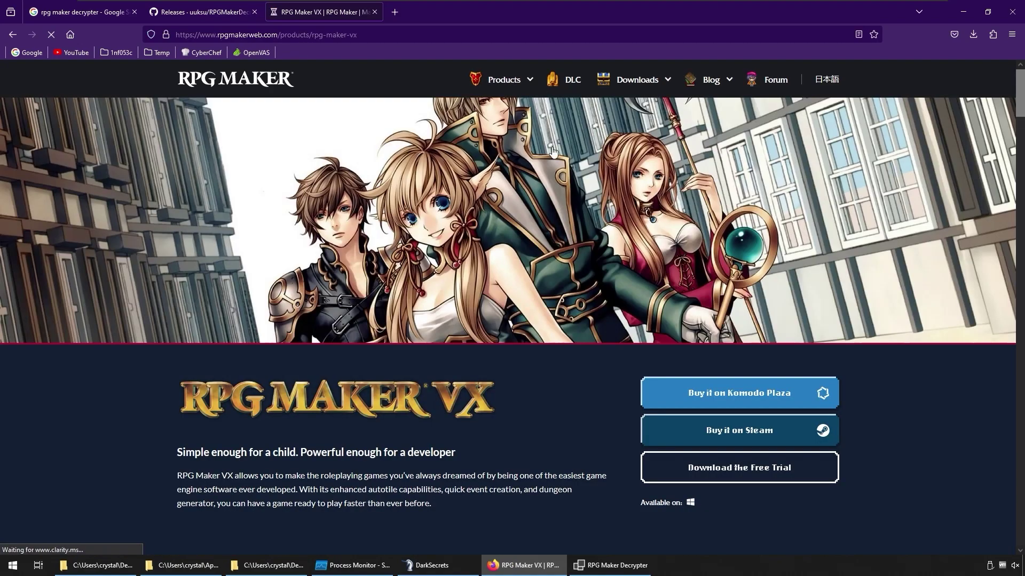
Download the RPG Maker VX free trial installer, accepting the certificate risk for dl.degica.com.
{"action": "scroll", "coordinate": [557, 379], "scroll_direction": "down", "scroll_amount": 3}
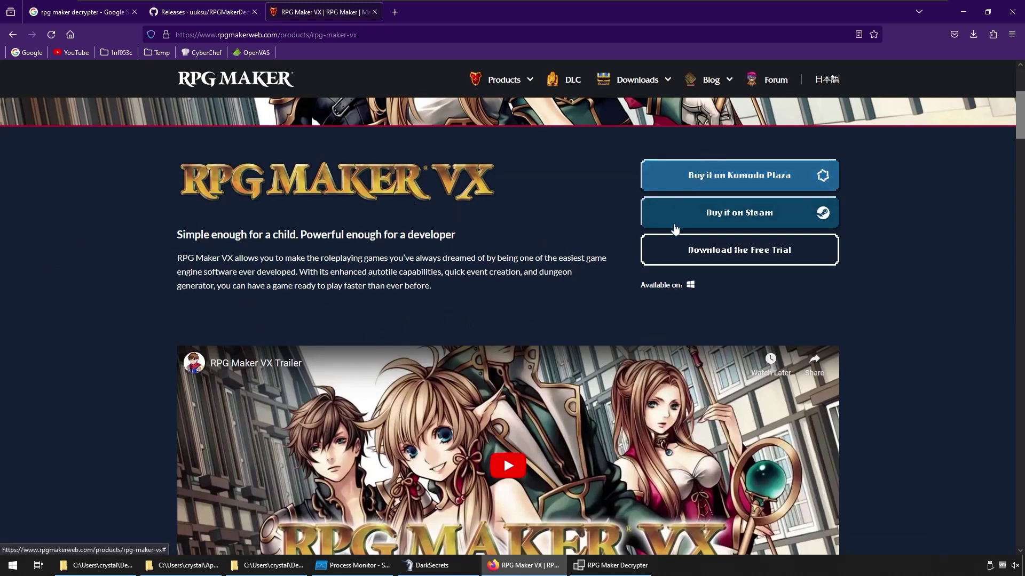
{"action": "left_click", "coordinate": [737, 250]}
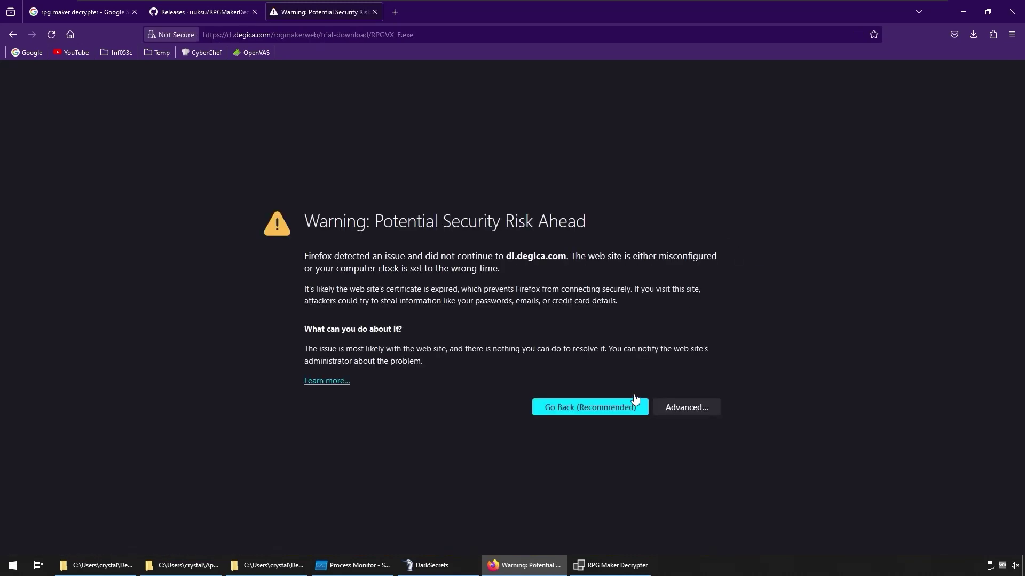
{"action": "left_click", "coordinate": [683, 407]}
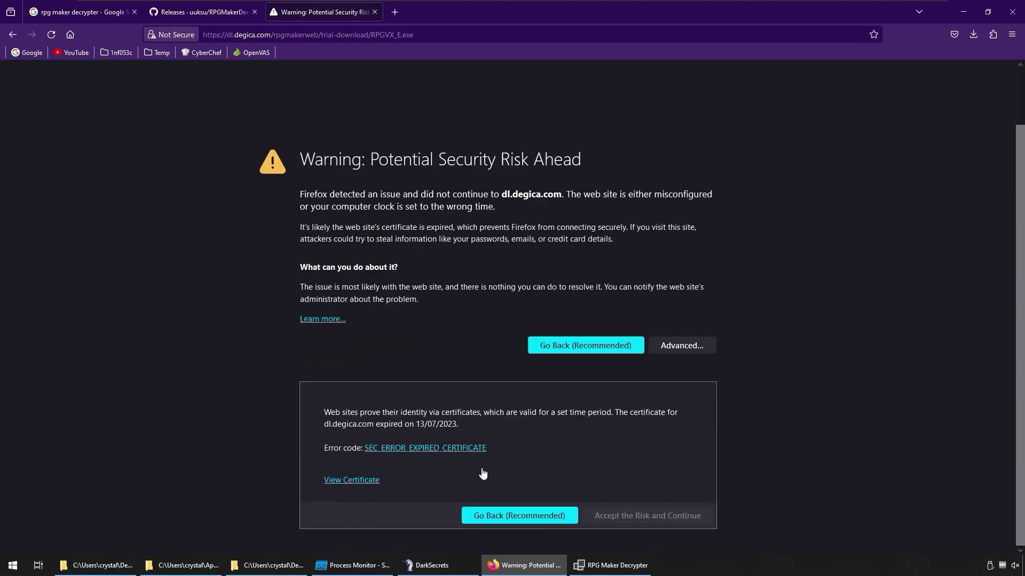
{"action": "left_click", "coordinate": [643, 515]}
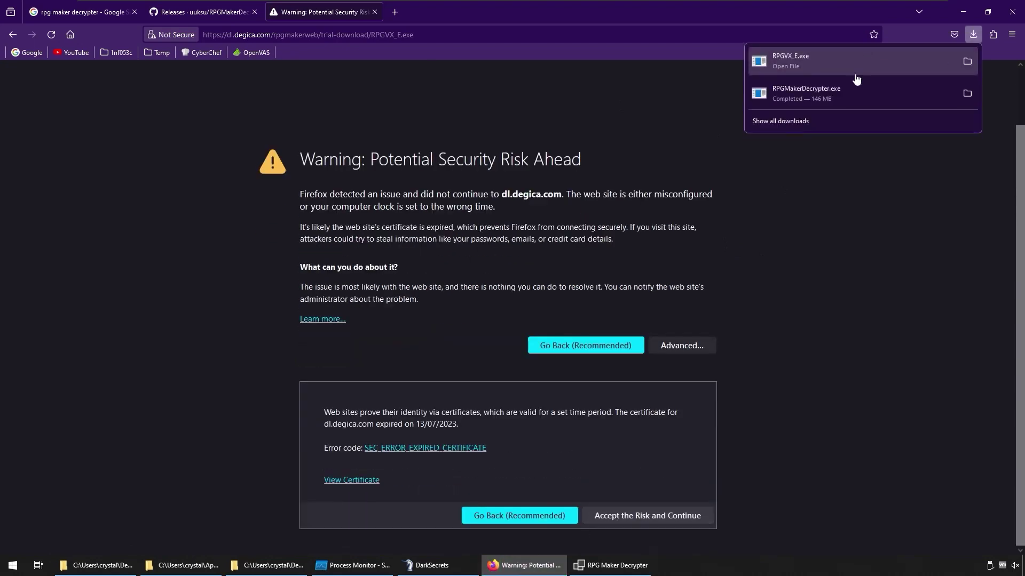
Run RPGVX_E.exe, accept the licence agreement and start installing RPG Maker VX to C:\Program Files (x86)\Enterbrain\RPGVX without a desktop icon.
{"action": "left_click", "coordinate": [849, 65]}
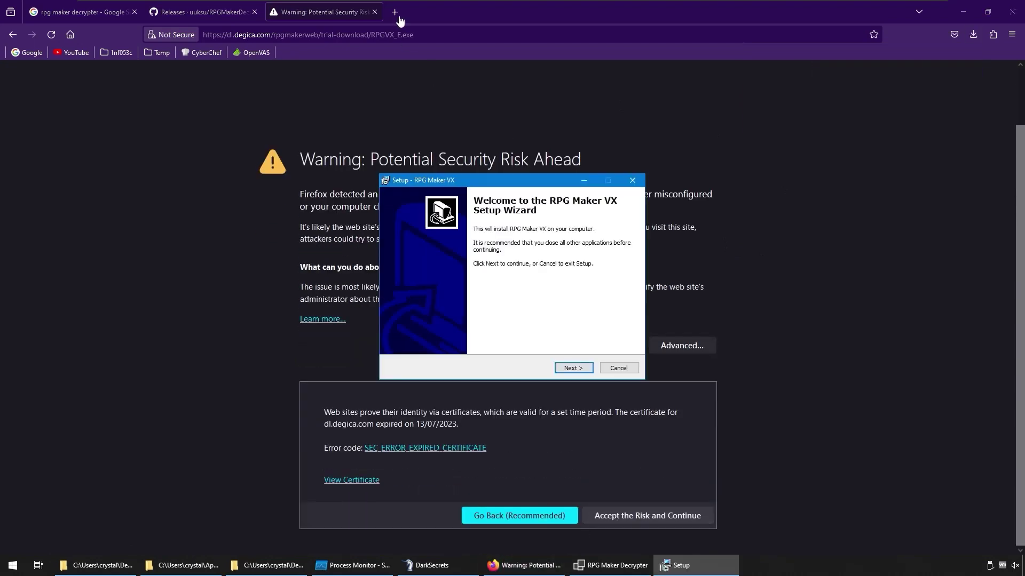
{"action": "left_click", "coordinate": [571, 366]}
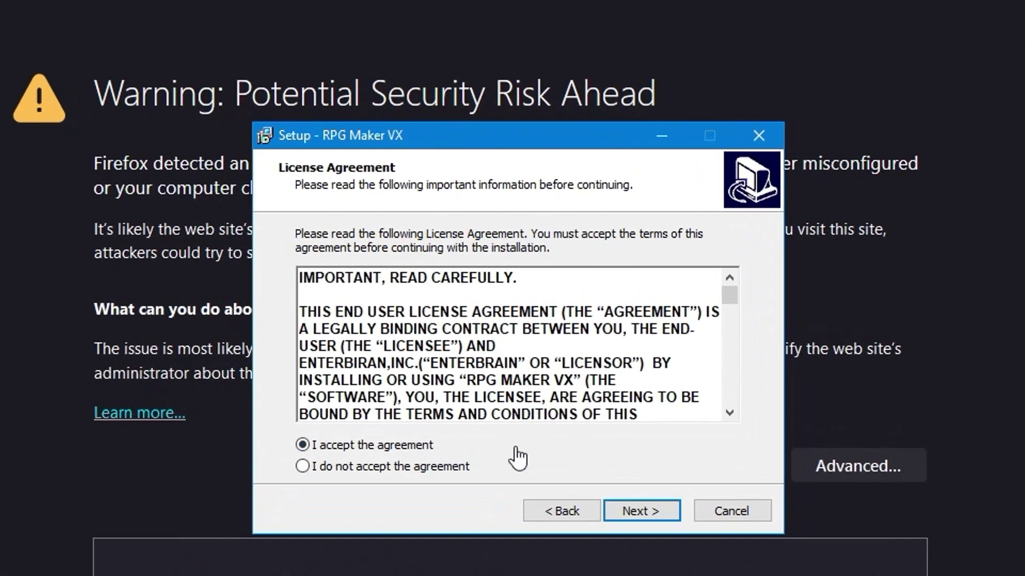
{"action": "left_click", "coordinate": [665, 508]}
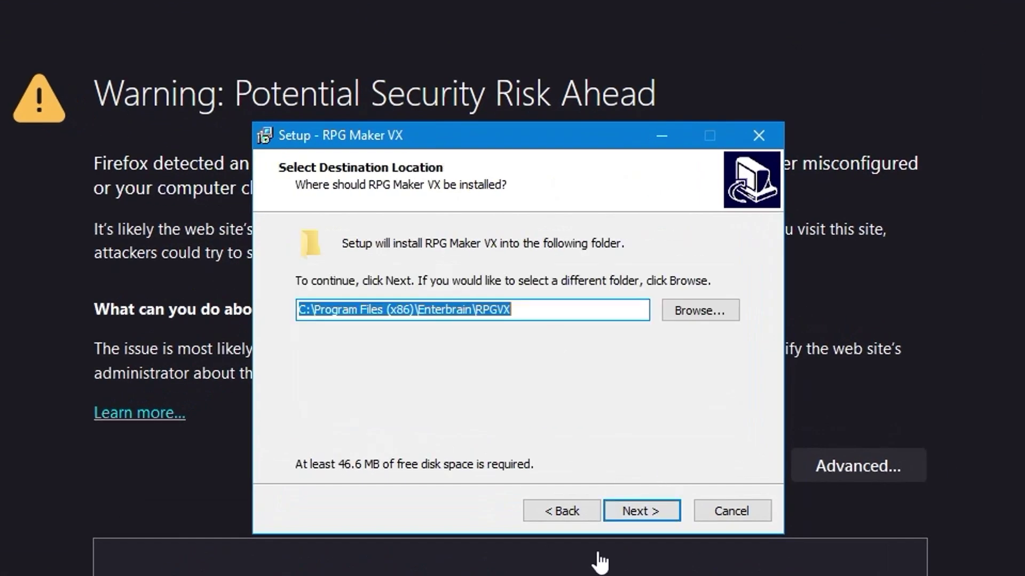
{"action": "left_click", "coordinate": [616, 521]}
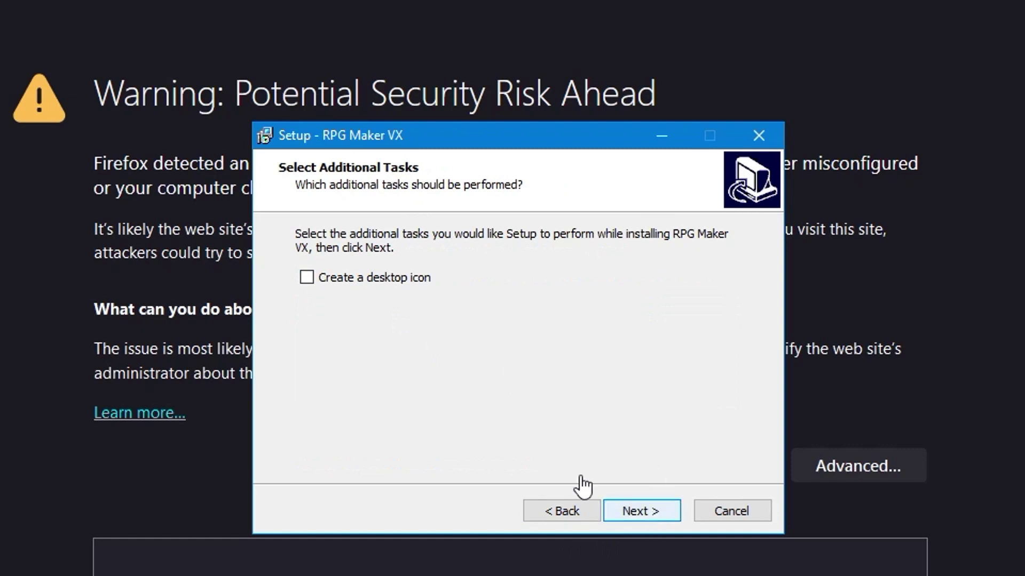
{"action": "left_click", "coordinate": [667, 507]}
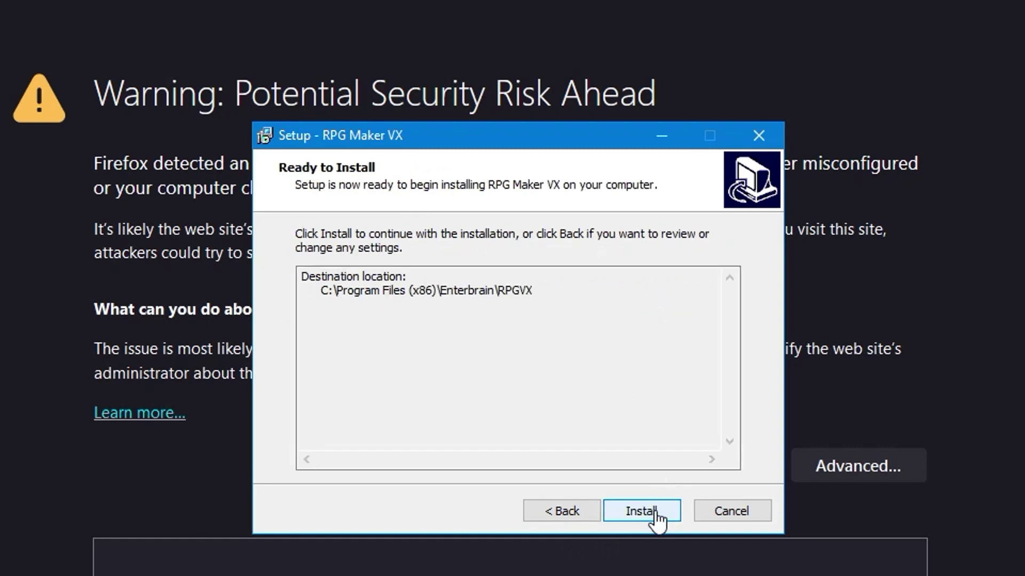
{"action": "left_click", "coordinate": [653, 514]}
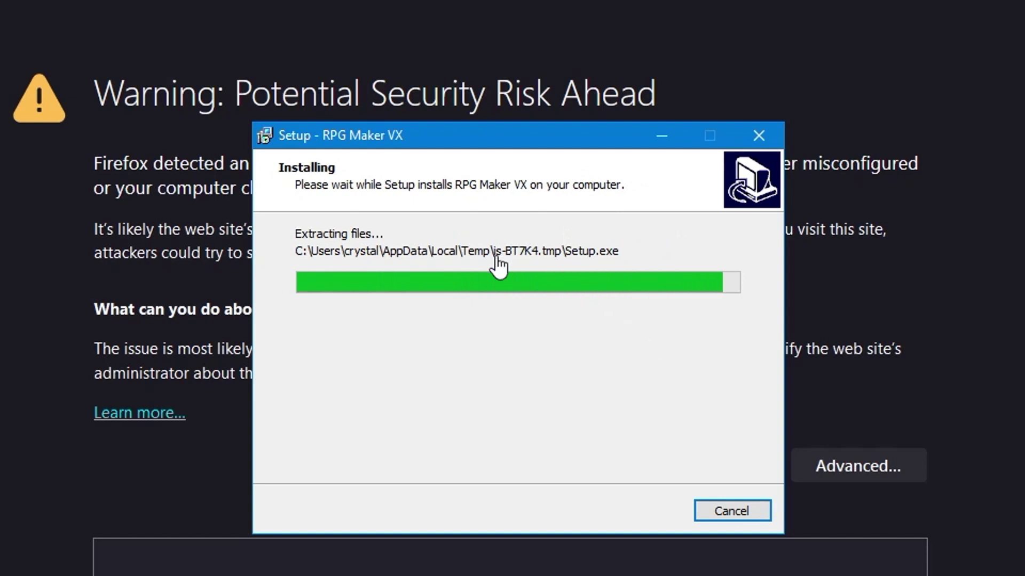
Dismiss the current setup, locate RPGVX_E.exe in the Downloads folder and run it as administrator.
{"action": "left_click", "coordinate": [664, 511]}
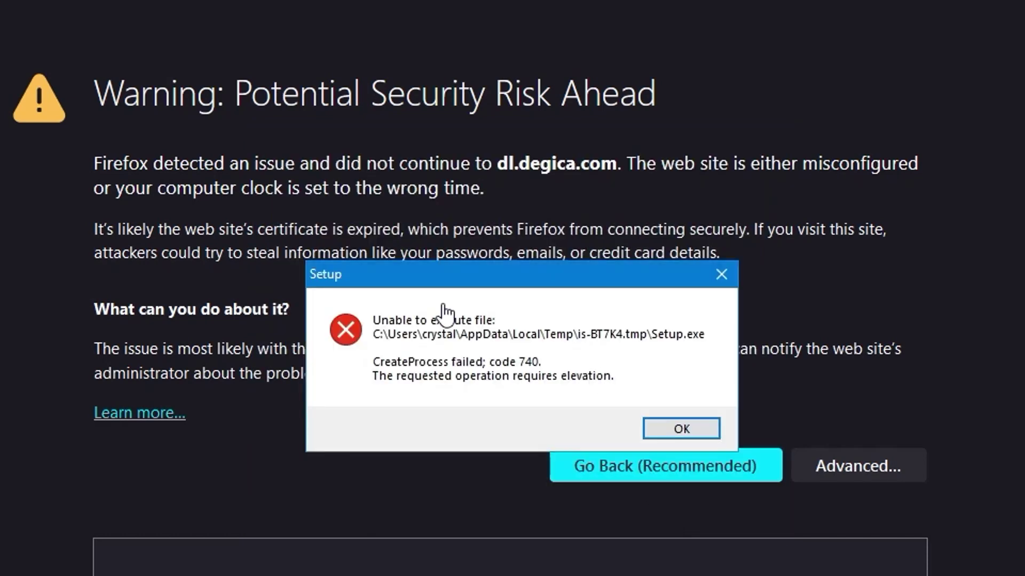
{"action": "left_click", "coordinate": [666, 428]}
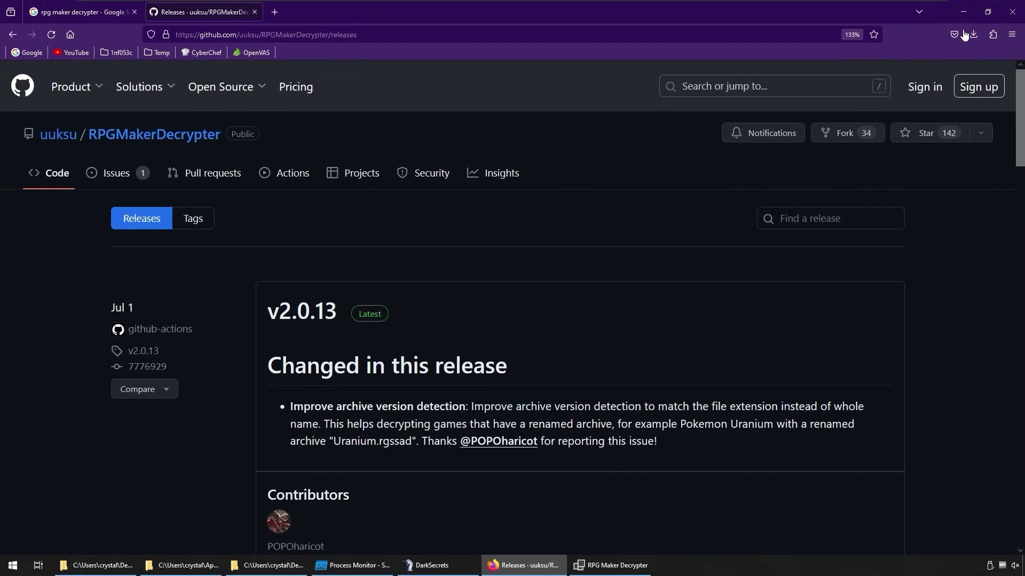
{"action": "left_click", "coordinate": [972, 35]}
{"action": "right_click", "coordinate": [837, 64]}
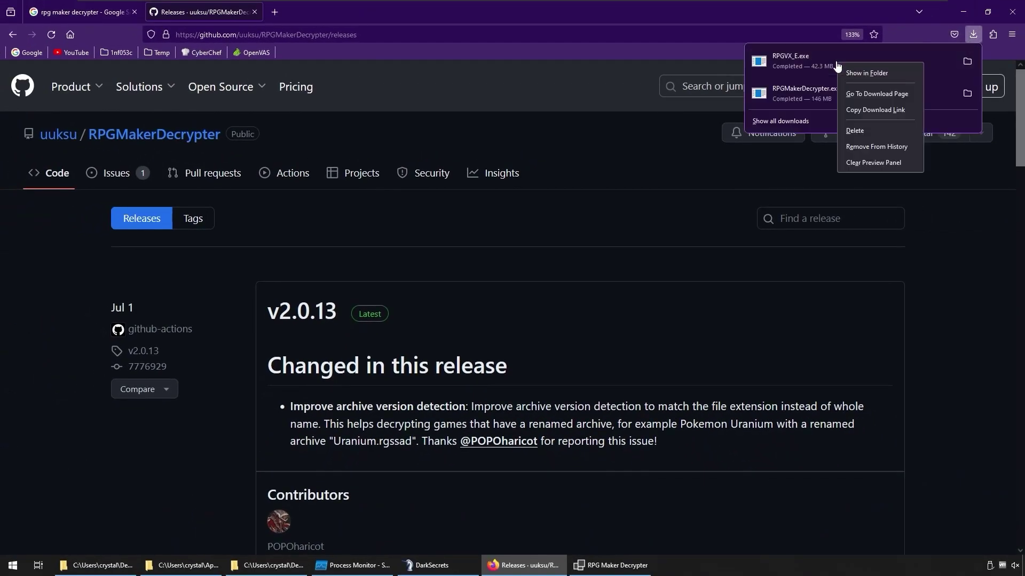
{"action": "left_click", "coordinate": [869, 79]}
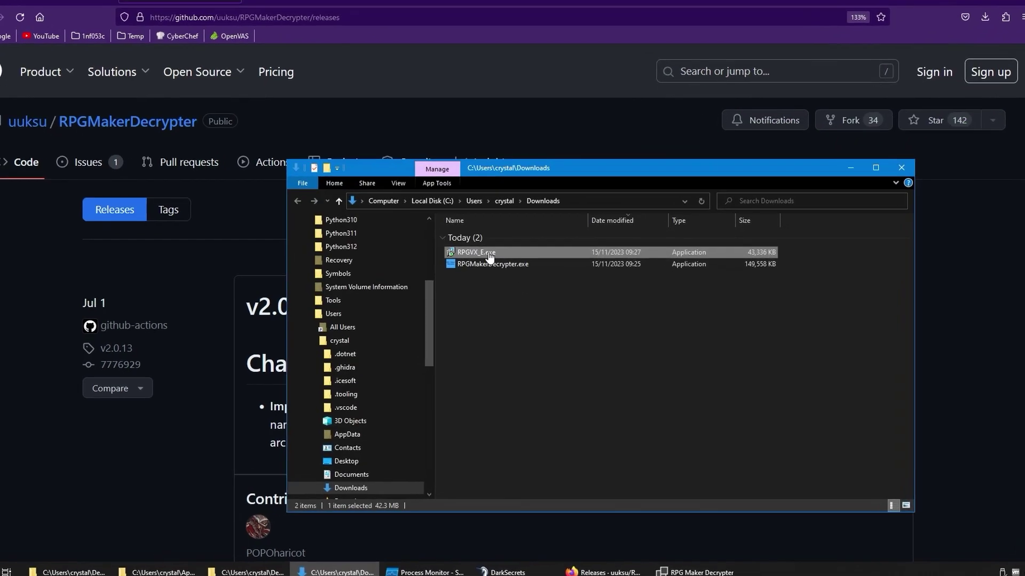
{"action": "right_click", "coordinate": [490, 257]}
{"action": "left_click", "coordinate": [536, 278]}
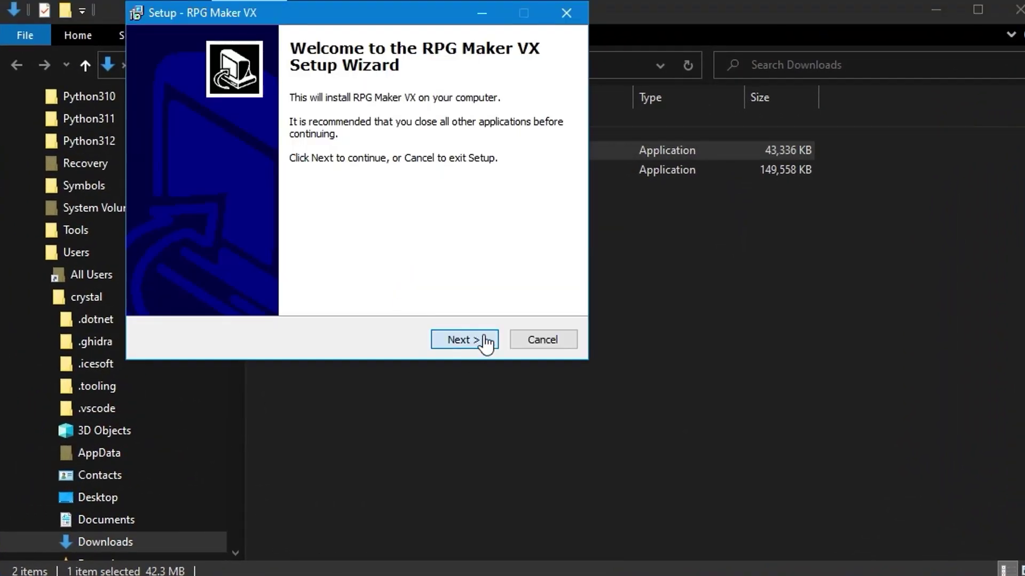
Install RPG Maker VX and its RTP package by going through both setup wizards.
{"action": "left_click", "coordinate": [271, 283]}
{"action": "left_click", "coordinate": [480, 339]}
{"action": "left_click", "coordinate": [476, 340]}
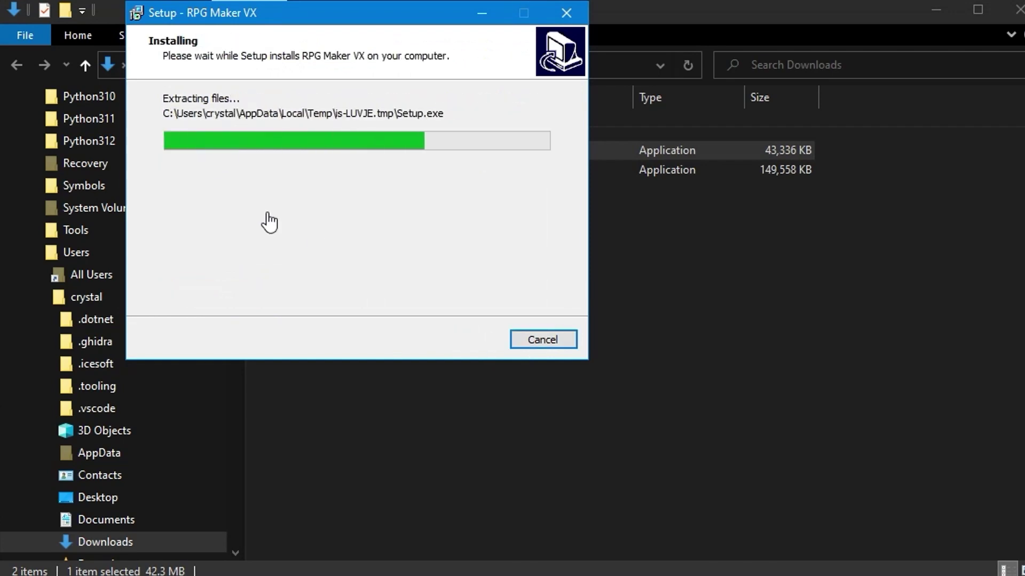
{"action": "left_click", "coordinate": [462, 340]}
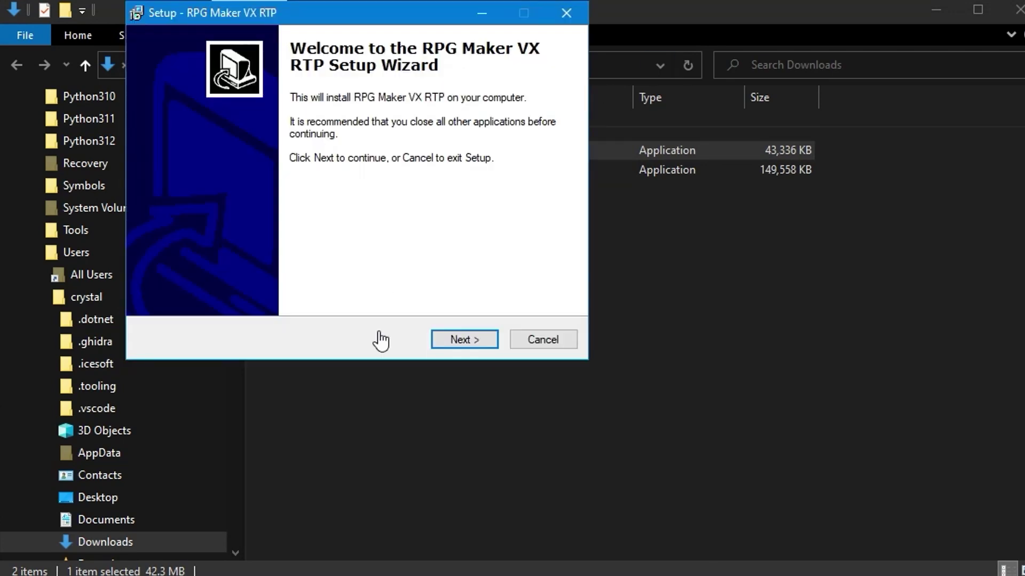
{"action": "left_click", "coordinate": [467, 341]}
{"action": "left_click", "coordinate": [467, 341]}
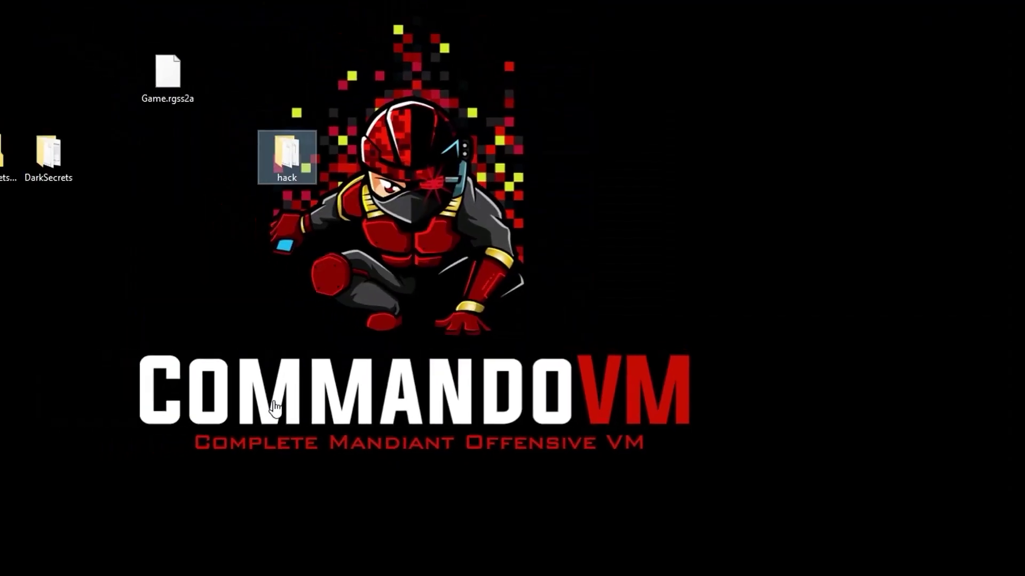
Launch the newly installed RPG Maker VX.
{"action": "left_click", "coordinate": [13, 565]}
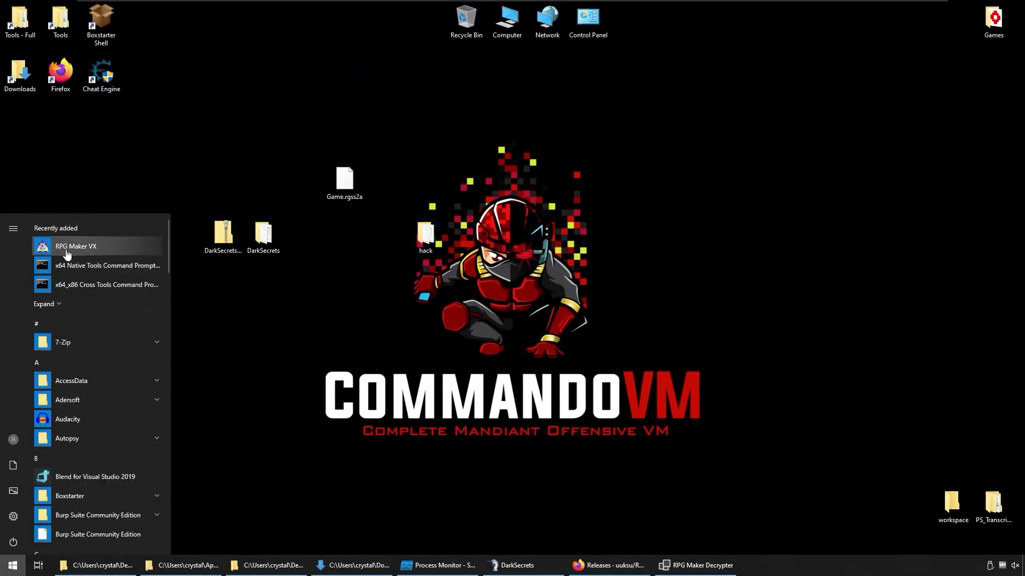
{"action": "left_click", "coordinate": [66, 255]}
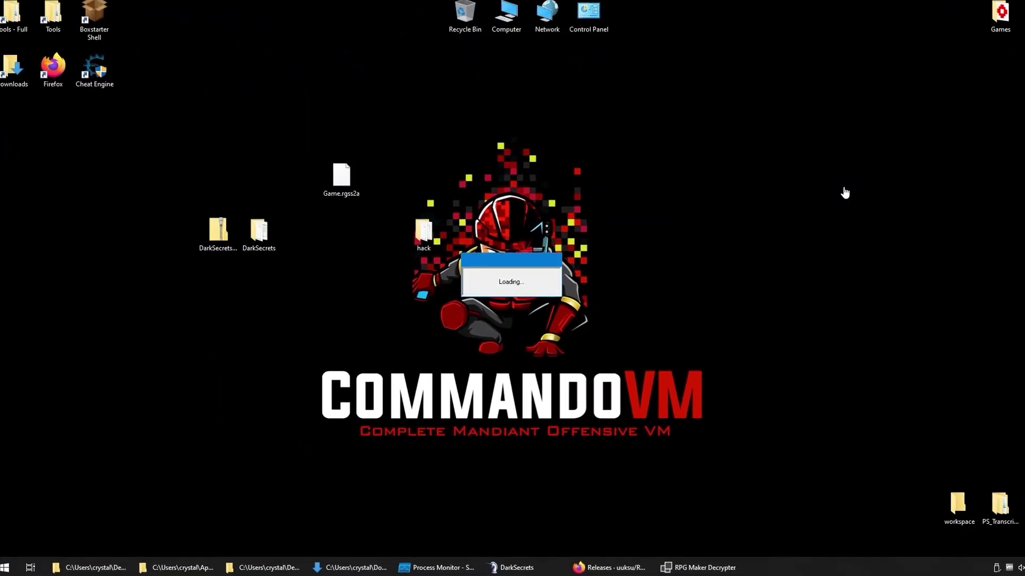
{"action": "left_click", "coordinate": [616, 369]}
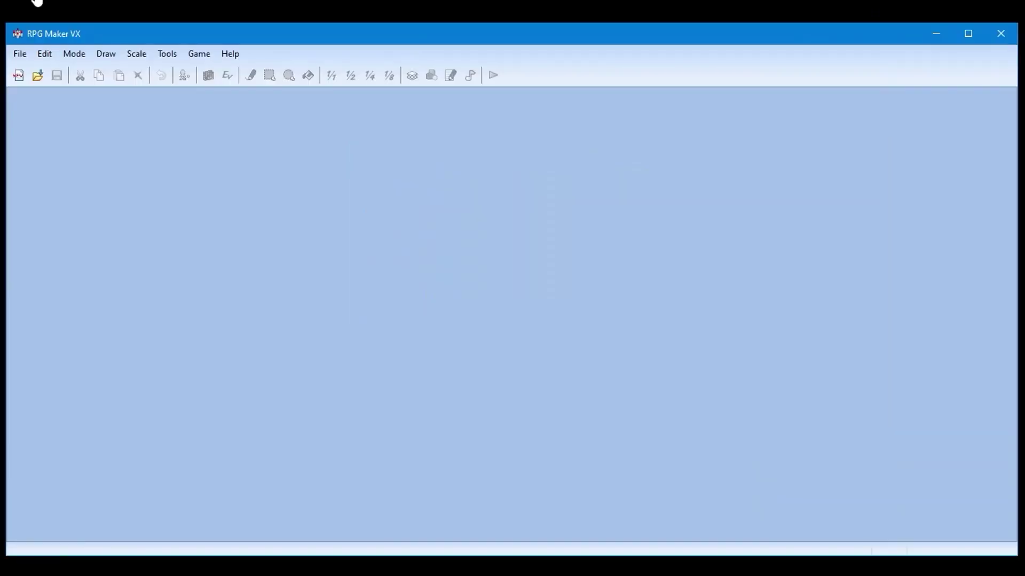
Open the decrypted project Game.rvproj from the hack folder on the desktop.
{"action": "left_click", "coordinate": [20, 53]}
{"action": "left_click", "coordinate": [33, 85]}
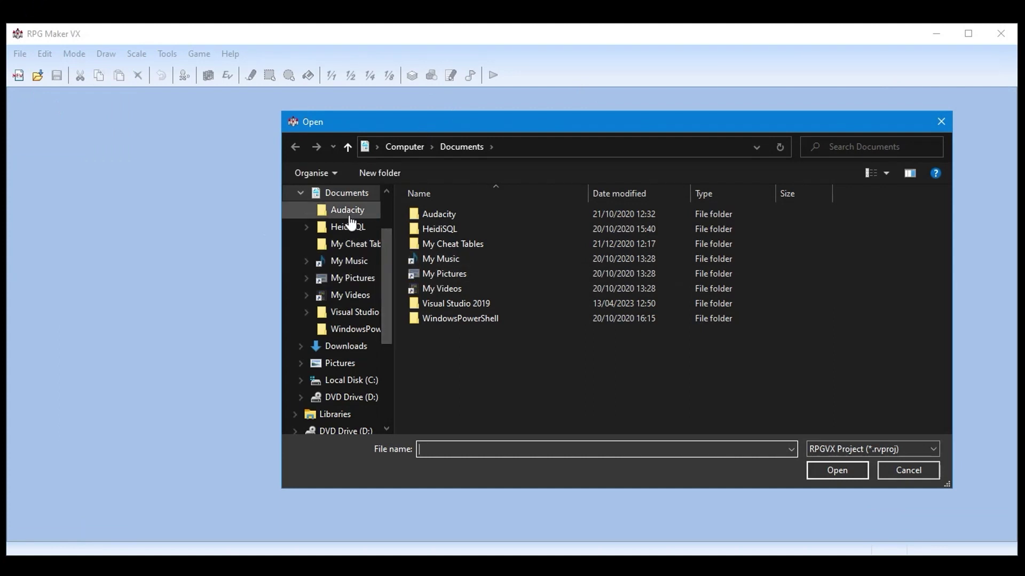
{"action": "scroll", "coordinate": [336, 239], "scroll_direction": "up", "scroll_amount": 2}
{"action": "left_click", "coordinate": [329, 198]}
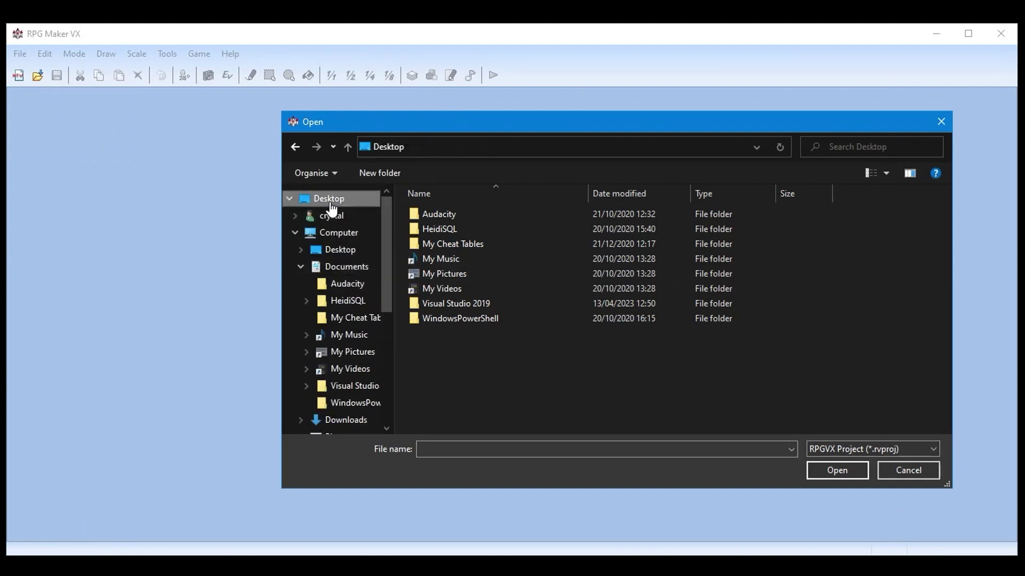
{"action": "double_click", "coordinate": [683, 287]}
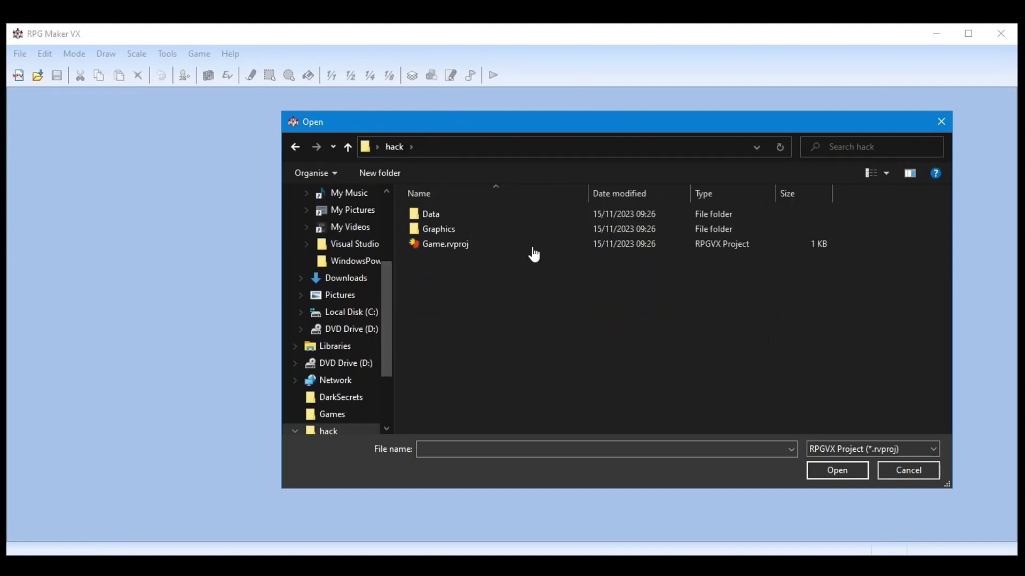
{"action": "double_click", "coordinate": [438, 244]}
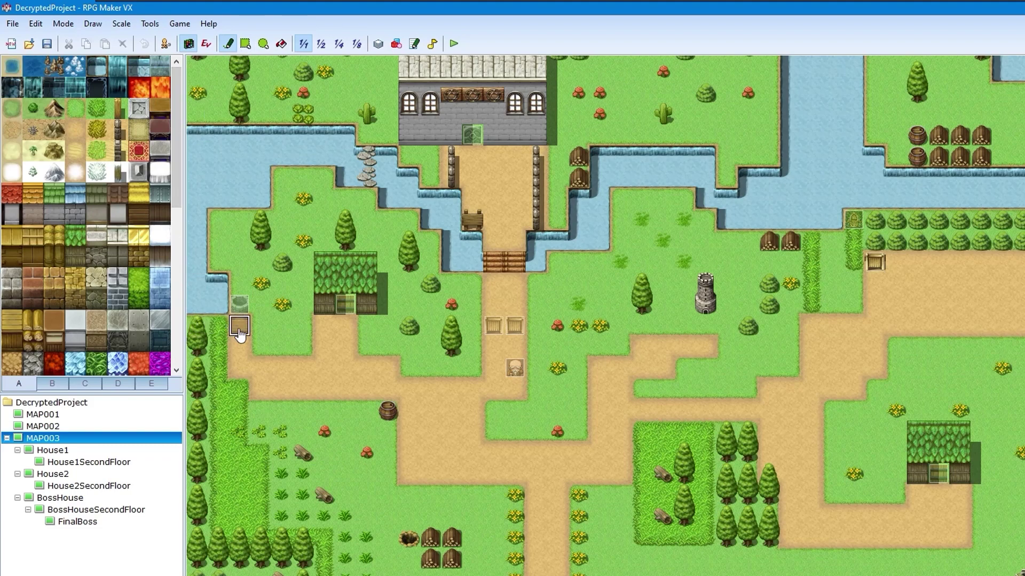
Switch to event editing and delete the event directly below the well on MAP003.
{"action": "left_click", "coordinate": [208, 44]}
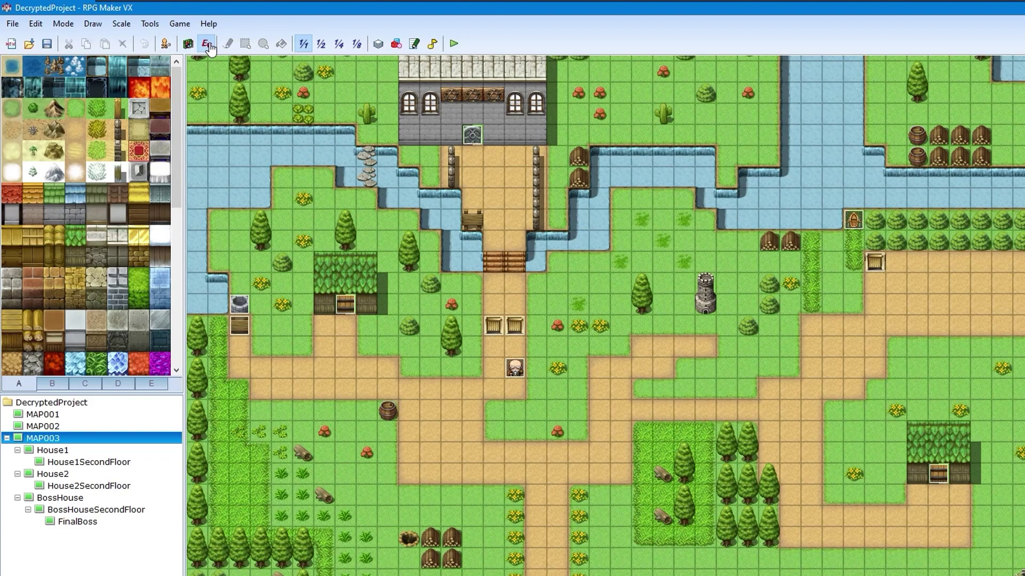
{"action": "right_click", "coordinate": [242, 326]}
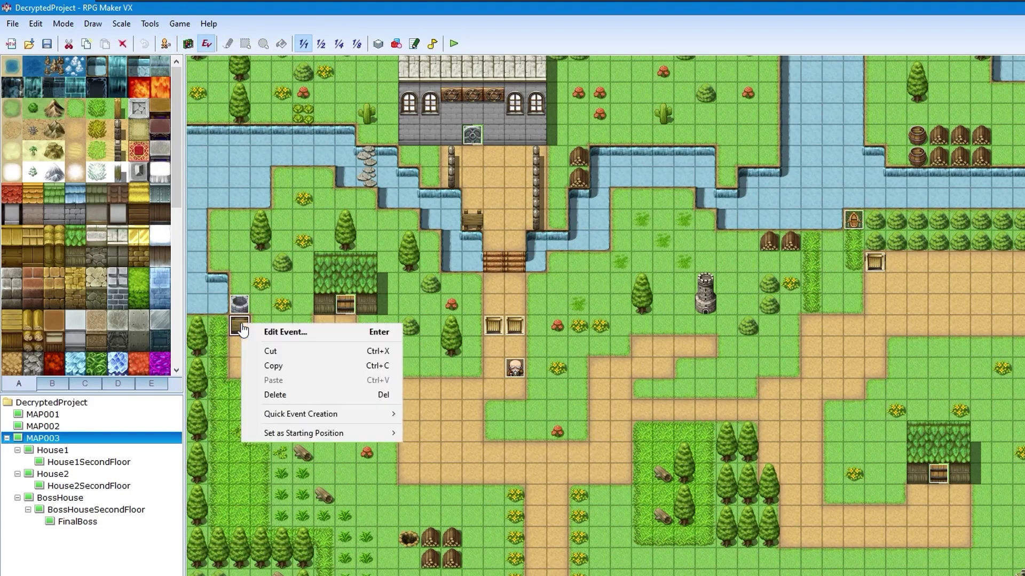
{"action": "left_click", "coordinate": [293, 396]}
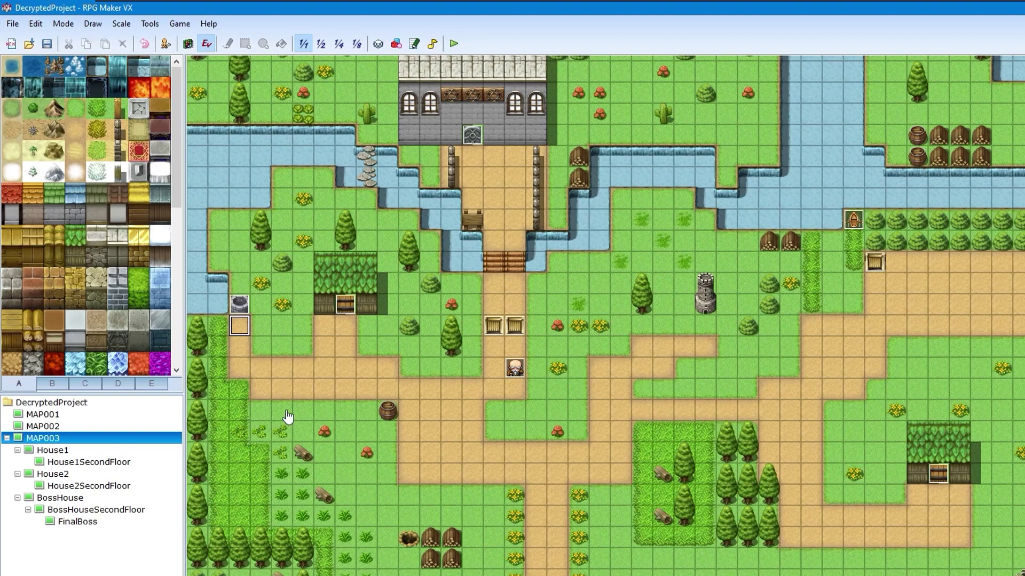
Look through the House1SecondFloor, House2SecondFloor, BossHouseSecondFloor, MAP002 and MAP001 maps.
{"action": "left_click", "coordinate": [88, 462]}
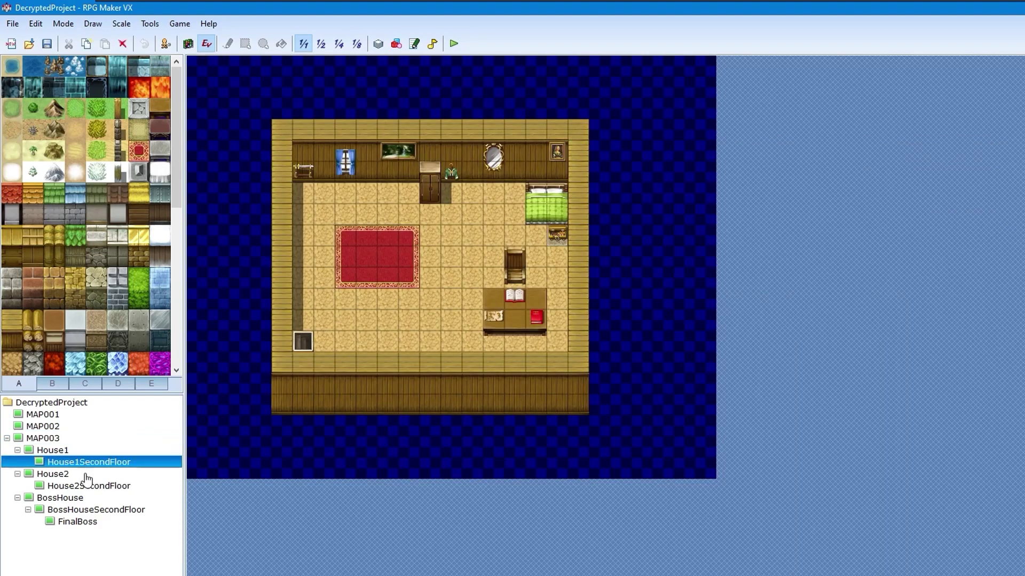
{"action": "left_click", "coordinate": [86, 486]}
{"action": "left_click", "coordinate": [87, 511]}
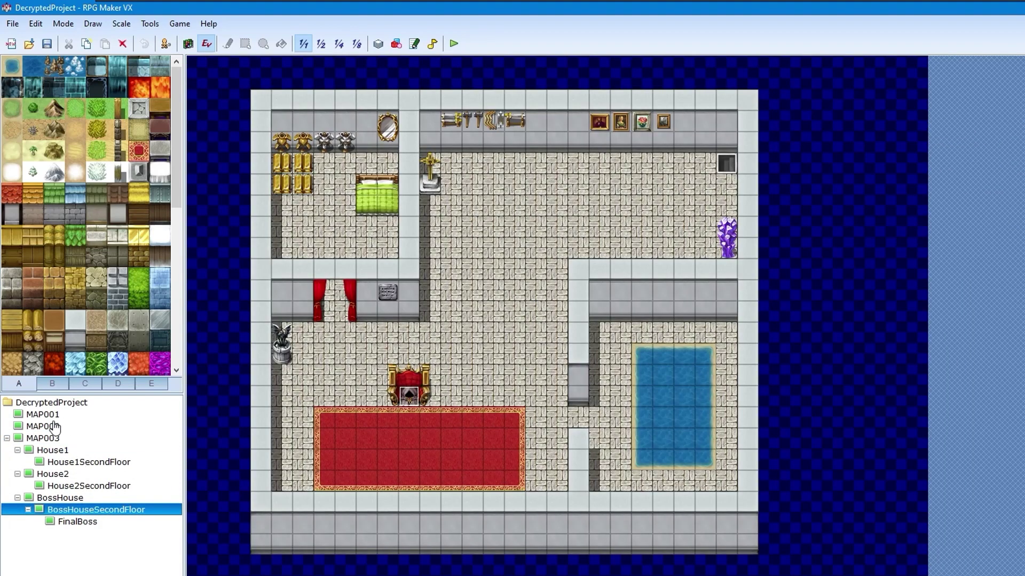
{"action": "left_click", "coordinate": [48, 427]}
{"action": "left_click", "coordinate": [45, 415]}
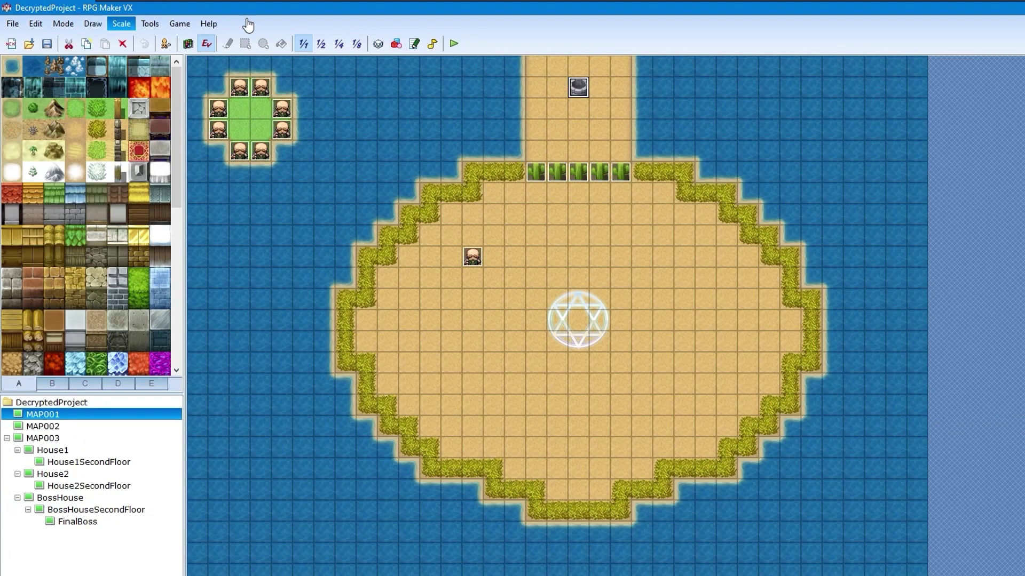
Change the conditional branch in MAP001's well event so the password variable must equal a new password constant, and save the event.
{"action": "right_click", "coordinate": [578, 91]}
{"action": "left_click", "coordinate": [596, 95]}
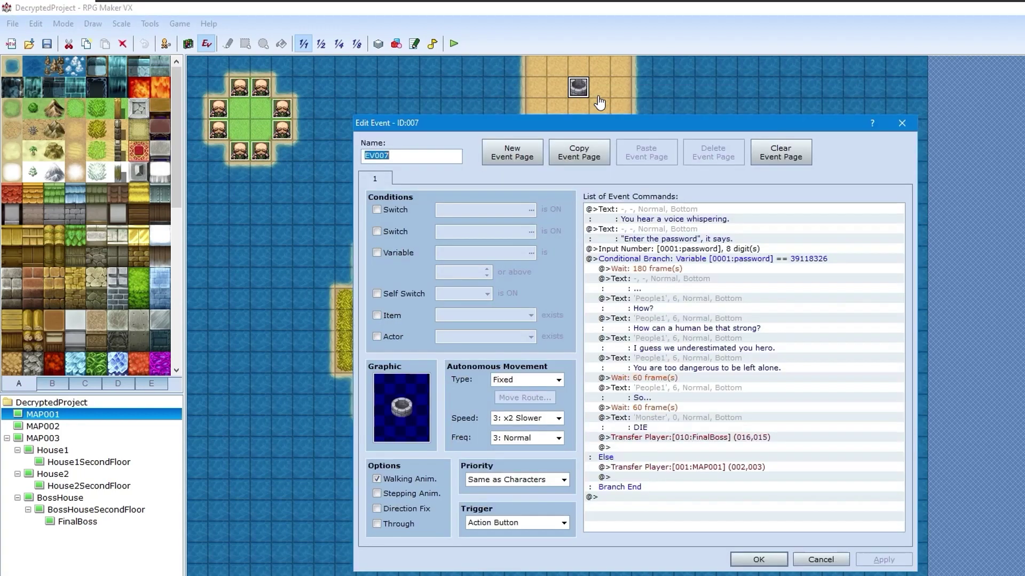
{"action": "double_click", "coordinate": [806, 264]}
{"action": "left_click", "coordinate": [878, 190]}
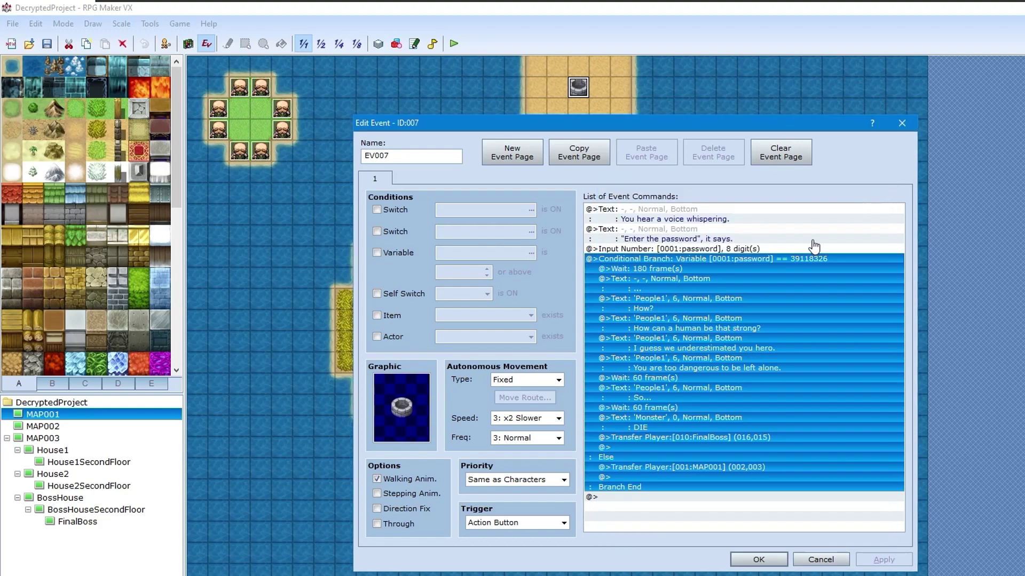
{"action": "double_click", "coordinate": [788, 261]}
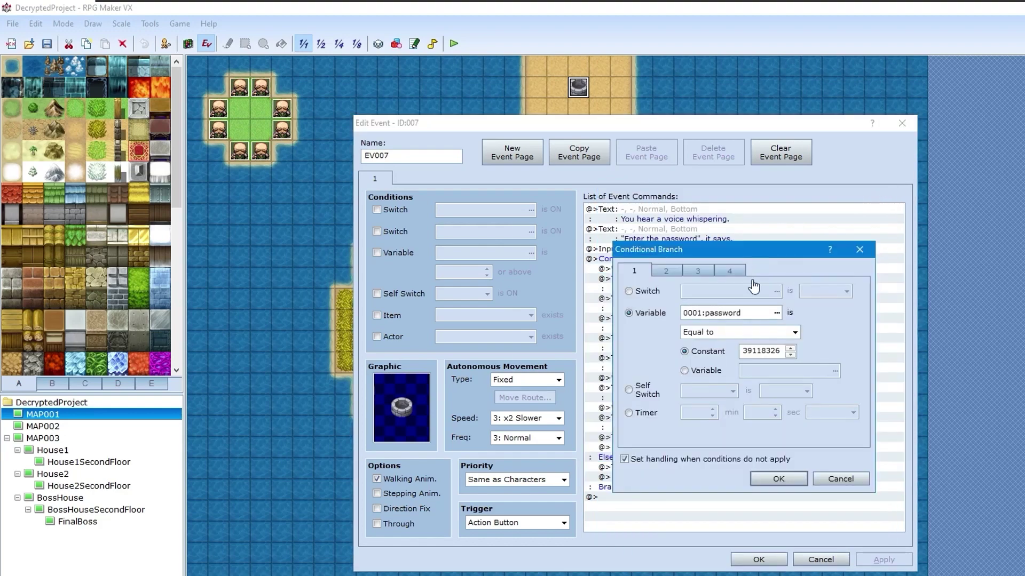
{"action": "double_click", "coordinate": [768, 353]}
{"action": "type", "text": "00"}
{"action": "left_click", "coordinate": [778, 479]}
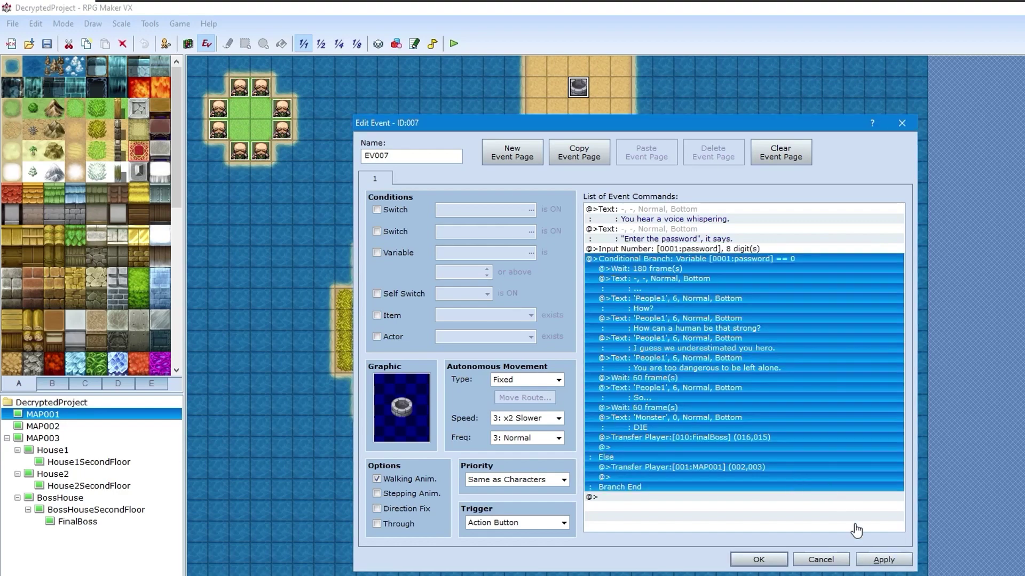
{"action": "left_click", "coordinate": [881, 559]}
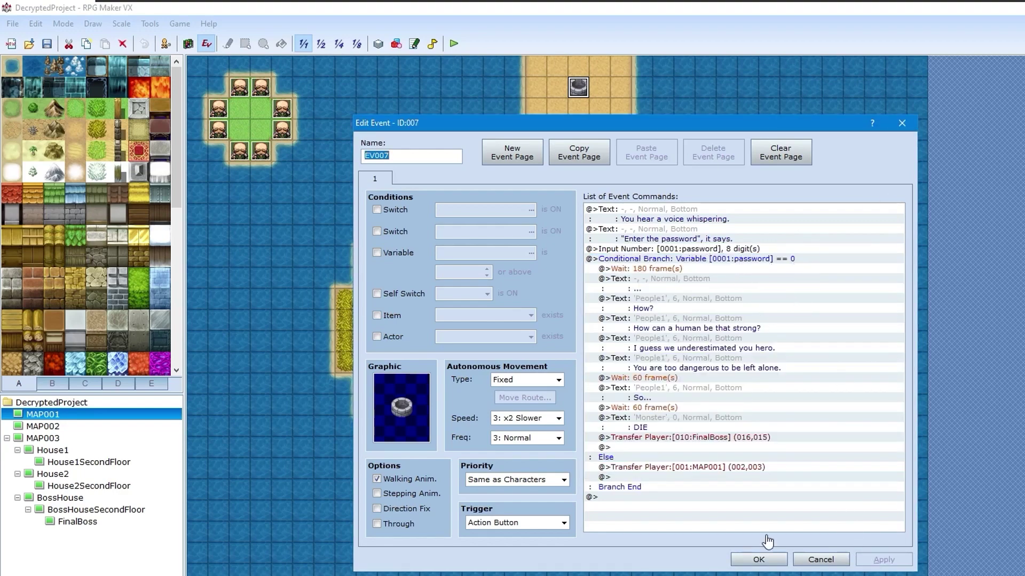
{"action": "left_click", "coordinate": [776, 563]}
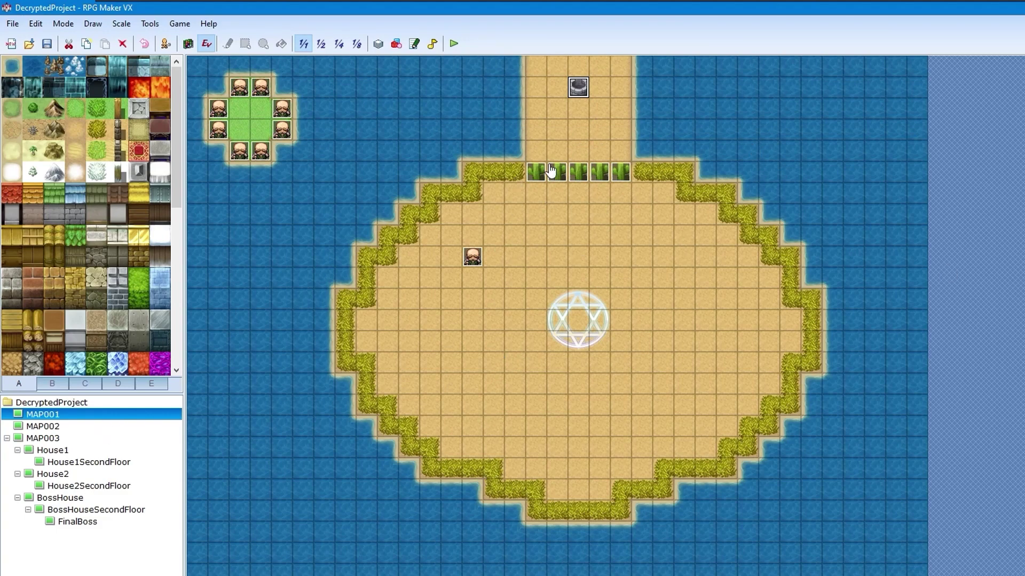
View the MAP002, MAP003 and FinalBoss maps, and inspect the boss figure on FinalBoss.
{"action": "left_click", "coordinate": [57, 428]}
{"action": "left_click", "coordinate": [57, 439]}
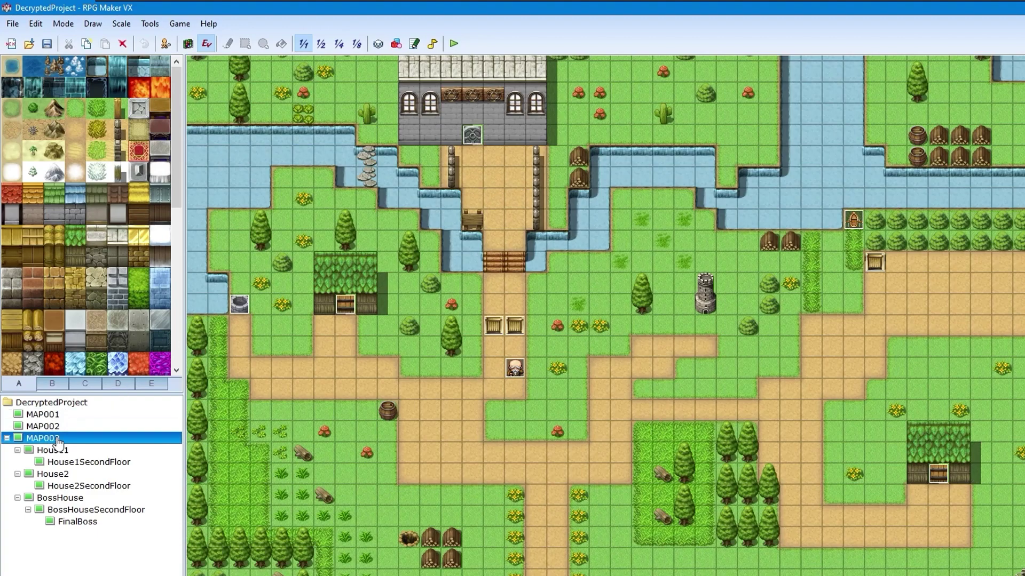
{"action": "left_click", "coordinate": [66, 525]}
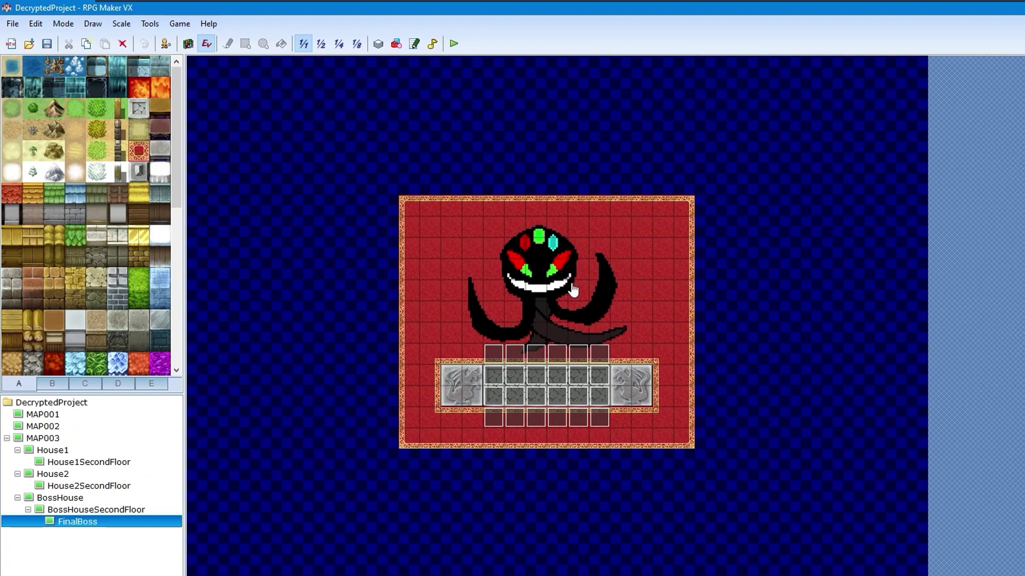
{"action": "left_click", "coordinate": [533, 315]}
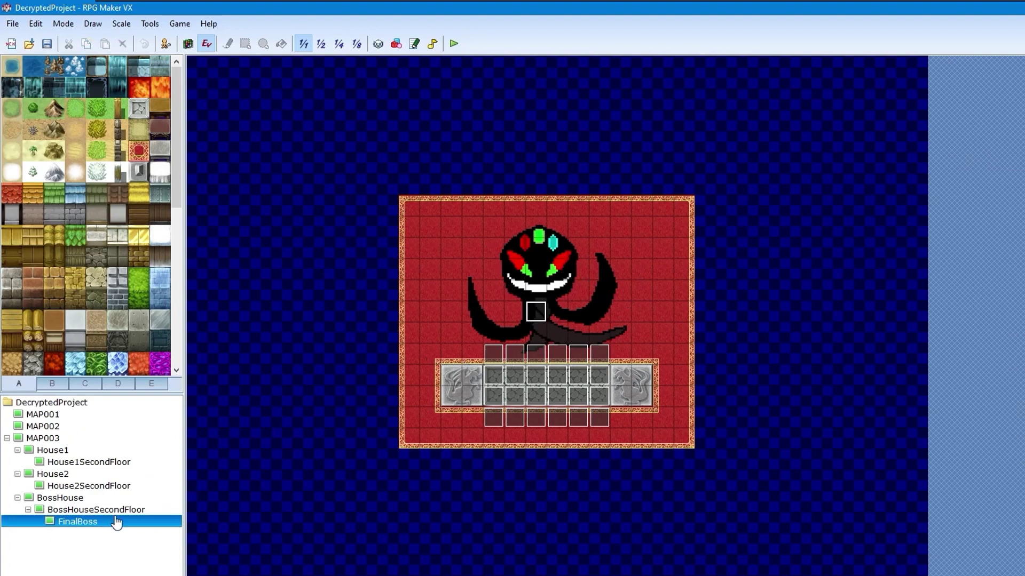
{"action": "right_click", "coordinate": [98, 530]}
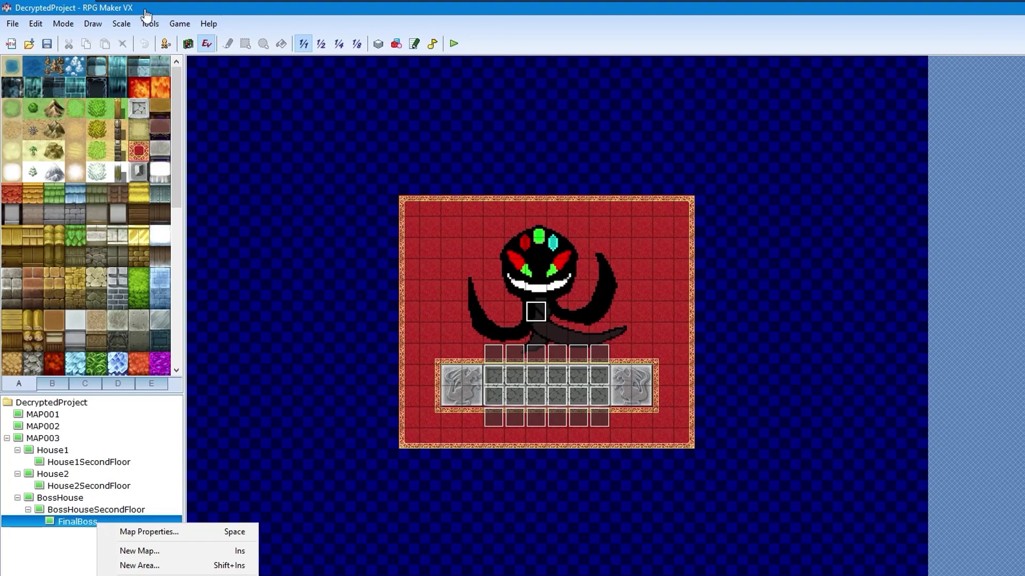
Open the DemonLord enemy in the database and set its MaxHP and MaxMP to 1.
{"action": "left_click", "coordinate": [122, 24]}
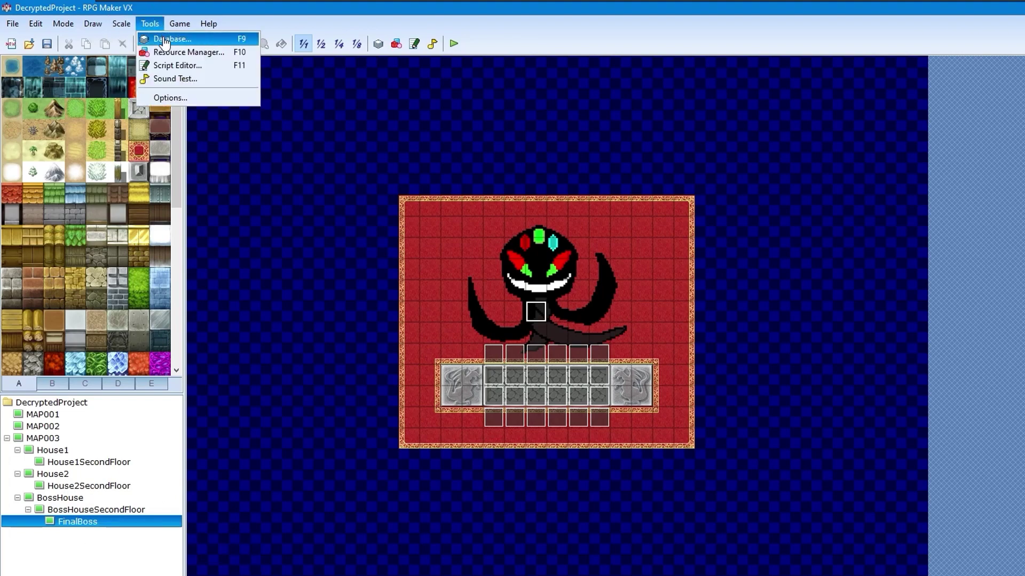
{"action": "left_click", "coordinate": [164, 41]}
{"action": "left_click", "coordinate": [590, 137]}
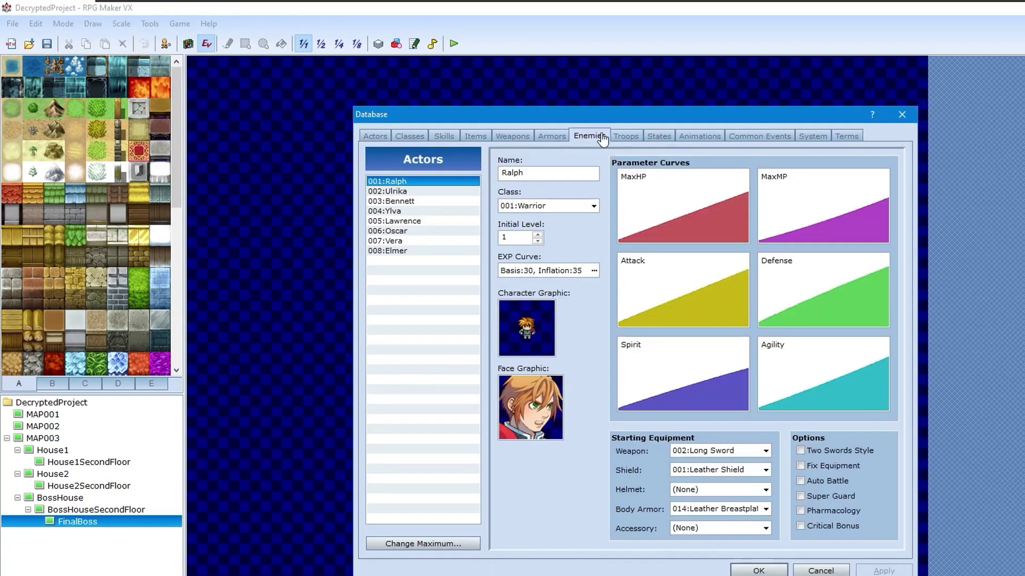
{"action": "left_click", "coordinate": [402, 479]}
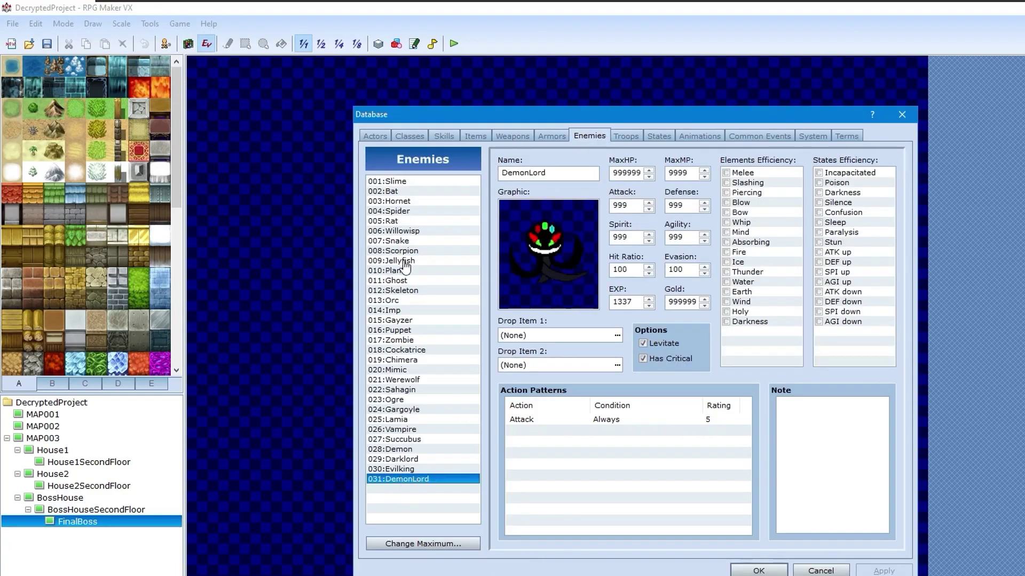
{"action": "double_click", "coordinate": [627, 174]}
{"action": "type", "text": "1"}
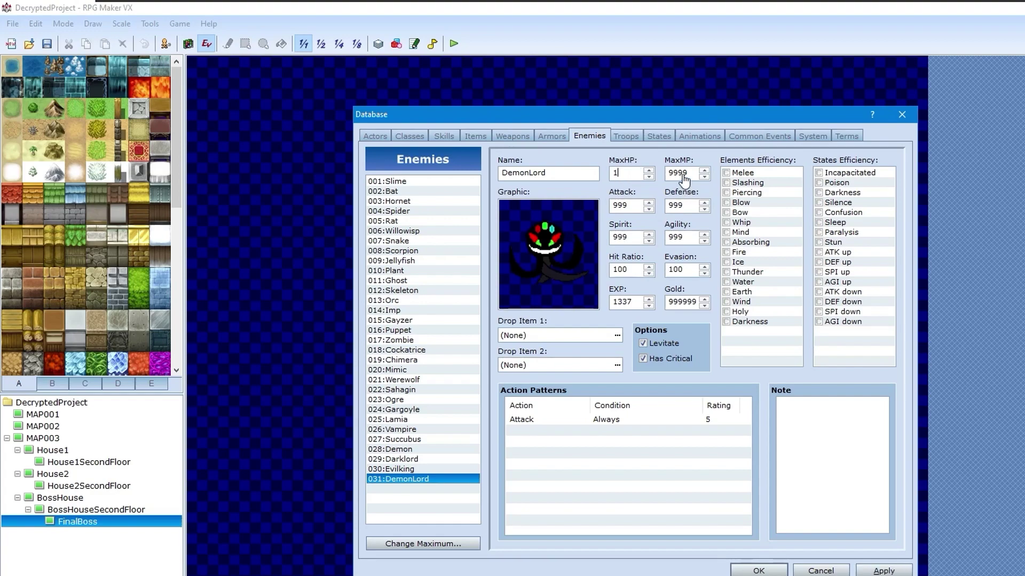
{"action": "double_click", "coordinate": [682, 174]}
{"action": "type", "text": "1"}
Set the DemonLord's Attack, Defense, Spirit and Agility to 1.
{"action": "double_click", "coordinate": [630, 206]}
{"action": "type", "text": "1"}
{"action": "double_click", "coordinate": [670, 206]}
{"action": "type", "text": "1"}
{"action": "double_click", "coordinate": [622, 238]}
{"action": "type", "text": "1"}
{"action": "double_click", "coordinate": [674, 238]}
{"action": "type", "text": "1"}
Set the DemonLord's Evasion and Hit Ratio to 1, accept the database changes and save the project.
{"action": "double_click", "coordinate": [675, 270]}
{"action": "type", "text": "1"}
{"action": "double_click", "coordinate": [621, 270]}
{"action": "type", "text": "1"}
{"action": "double_click", "coordinate": [620, 302]}
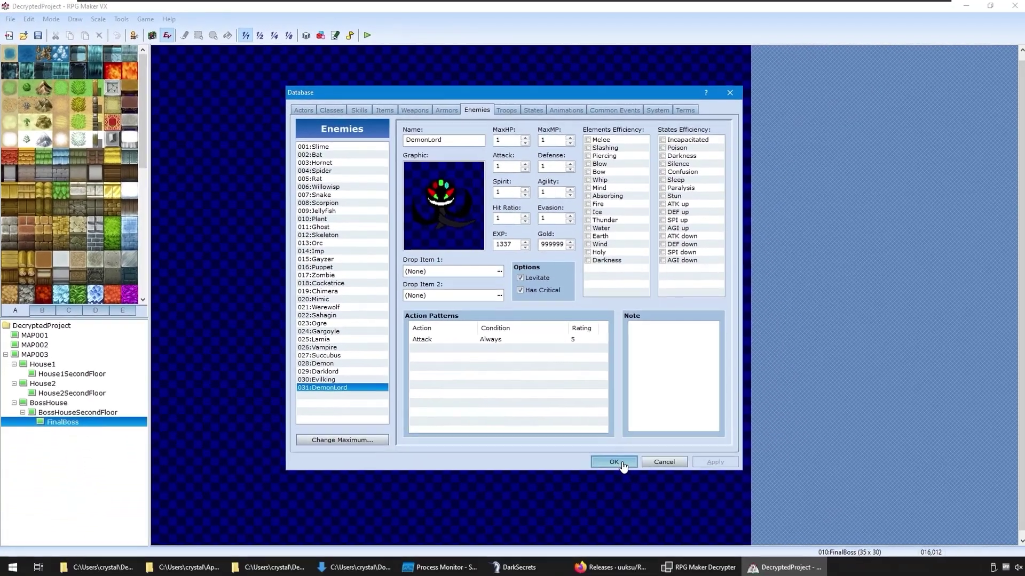
{"action": "left_click", "coordinate": [758, 571]}
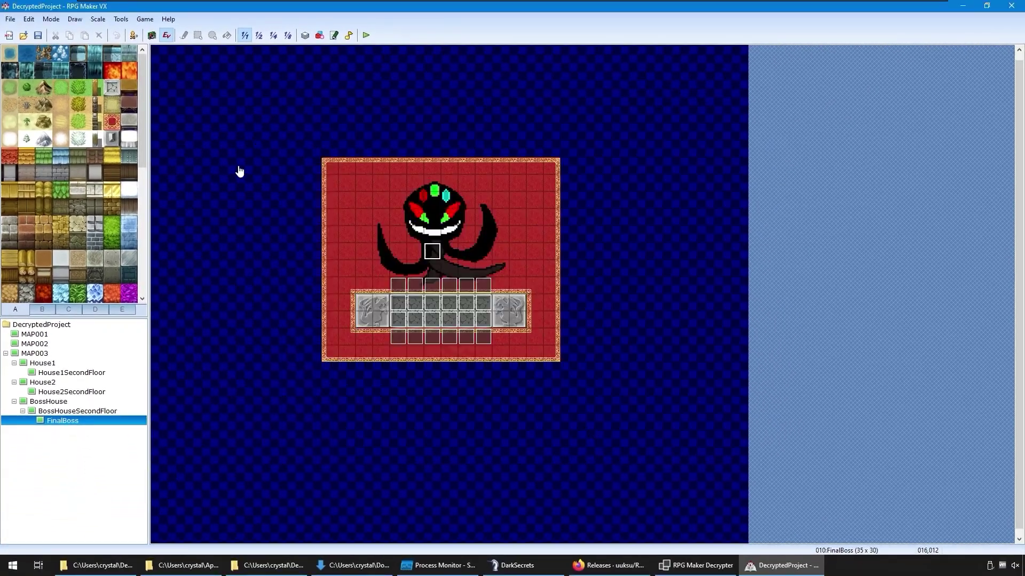
{"action": "left_click", "coordinate": [38, 36]}
In File Explorer, copy Game.exe from the Temp folder into the hack folder on the desktop.
{"action": "left_click", "coordinate": [783, 565]}
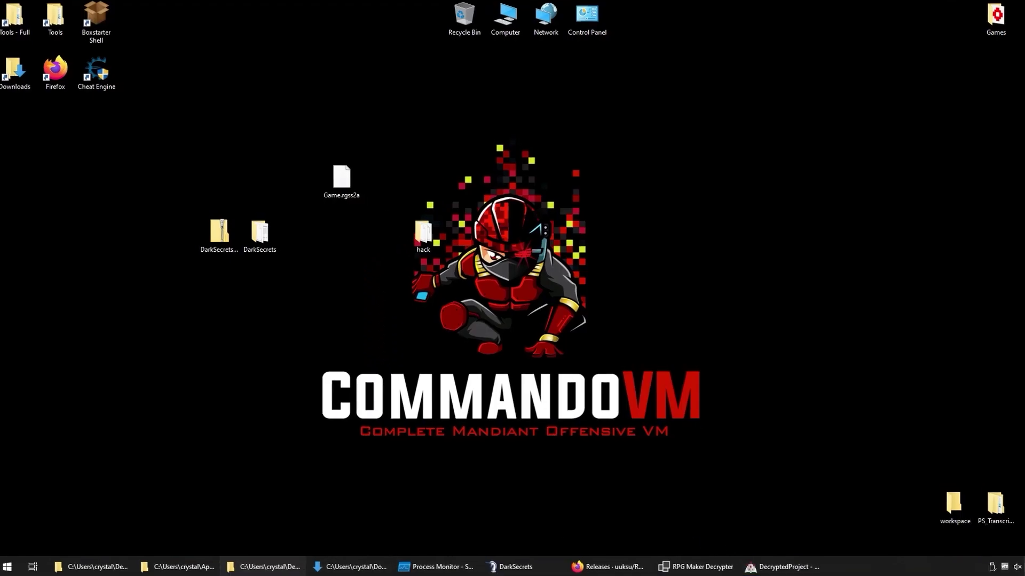
{"action": "left_click", "coordinate": [267, 566]}
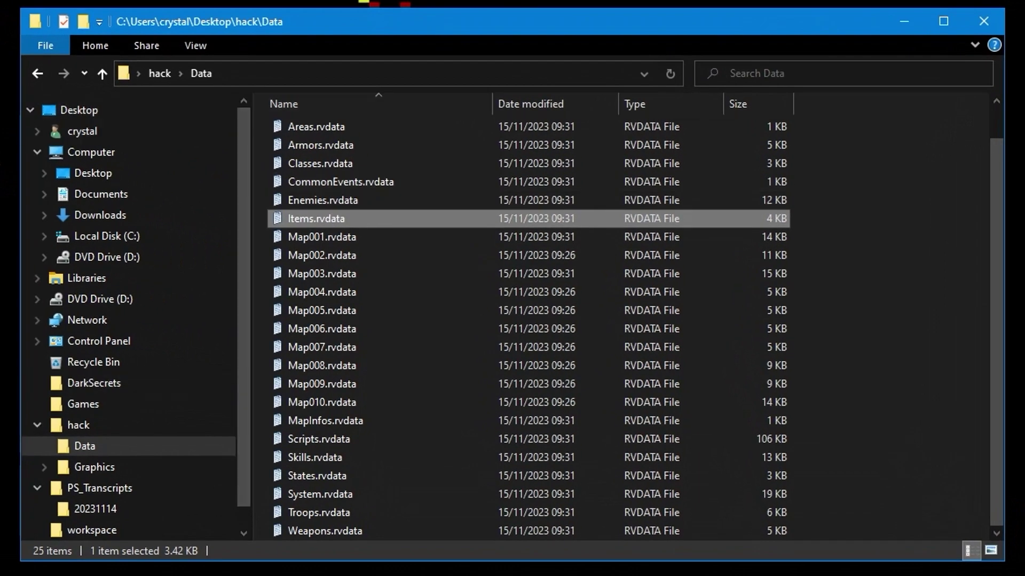
{"action": "key", "text": "alt+Tab"}
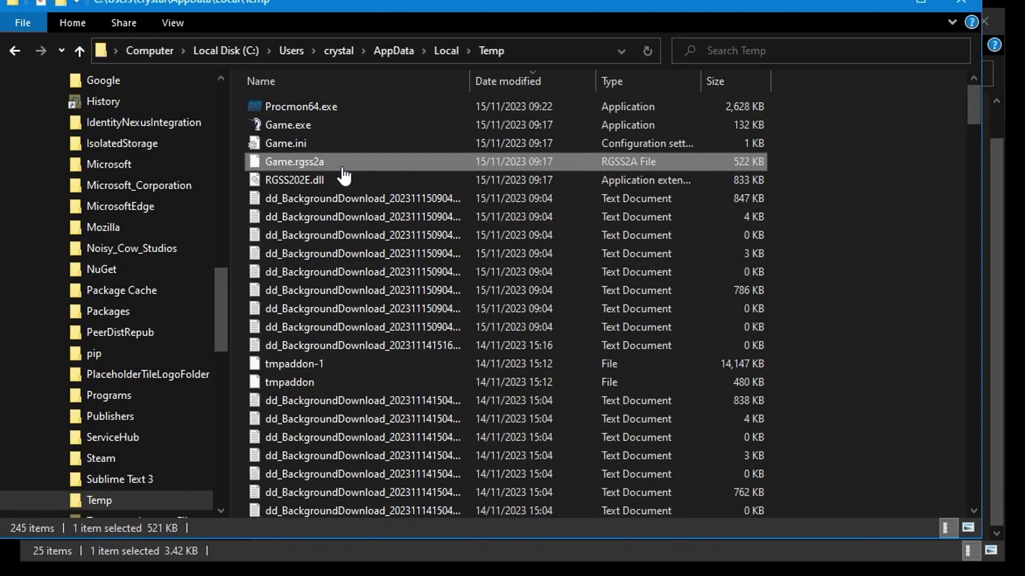
{"action": "left_click", "coordinate": [296, 126]}
{"action": "left_click", "coordinate": [920, 4]}
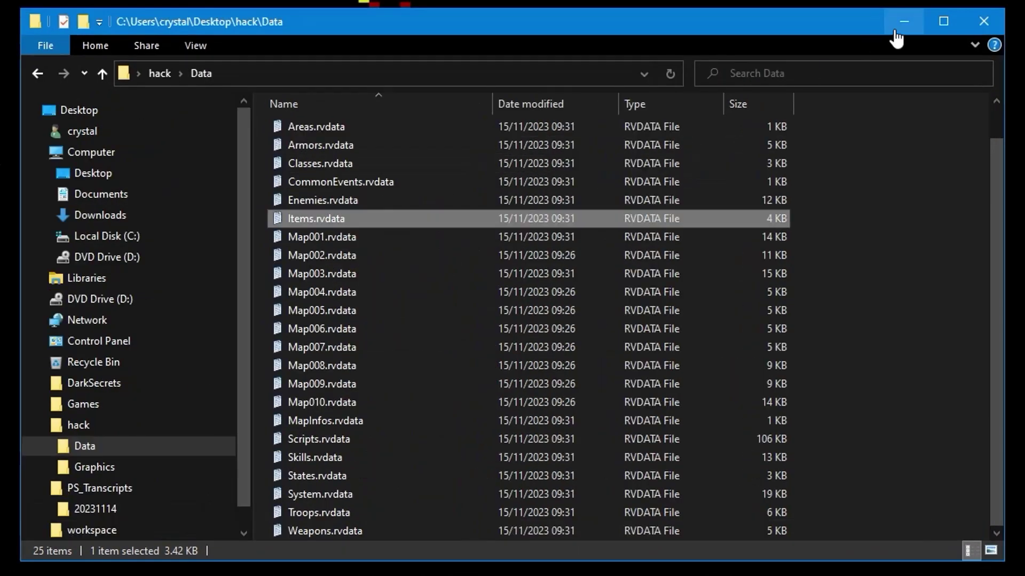
{"action": "left_click", "coordinate": [895, 23]}
{"action": "key", "text": "alt+Tab"}
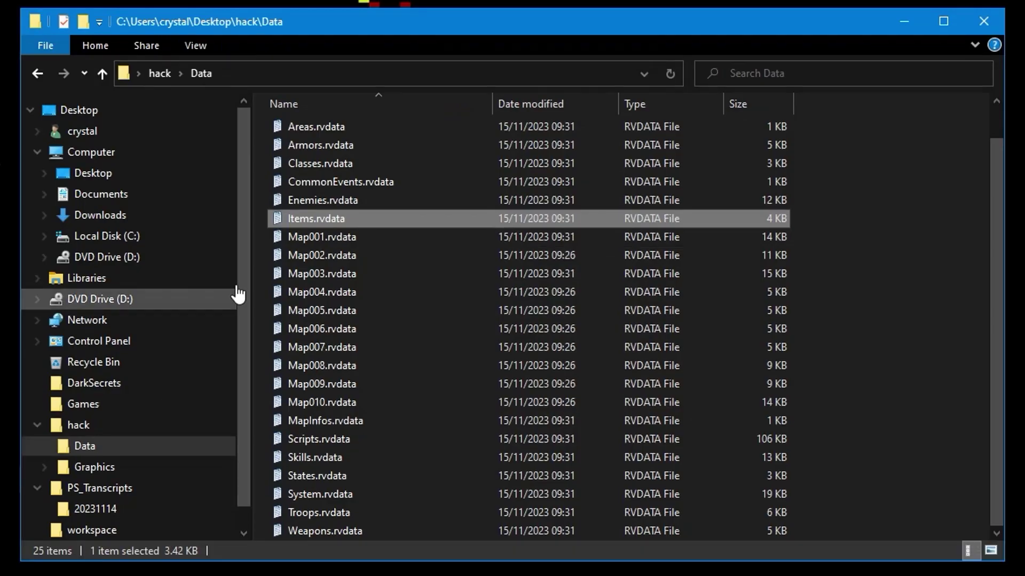
{"action": "left_click", "coordinate": [158, 74]}
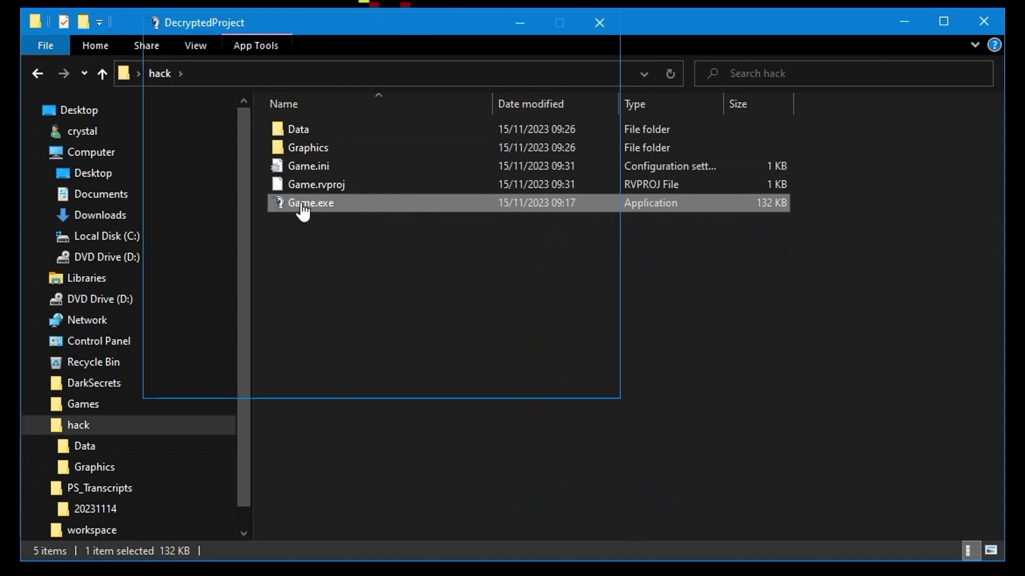
Run Game.exe from the hack folder and start a new game.
{"action": "double_click", "coordinate": [301, 205]}
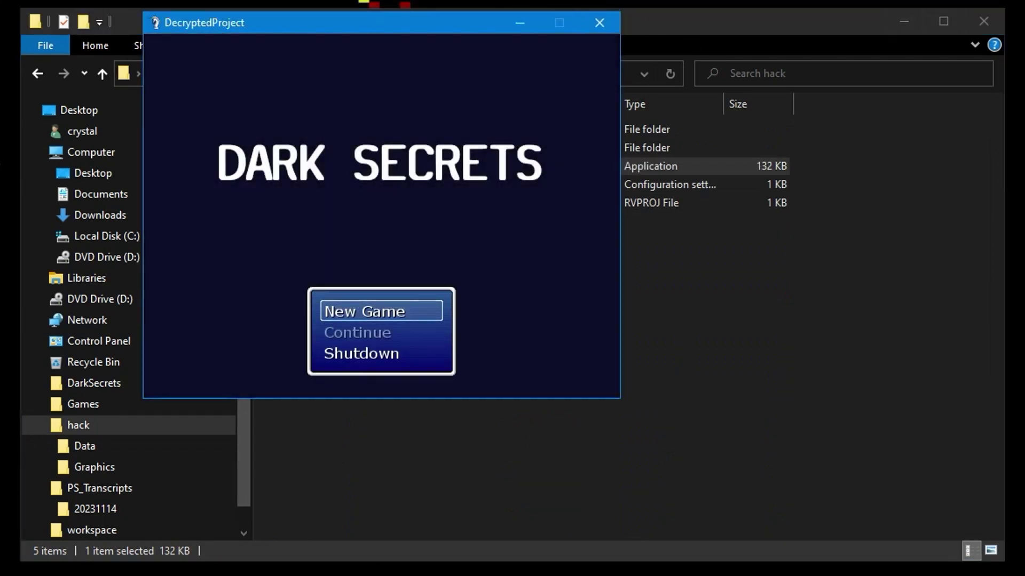
{"action": "left_click", "coordinate": [366, 314]}
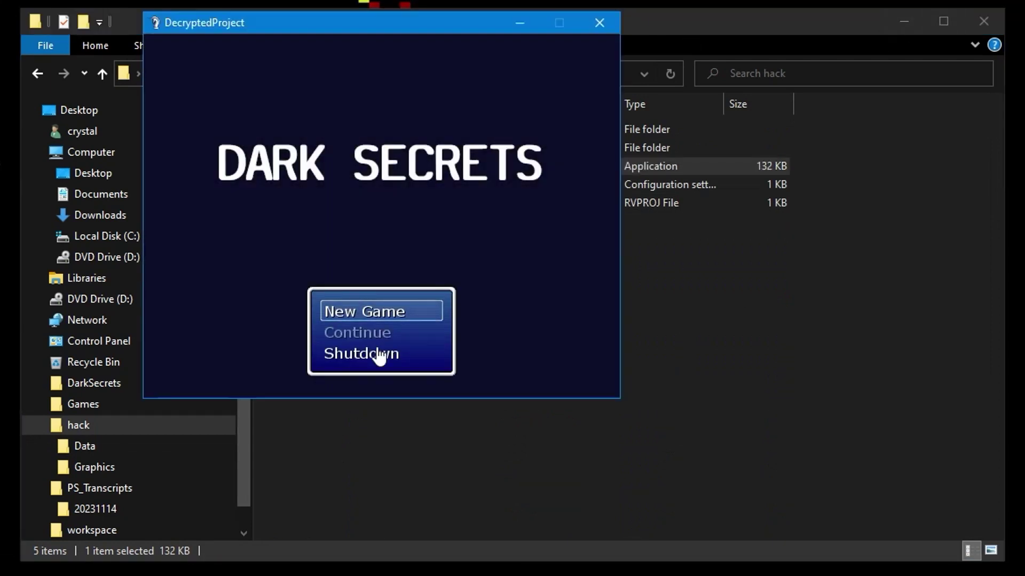
{"action": "left_click_drag", "start_coordinate": [495, 32], "coordinate": [567, 91]}
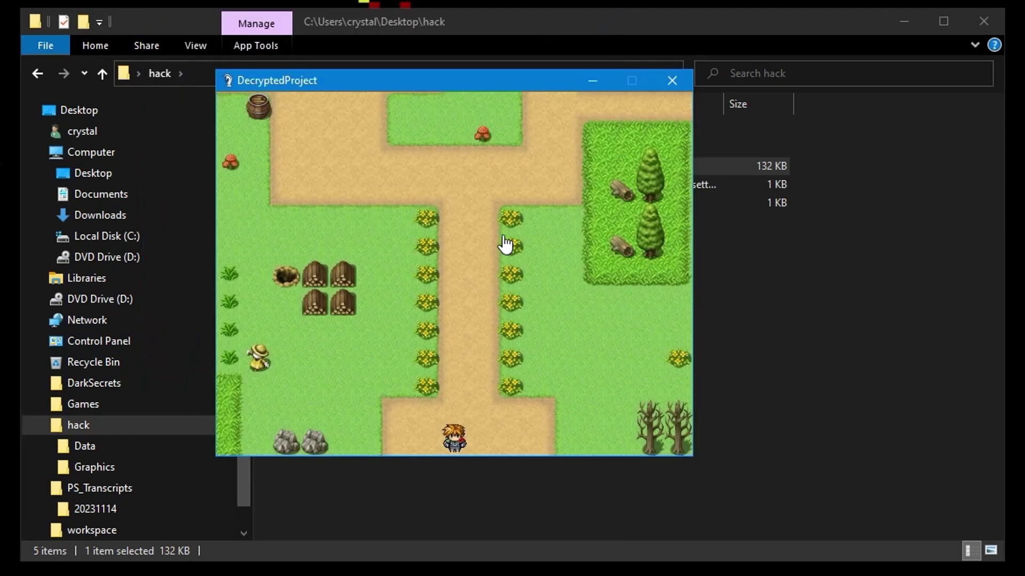
Walk the hero along the village paths to the well near the green-roofed house.
{"action": "left_click", "coordinate": [500, 214]}
{"action": "key", "text": "Up"}
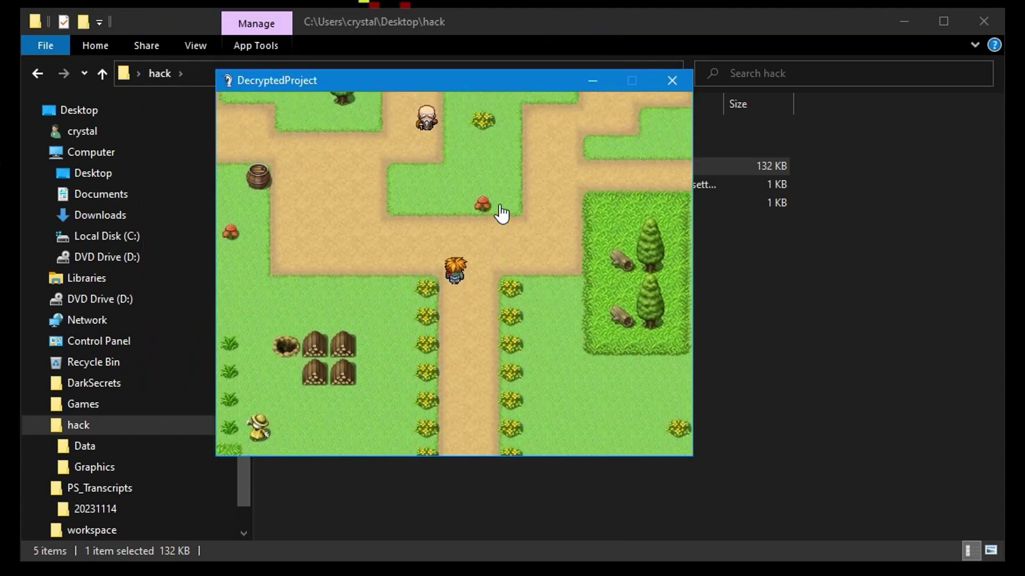
{"action": "key", "text": "Left"}
{"action": "key", "text": "Up"}
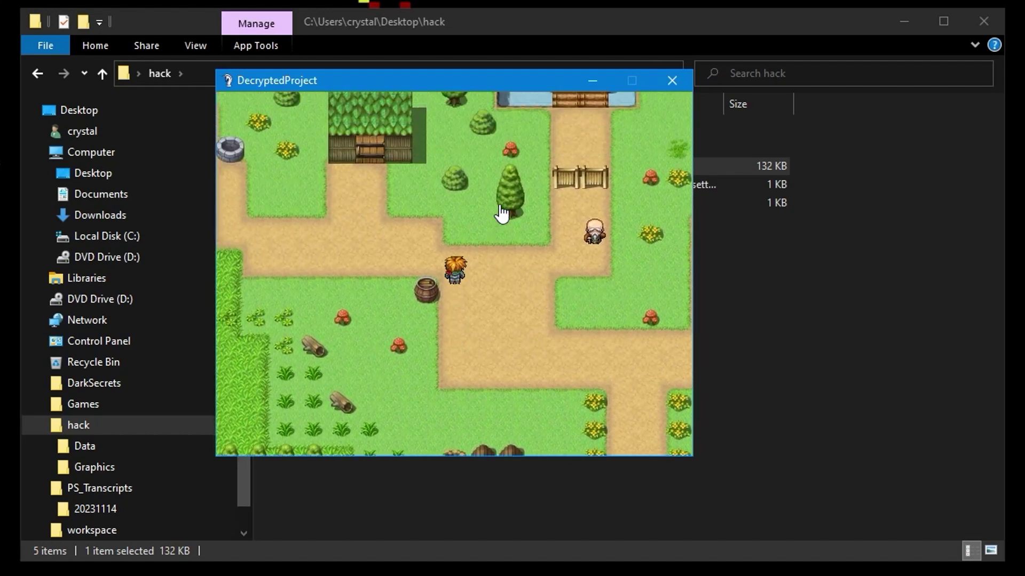
{"action": "key", "text": "Left"}
{"action": "key", "text": "Up"}
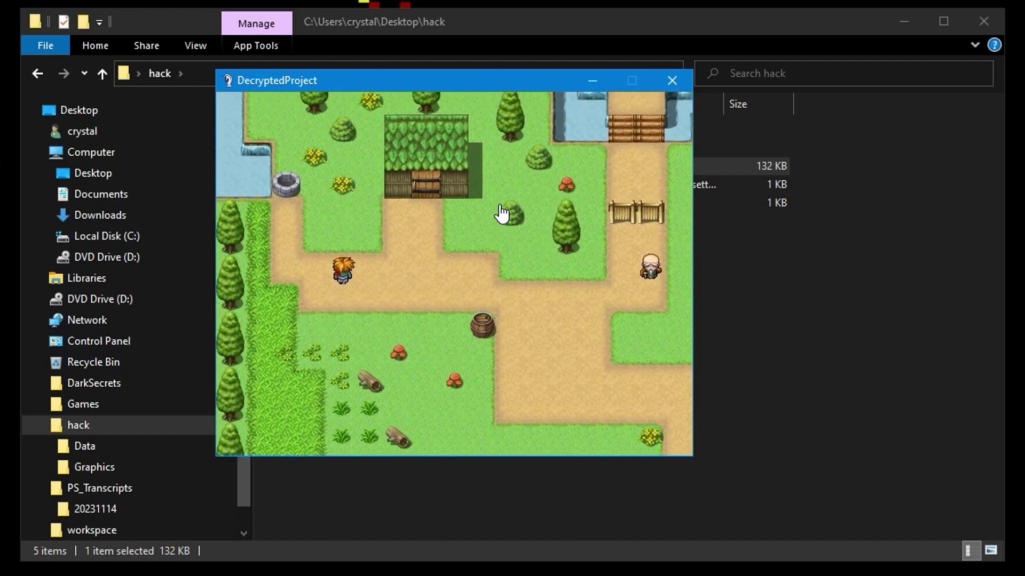
{"action": "key", "text": "Left"}
{"action": "key", "text": "Up"}
{"action": "key", "text": "Right"}
{"action": "key", "text": "Up"}
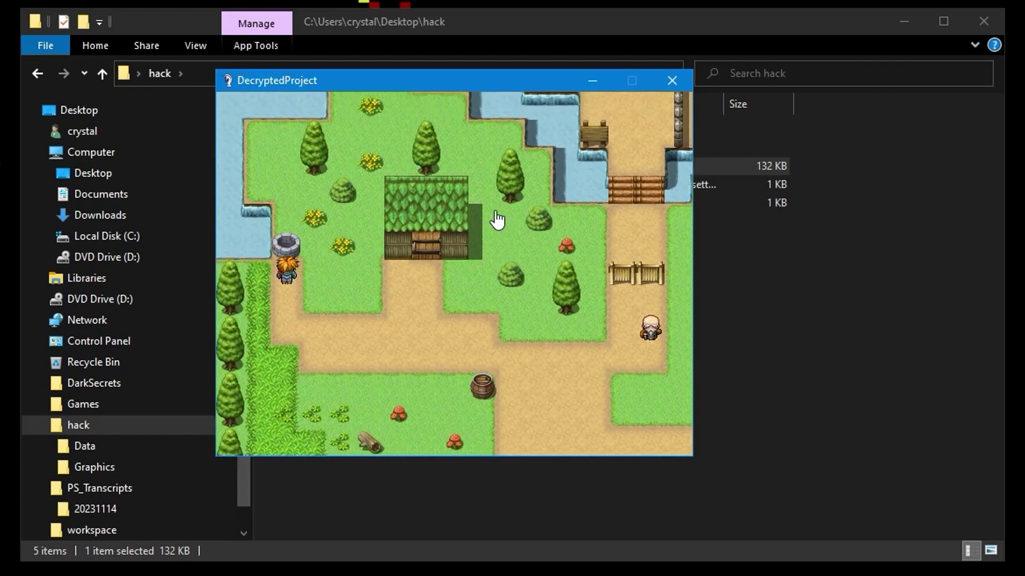
Interact with the village well and advance through the dialogue to reach the sand area with the magic circle.
{"action": "key", "text": "Return"}
{"action": "key", "text": "Return"}
{"action": "key", "text": "Return"}
{"action": "key", "text": "Return"}
{"action": "key", "text": "Up"}
{"action": "key", "text": "Left"}
{"action": "key", "text": "Left"}
{"action": "key", "text": "Down"}
{"action": "key", "text": "Return"}
{"action": "key", "text": "Return"}
{"action": "key", "text": "Return"}
{"action": "key", "text": "Return"}
{"action": "key", "text": "Return"}
Walk the hero up to the well beyond the magic circle and enter the password.
{"action": "key", "text": "Right"}
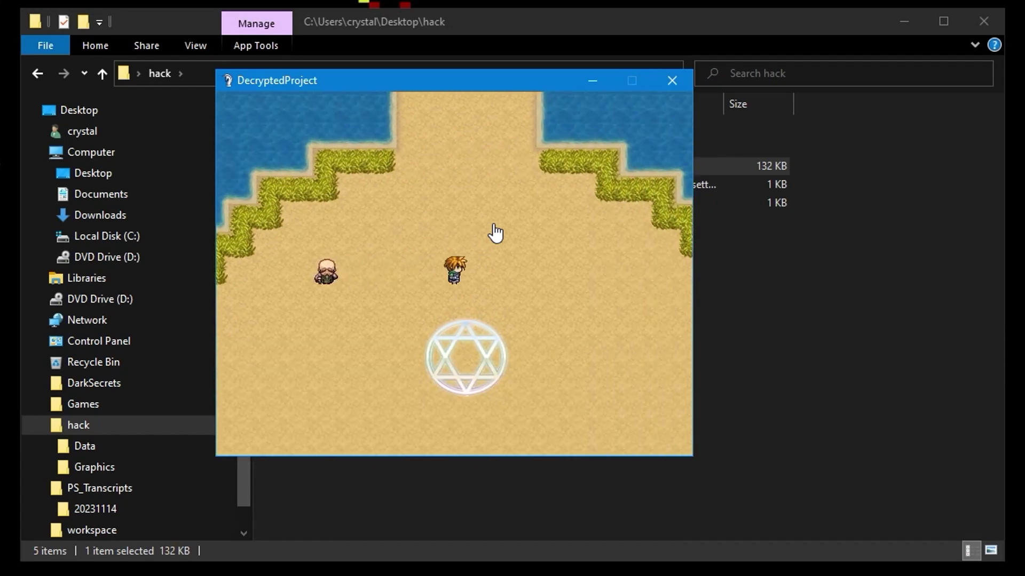
{"action": "key", "text": "Up"}
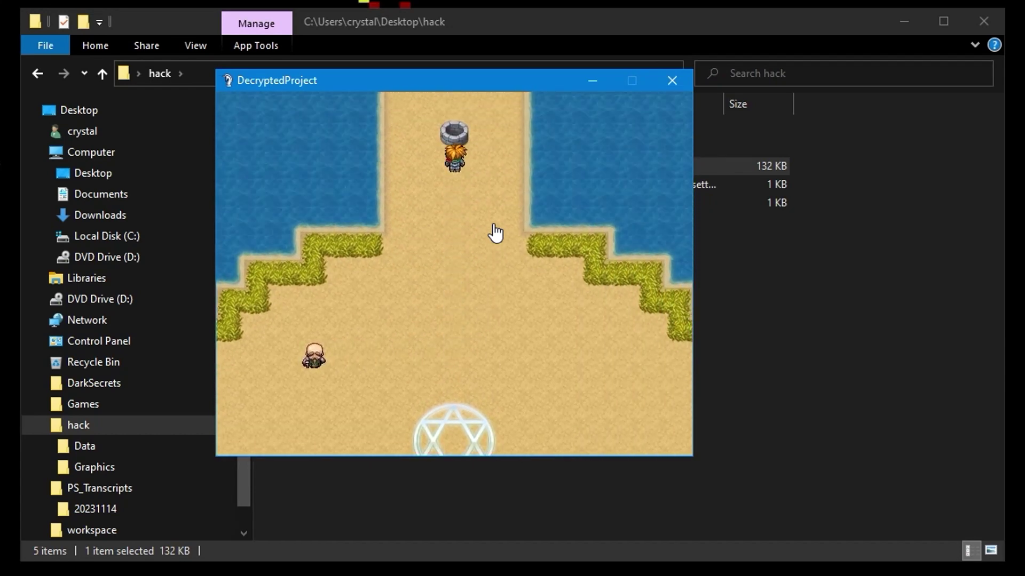
{"action": "key", "text": "Return"}
{"action": "key", "text": "Return"}
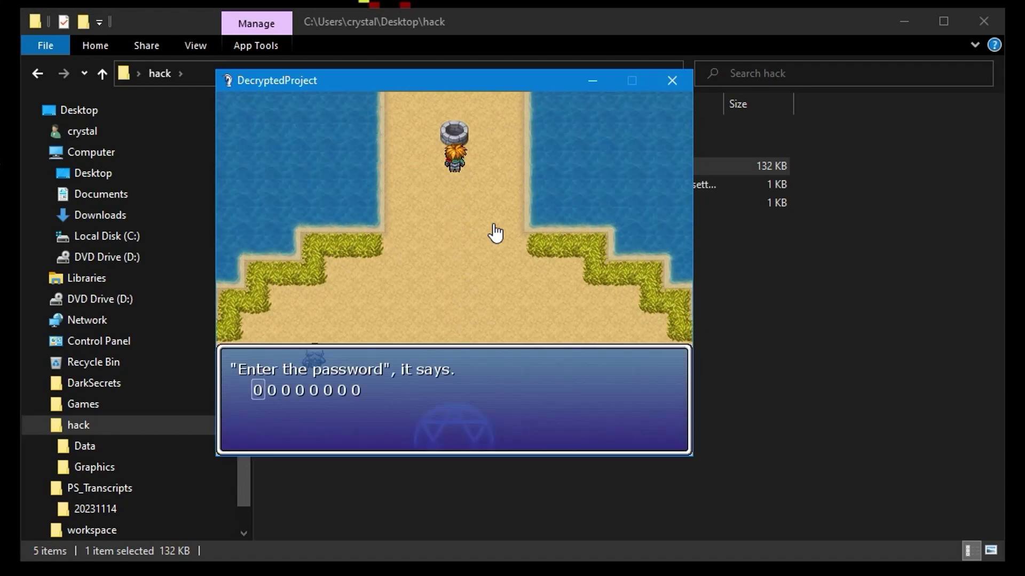
{"action": "key", "text": "Right"}
{"action": "key", "text": "Return"}
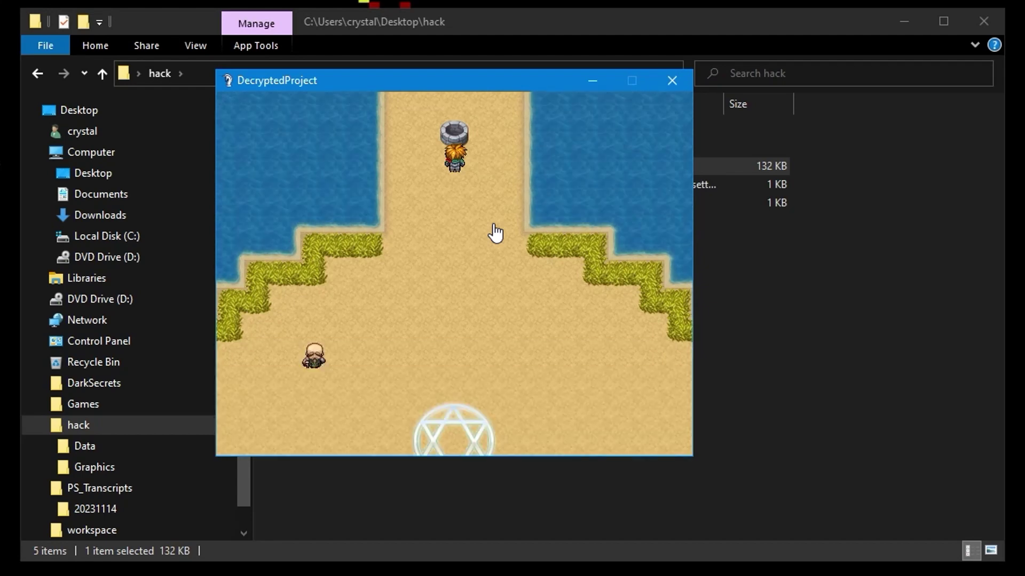
Advance through the old man's dialogue at the well to reach the final boss room.
{"action": "key", "text": "Return"}
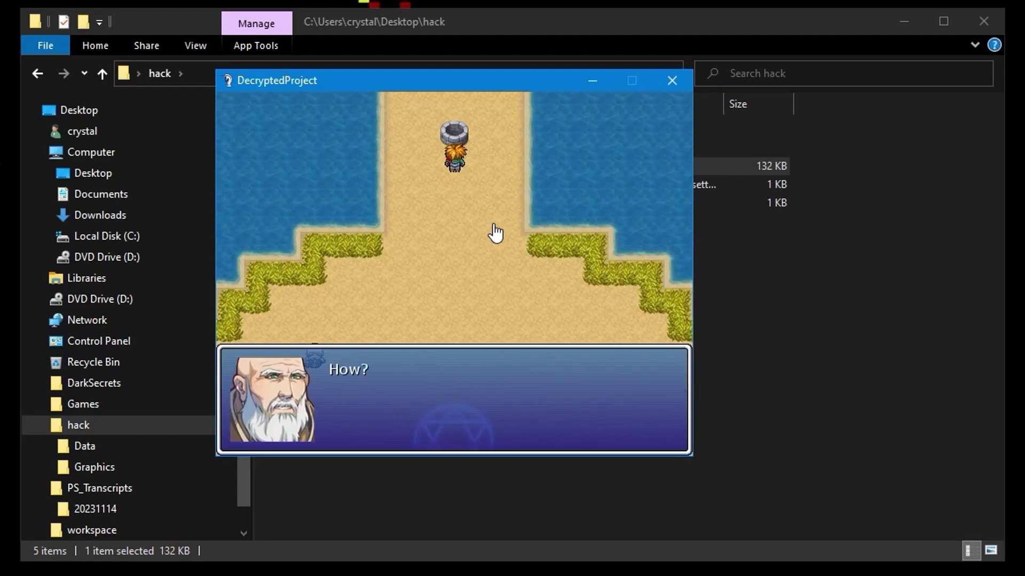
{"action": "key", "text": "Return"}
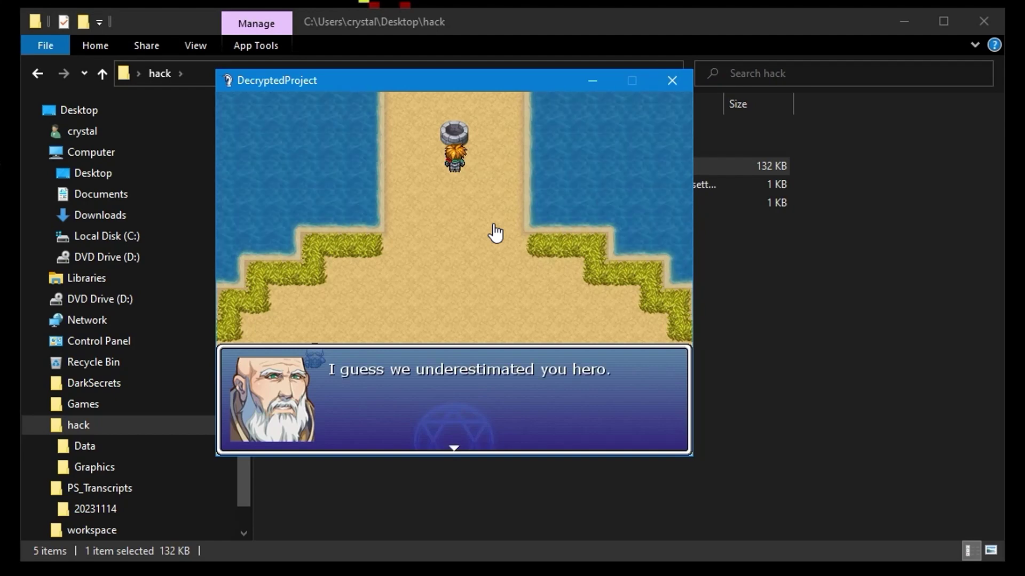
{"action": "key", "text": "Return"}
{"action": "key", "text": "Return"}
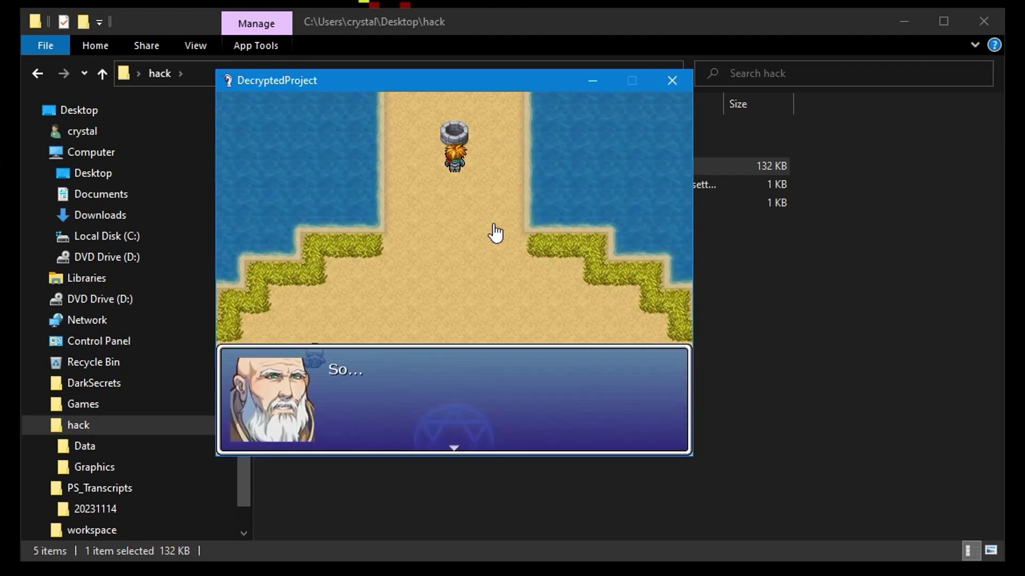
{"action": "key", "text": "Return"}
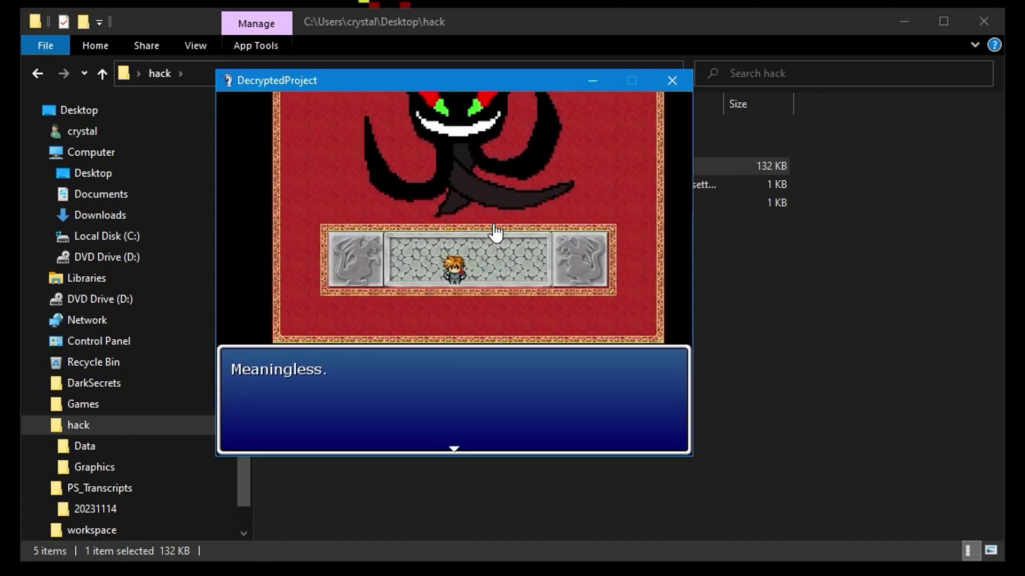
Advance through the boss's dialogue and attack the DemonLord in battle.
{"action": "key", "text": "Return"}
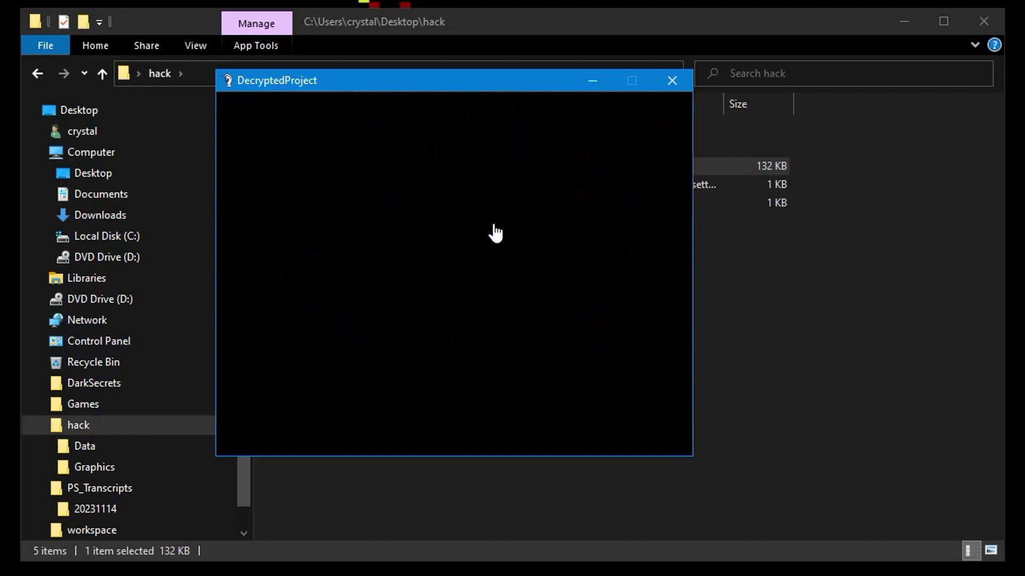
{"action": "key", "text": "Return"}
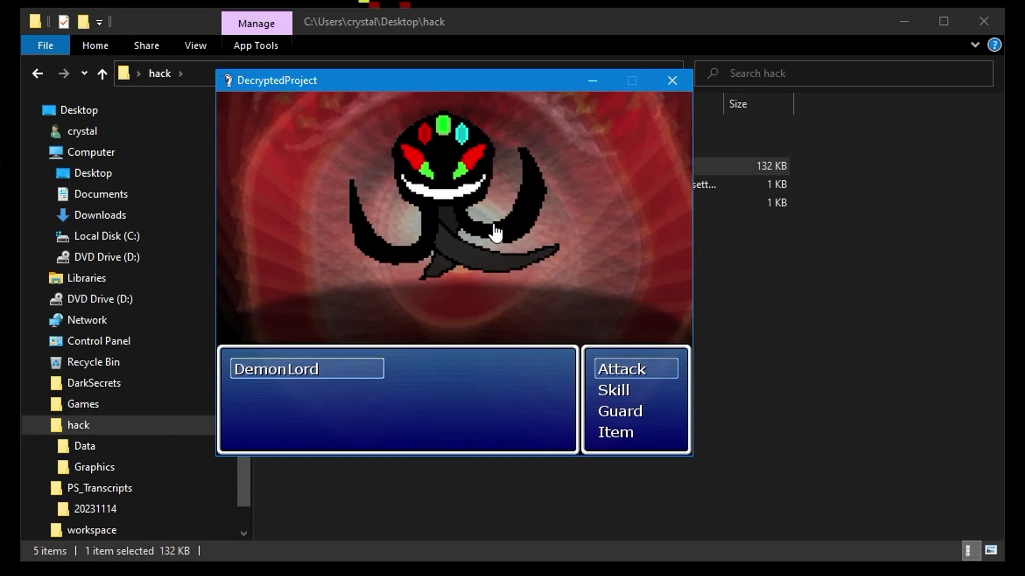
{"action": "key", "text": "Return"}
{"action": "key", "text": "Return"}
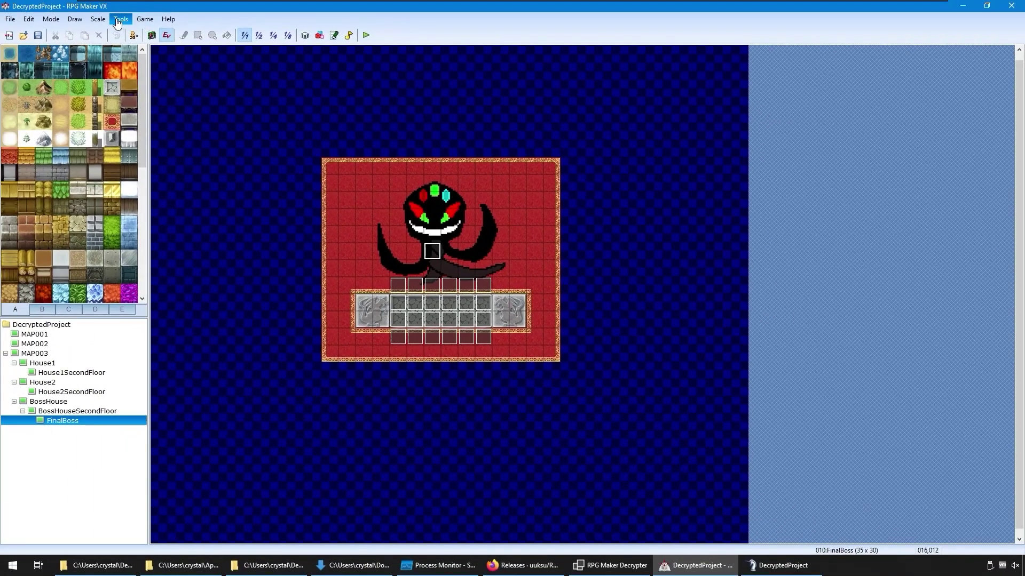
Switch to RPG Maker VX and view the Scene_Gameover and Scene_Battle scripts in the Script Editor.
{"action": "mouse_move", "coordinate": [120, 24]}
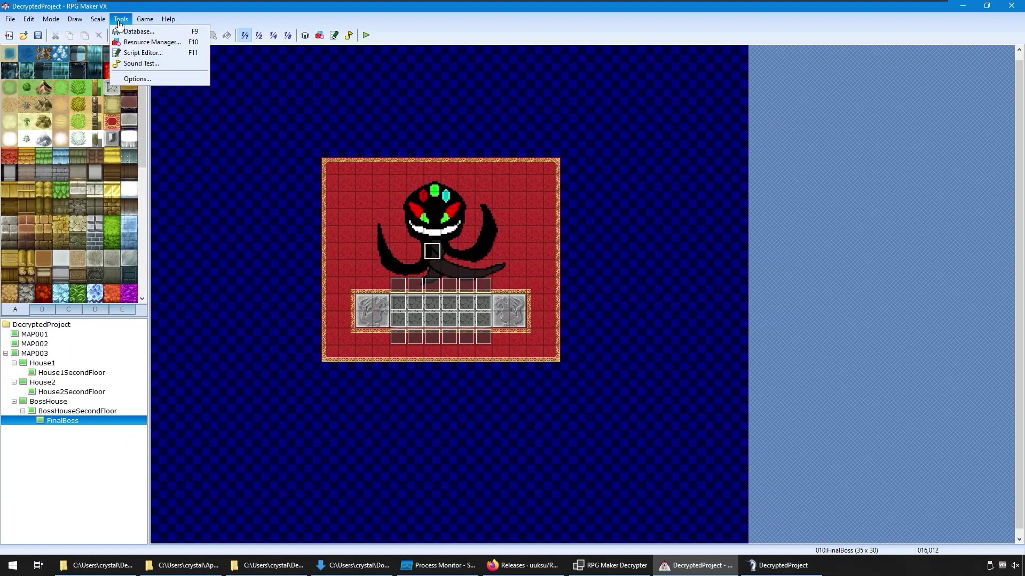
{"action": "left_click", "coordinate": [143, 53]}
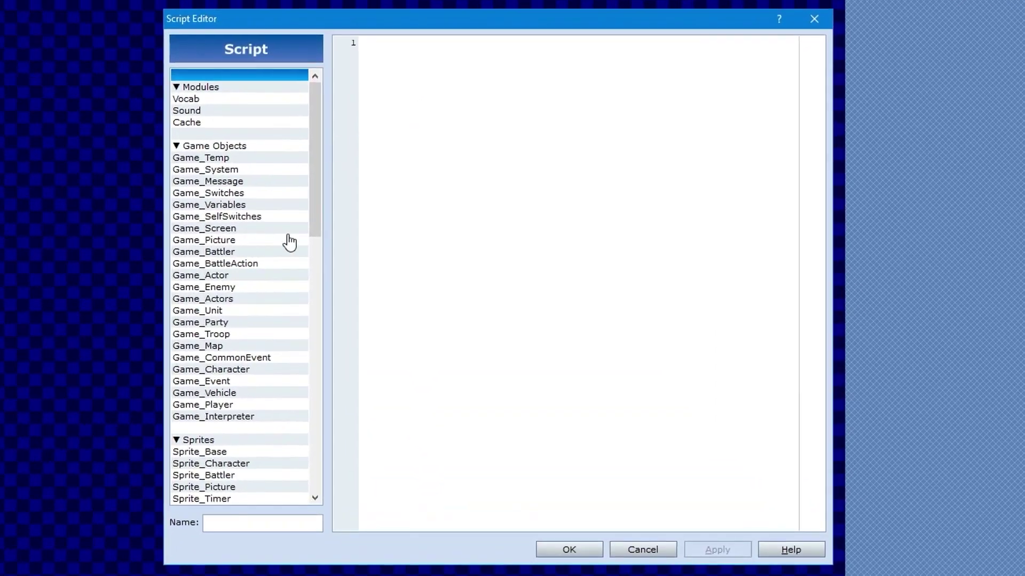
{"action": "scroll", "coordinate": [289, 243], "scroll_direction": "down", "scroll_amount": 15}
{"action": "scroll", "coordinate": [237, 244], "scroll_direction": "down", "scroll_amount": 4}
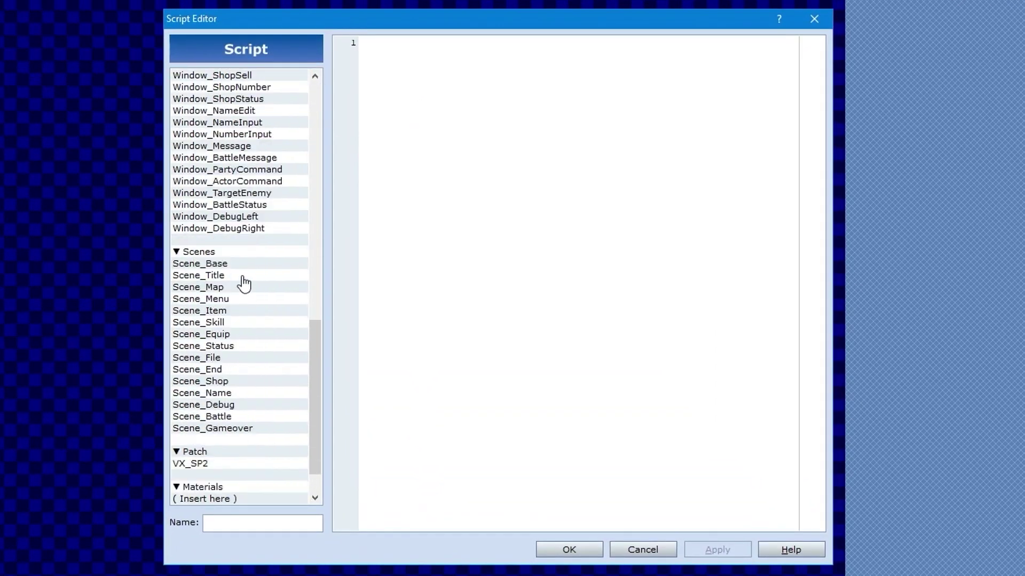
{"action": "scroll", "coordinate": [250, 235], "scroll_direction": "down", "scroll_amount": 2}
{"action": "left_click", "coordinate": [196, 382]}
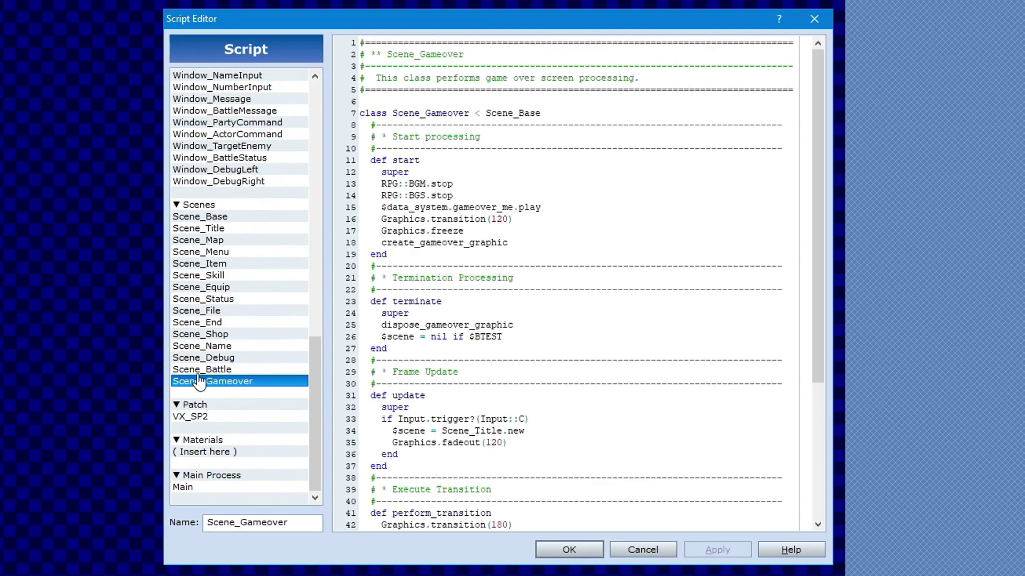
{"action": "key", "text": "Up"}
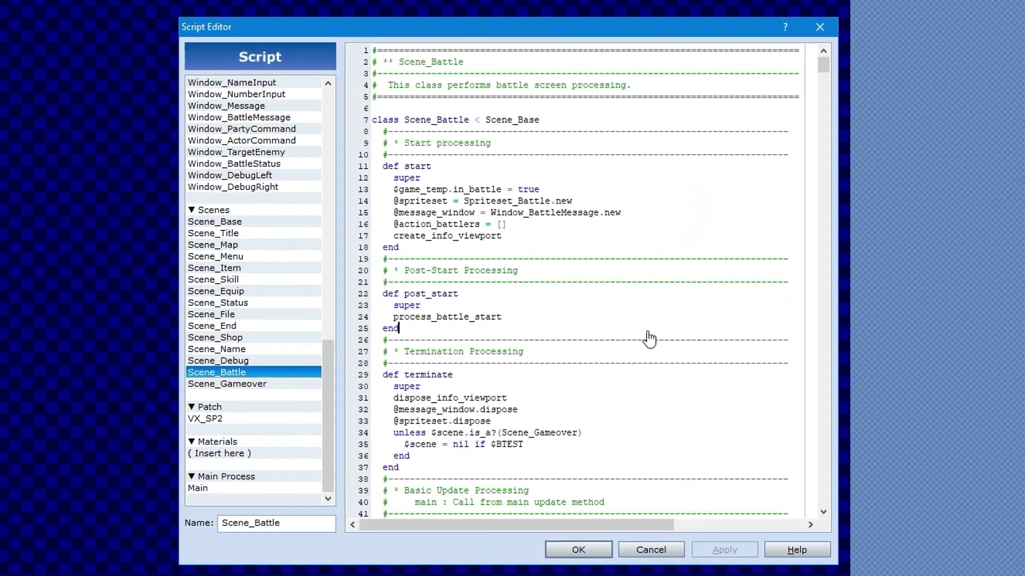
Search the Scene_Battle script for "NDk" and copy the encoded string in the message pushed when exp equals 1337.
{"action": "key", "text": "ctrl+f"}
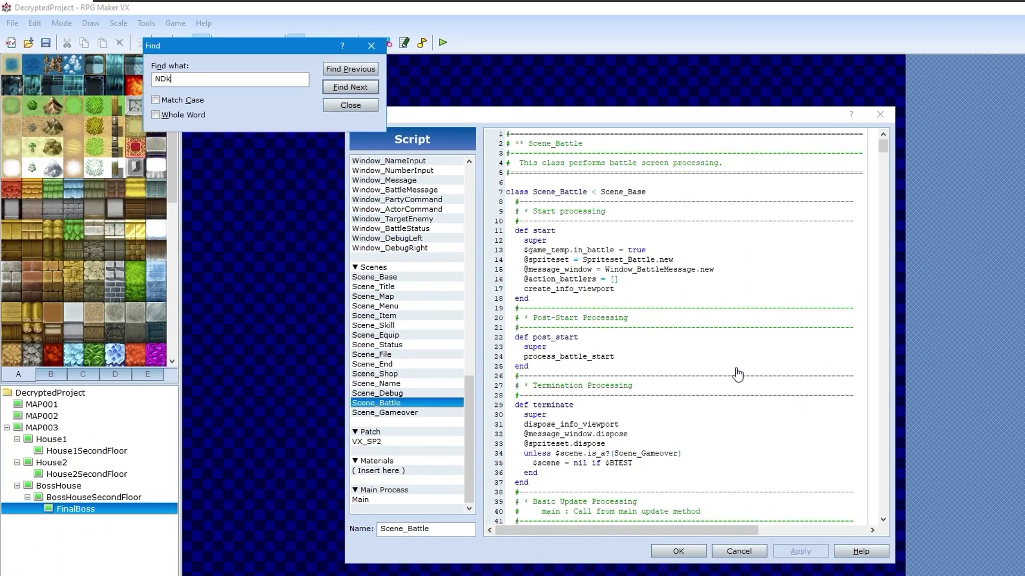
{"action": "key", "text": "Return"}
{"action": "scroll", "coordinate": [715, 367], "scroll_direction": "down", "scroll_amount": 3}
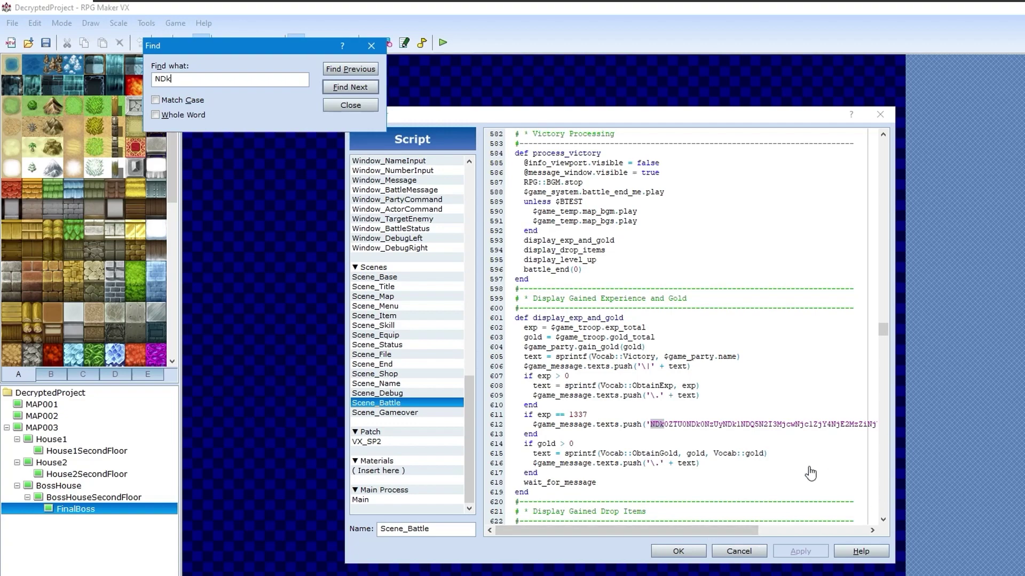
{"action": "key", "text": "shift+End"}
{"action": "key", "text": "ctrl+c"}
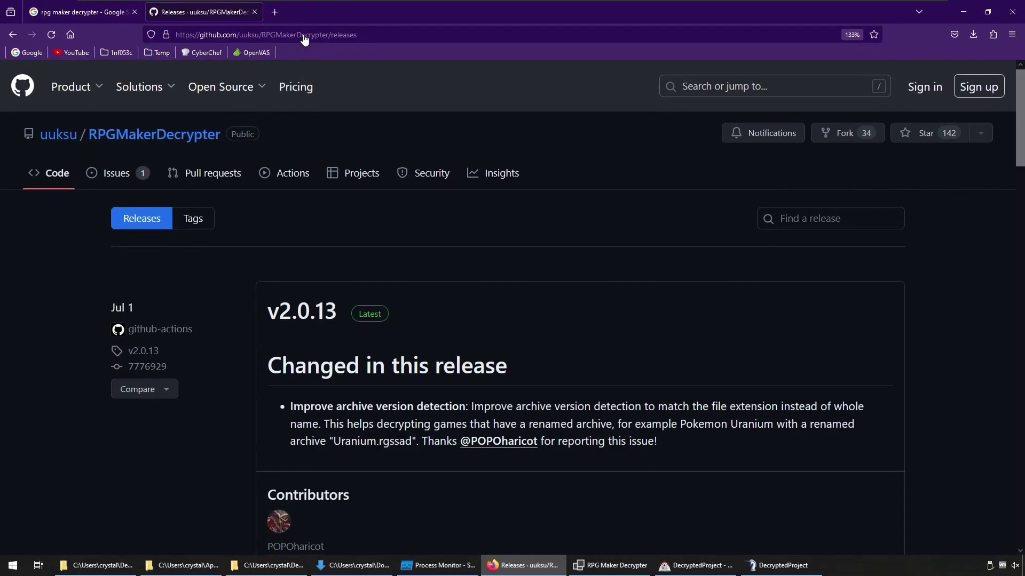
Switch to the Firefox browser and open CyberChef in place of the RPGMakerDecrypter releases page.
{"action": "left_click", "coordinate": [304, 35]}
{"action": "type", "text": "cyber"}
{"action": "key", "text": "Down"}
{"action": "key", "text": "Down"}
{"action": "key", "text": "Down"}
{"action": "key", "text": "Down"}
{"action": "key", "text": "Down"}
{"action": "key", "text": "Down"}
{"action": "key", "text": "Down"}
{"action": "key", "text": "Return"}
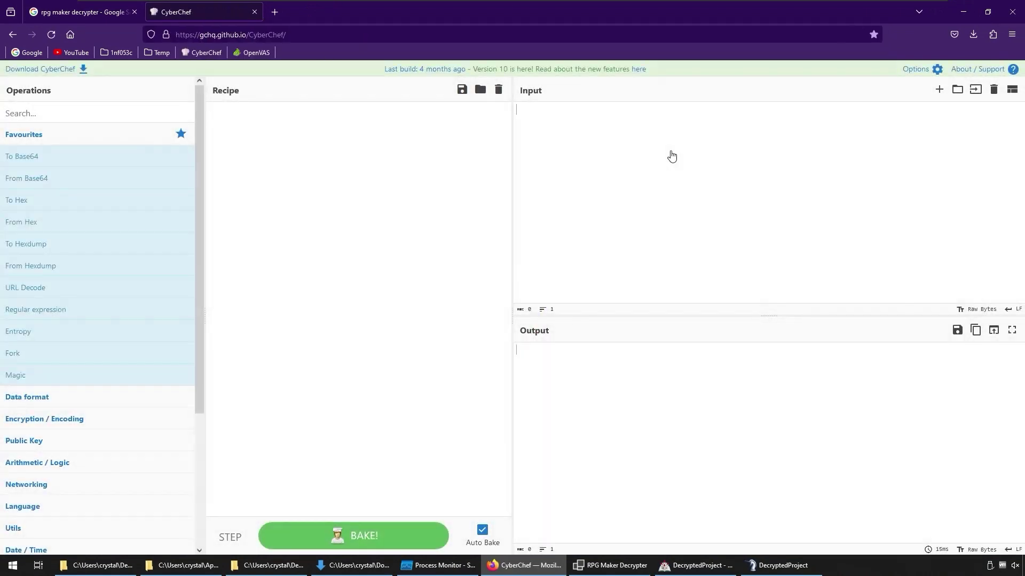
Paste the copied string as the input and decode it with a From Base64 operation.
{"action": "left_click", "coordinate": [671, 155]}
{"action": "key", "text": "ctrl+v"}
{"action": "double_click", "coordinate": [49, 180]}
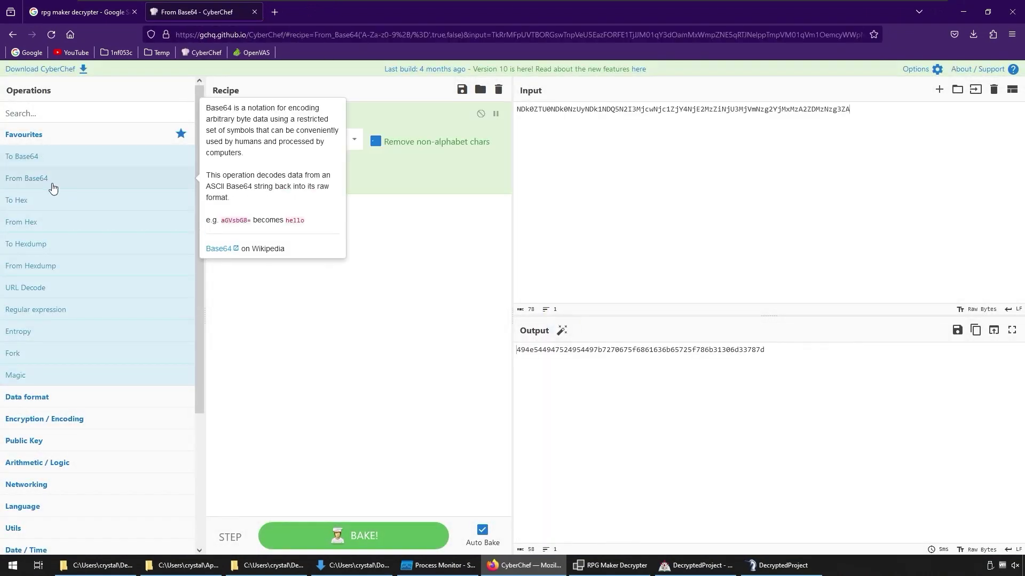
Find the From Hex operation and add it to the recipe after From Base64.
{"action": "left_click", "coordinate": [96, 121]}
{"action": "type", "text": "hex"}
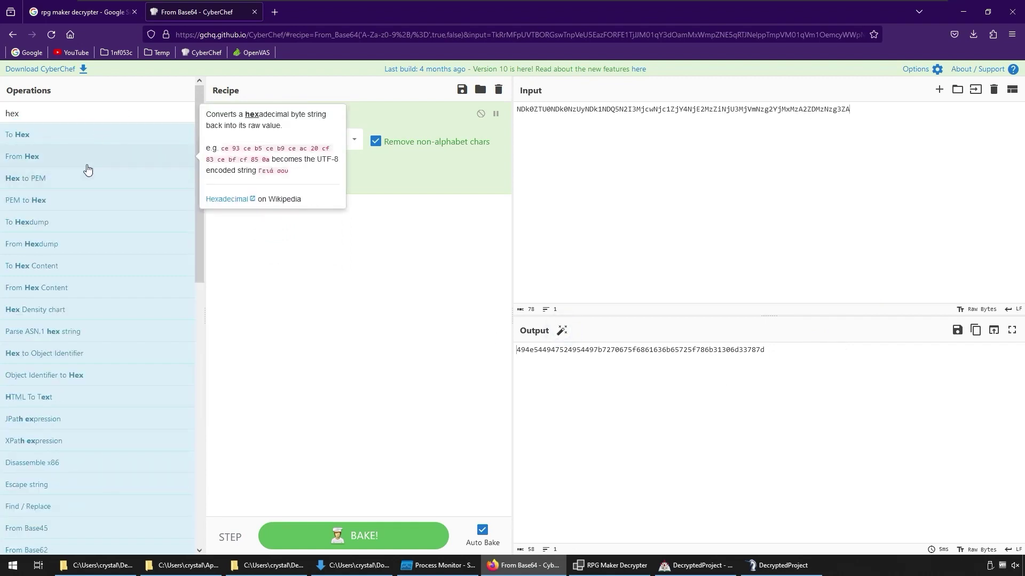
{"action": "double_click", "coordinate": [24, 157]}
{"action": "left_click_drag", "start_coordinate": [645, 365], "coordinate": [433, 337]}
{"action": "left_click", "coordinate": [863, 396]}
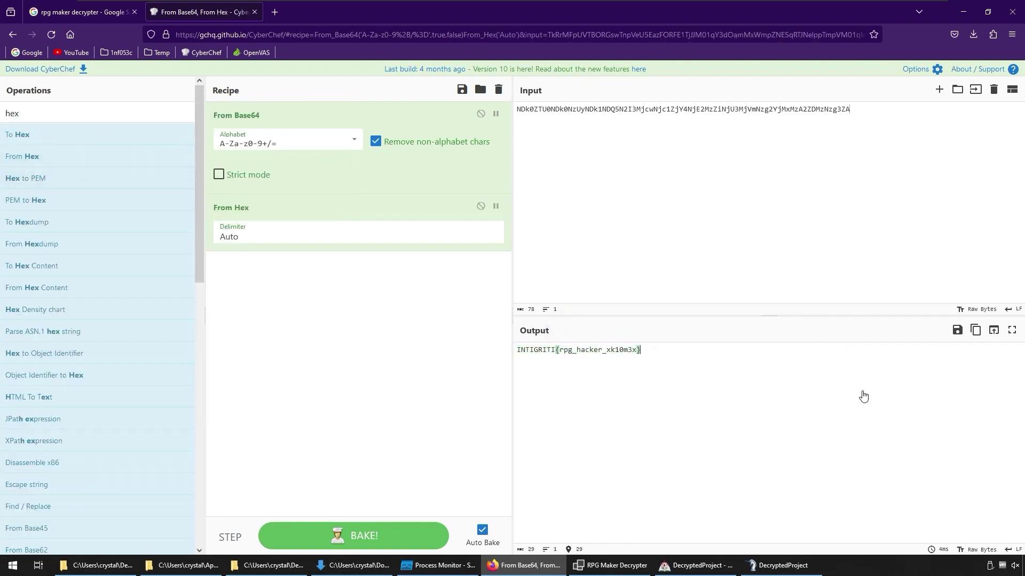
Return to RPG Maker VX, bring the start of the script lines back into view and close the Find dialog.
{"action": "left_click", "coordinate": [966, 12]}
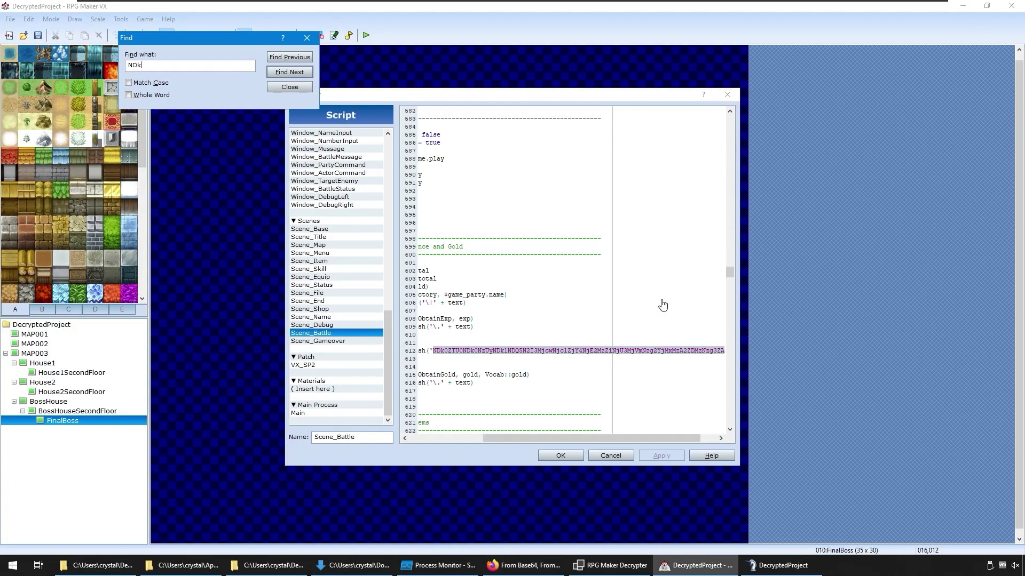
{"action": "left_click_drag", "start_coordinate": [578, 438], "coordinate": [506, 438]}
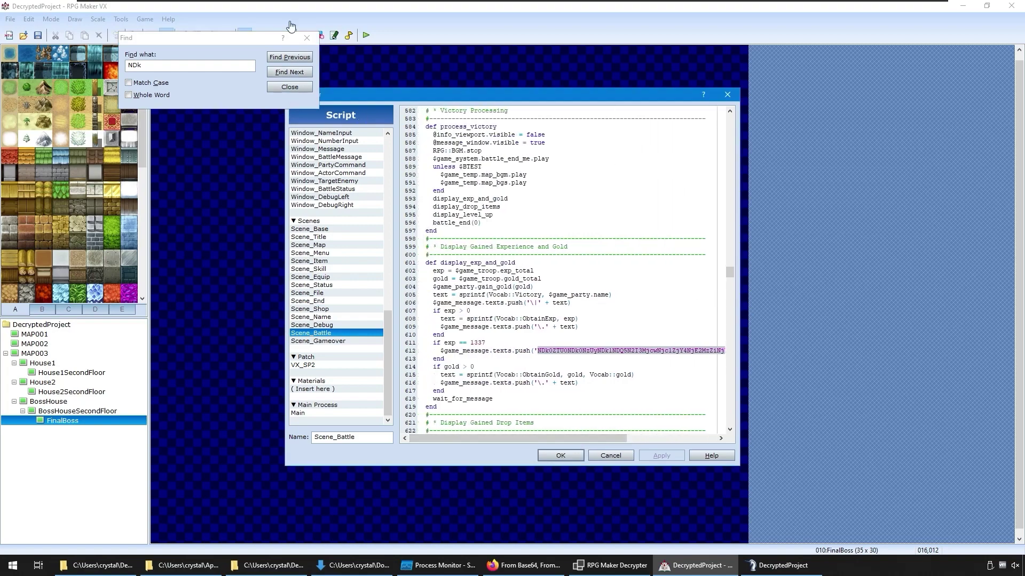
{"action": "left_click_drag", "start_coordinate": [242, 47], "coordinate": [840, 235]}
{"action": "left_click", "coordinate": [942, 230]}
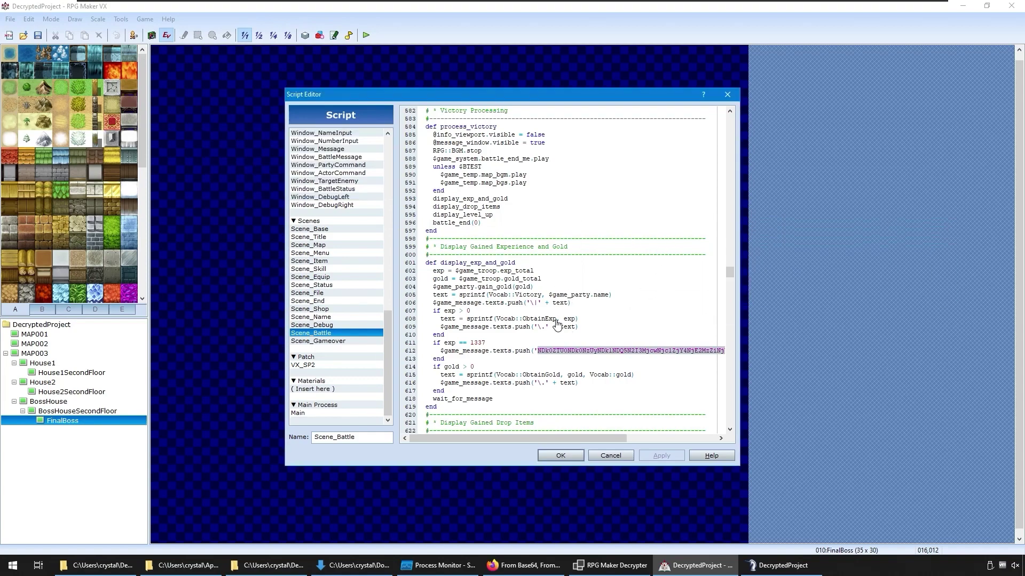
Examine the experience and gold message lines in display_exp_and_gold, then look through the list of other scripts.
{"action": "left_click_drag", "start_coordinate": [555, 438], "coordinate": [517, 438]}
{"action": "left_click", "coordinate": [631, 376]}
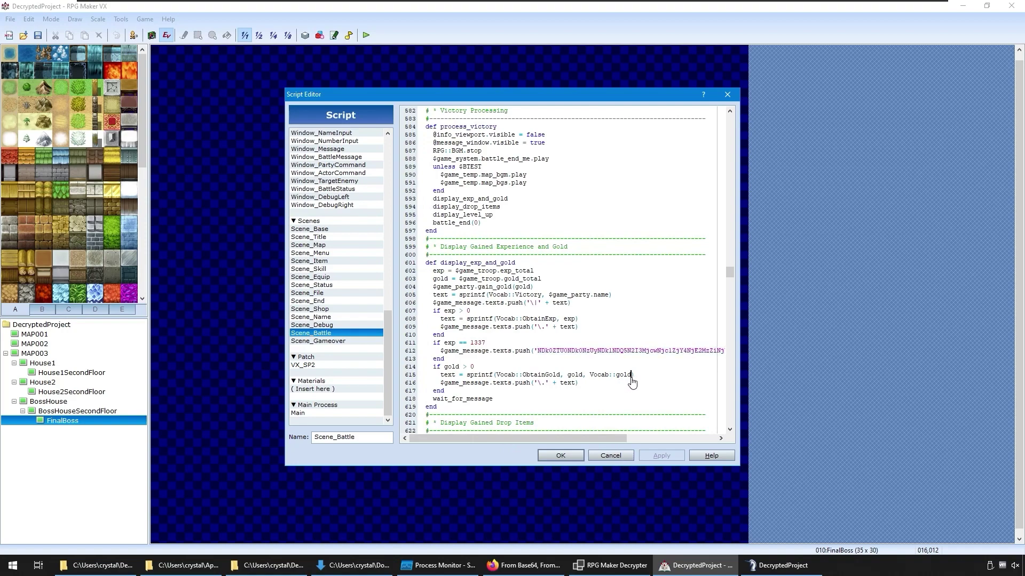
{"action": "left_click_drag", "start_coordinate": [631, 377], "coordinate": [440, 377]}
{"action": "left_click", "coordinate": [490, 380]}
{"action": "left_click_drag", "start_coordinate": [581, 384], "coordinate": [437, 383]}
{"action": "left_click", "coordinate": [499, 380]}
{"action": "left_click_drag", "start_coordinate": [528, 438], "coordinate": [487, 435]}
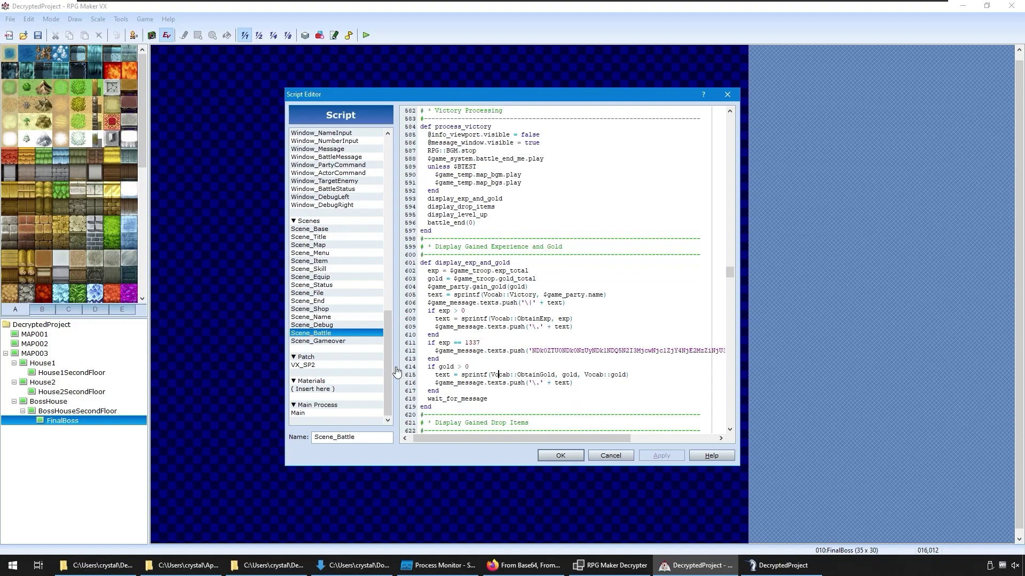
{"action": "left_click_drag", "start_coordinate": [388, 369], "coordinate": [389, 272]}
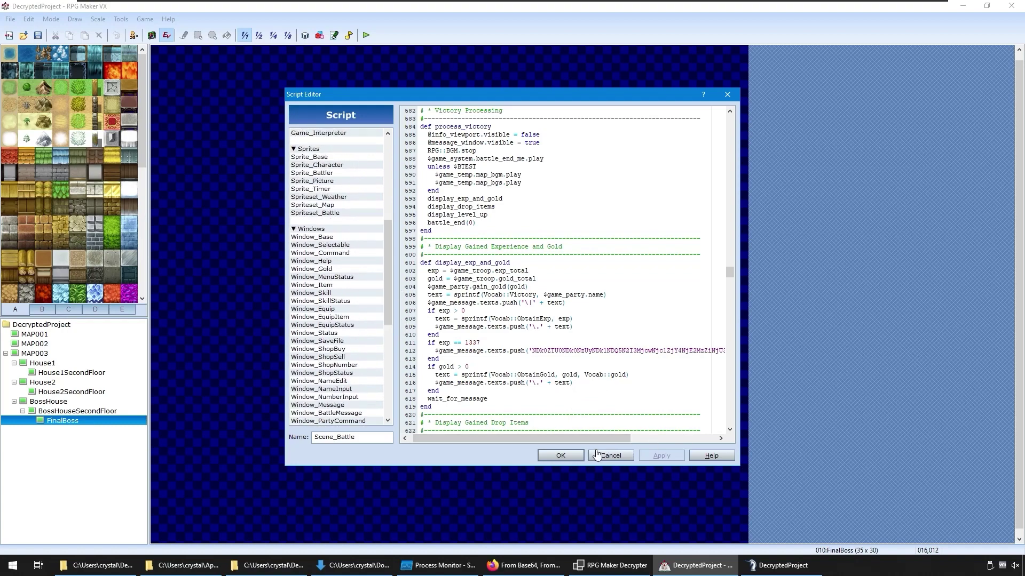